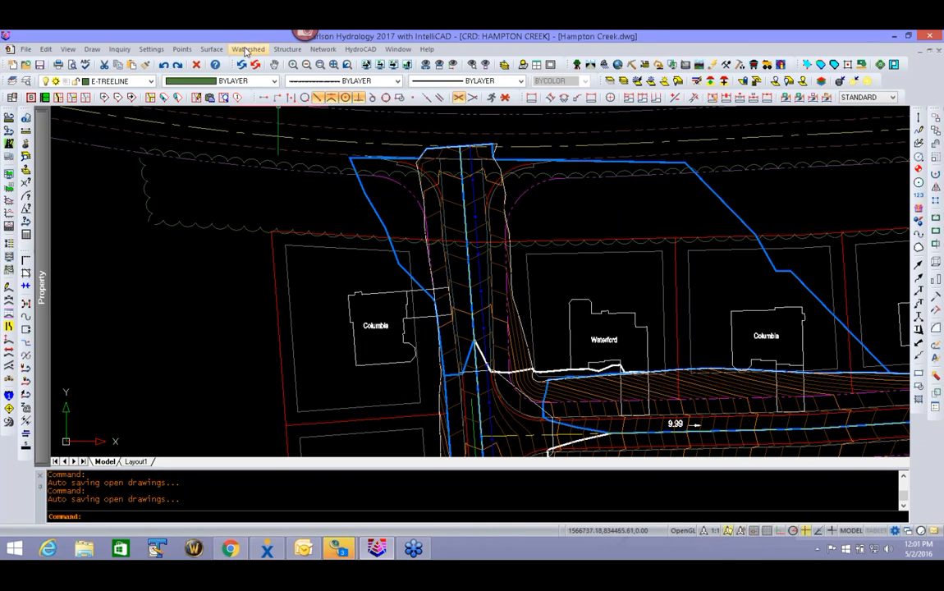
- Open the watershed layer definitions and hatch all defined ground-cover layers
left_click(246, 49)
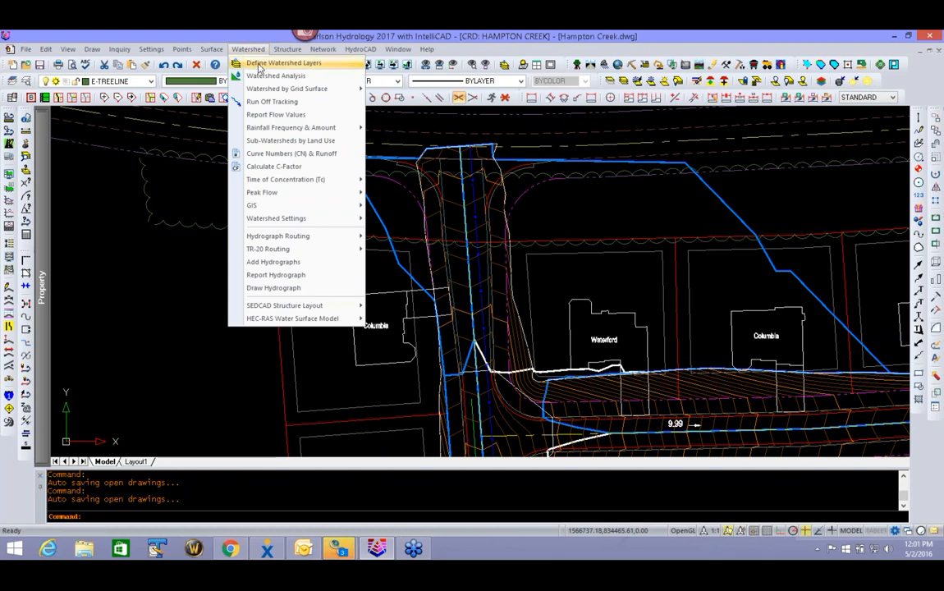
left_click(271, 63)
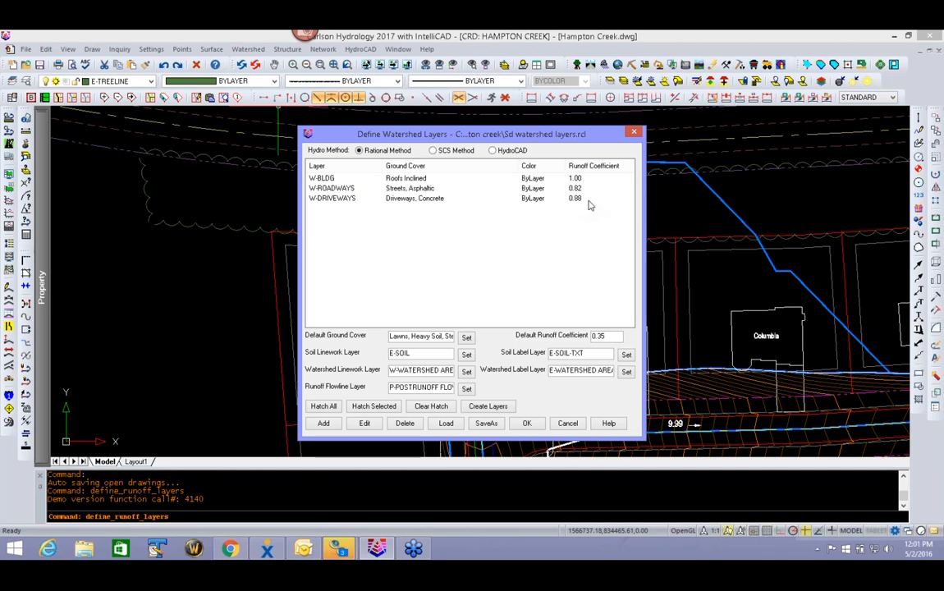
left_click(324, 407)
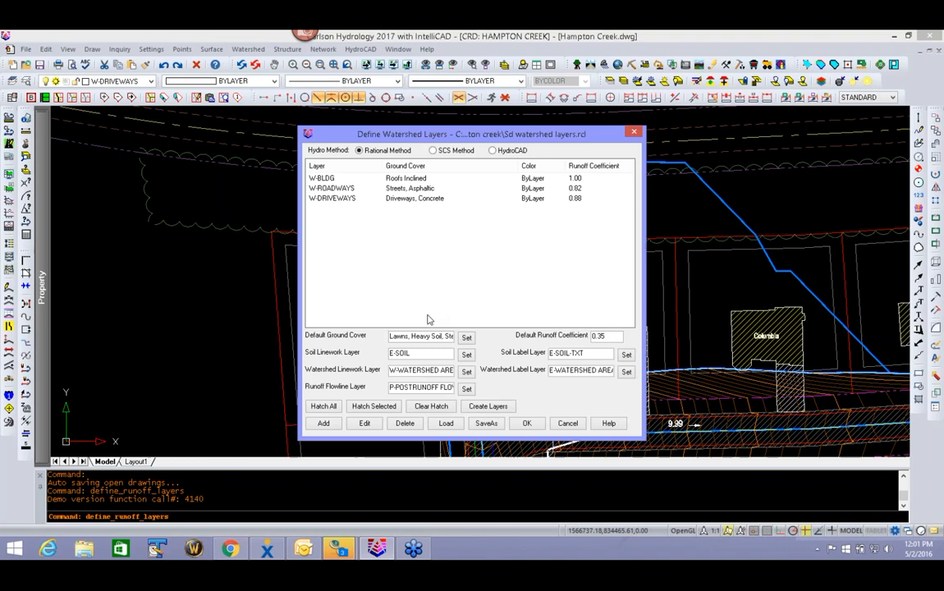
left_click(568, 423)
- Examine the hatched buildings, driveways and roadways around the street intersection and the neighbouring lots
middle_click_drag(583, 267, 411, 107)
mouse_move(570, 318)
middle_mouse_down()
mouse_move(563, 309)
mouse_move(686, 387)
middle_mouse_up()
scroll(411, 247, "up", 2)
scroll(255, 201, "up", 2)
middle_click_drag(278, 162, 239, 194)
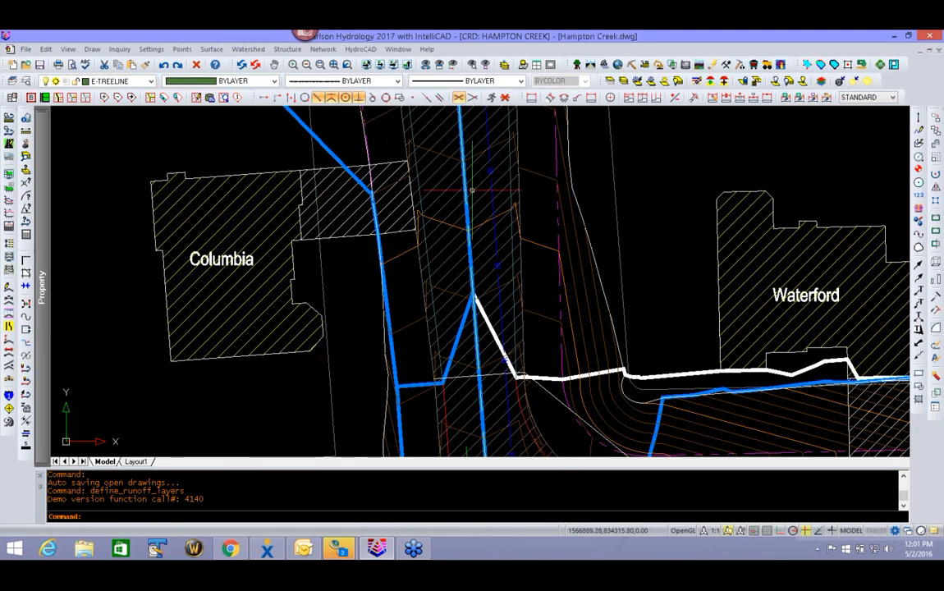
mouse_move(763, 297)
middle_mouse_down()
mouse_move(628, 211)
mouse_move(665, 310)
mouse_move(653, 400)
middle_mouse_up()
scroll(628, 211, "down", 4)
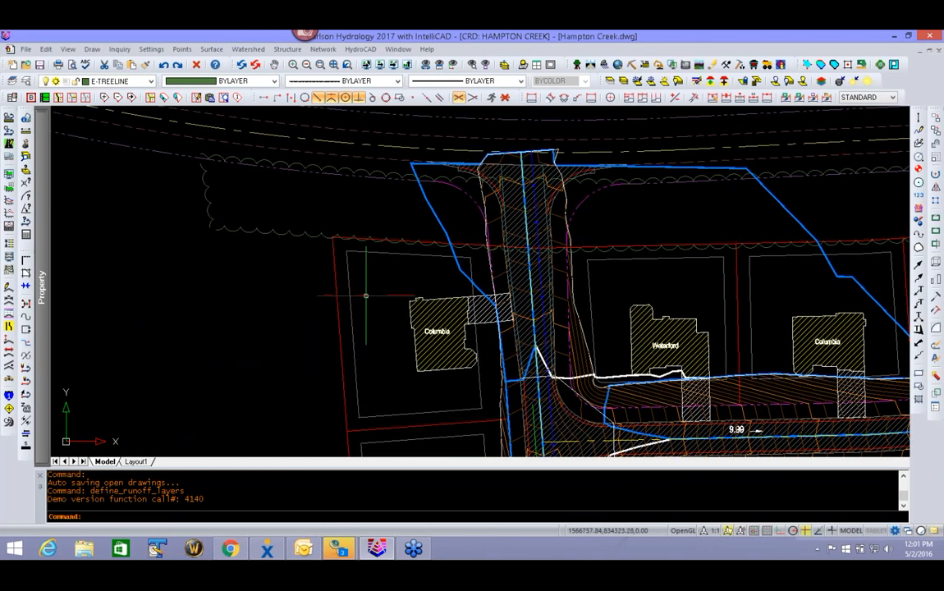
- Start a new runoff layer in the watershed layer definitions, taking its layer E-TREELINE from the tree line in the drawing
left_click(245, 49)
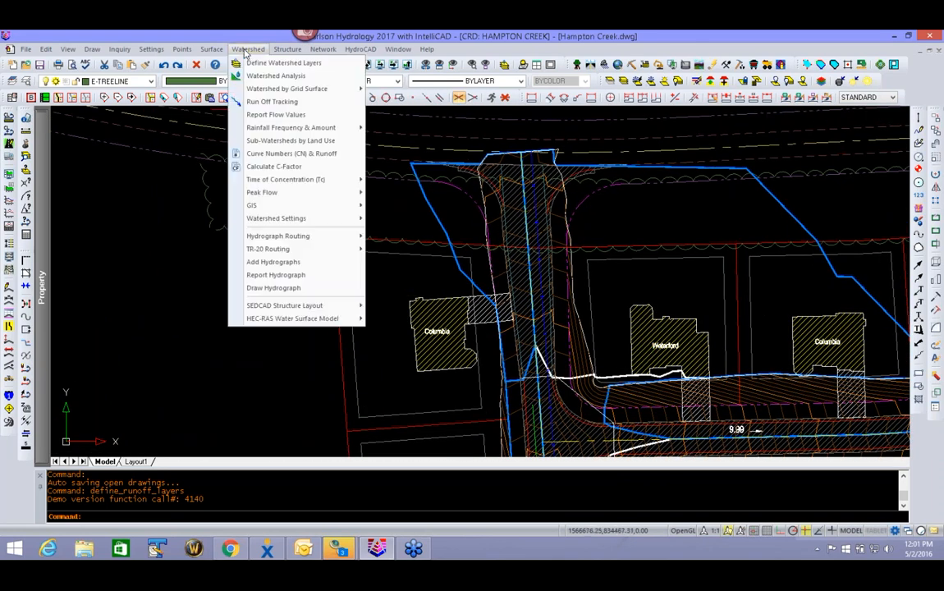
left_click(234, 59)
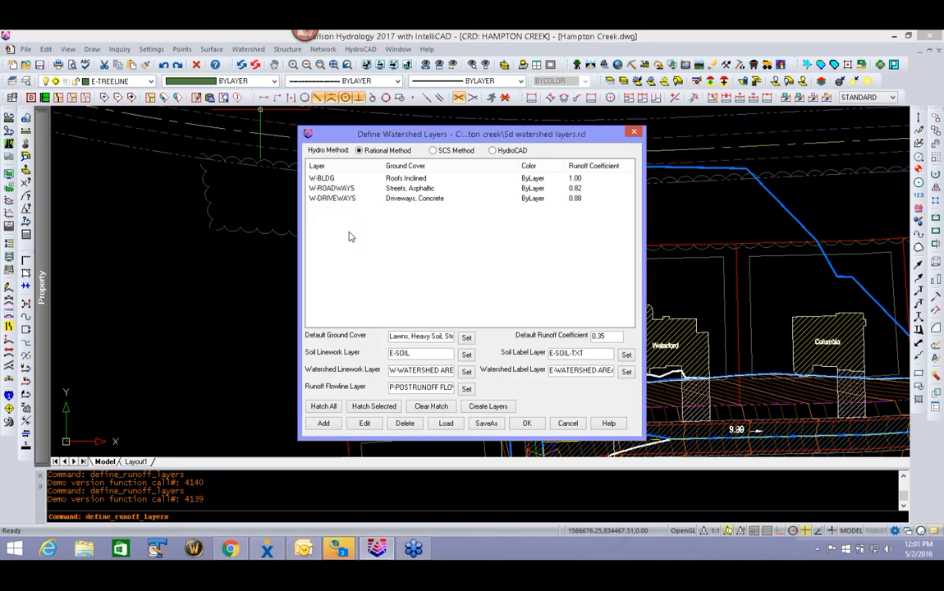
left_click(324, 423)
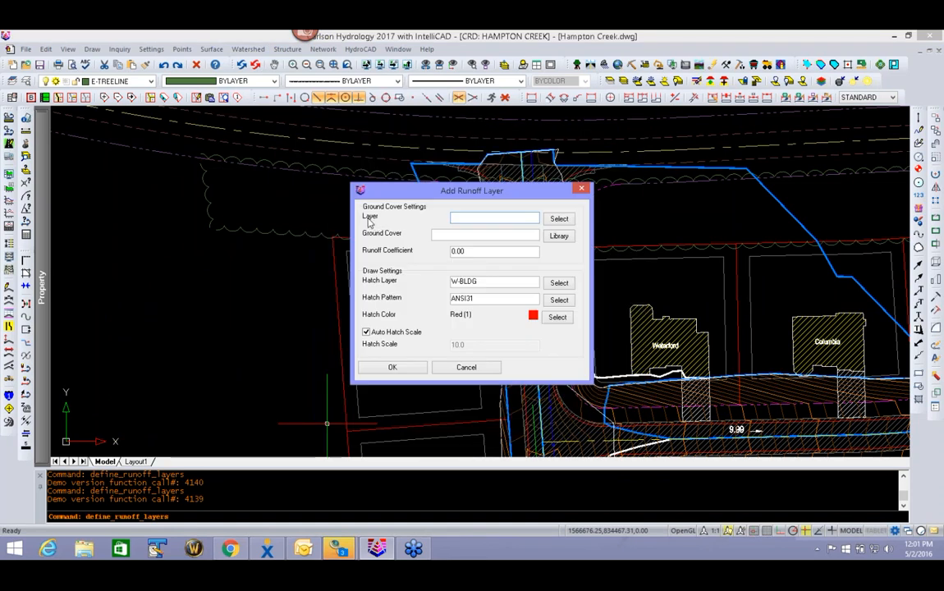
left_click(559, 219)
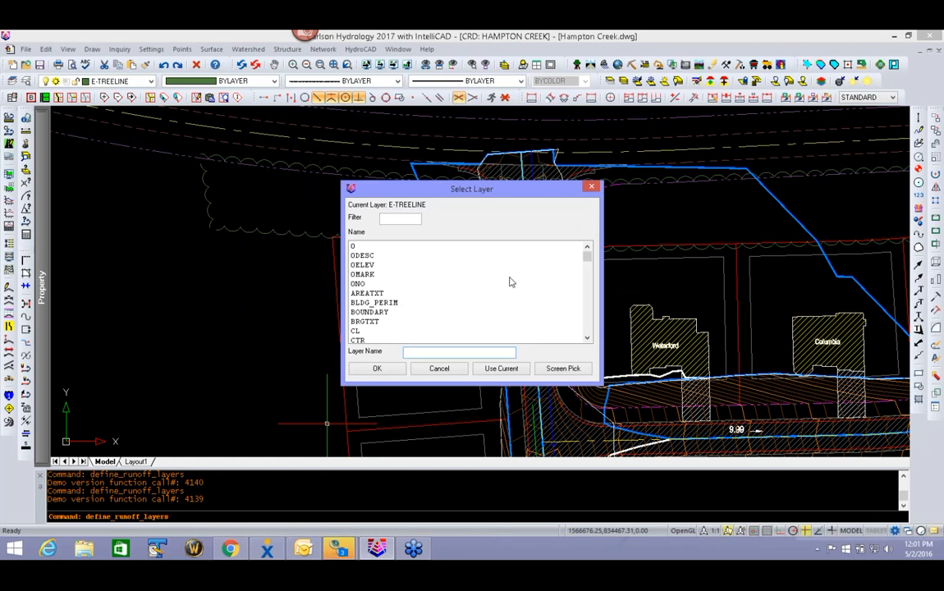
left_click(563, 371)
left_click(289, 233)
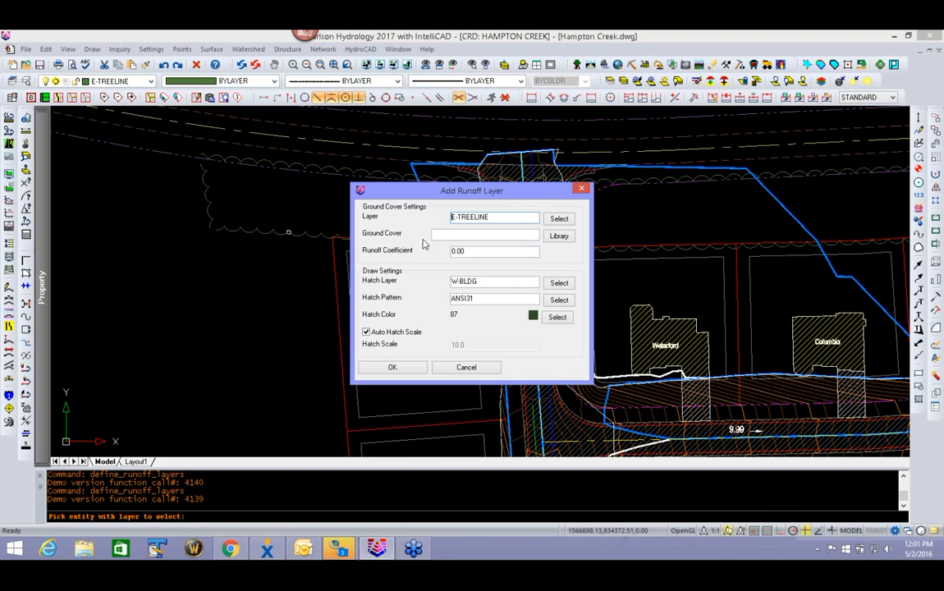
- Assign the Wooded Sparceground Litter ground cover with runoff coefficient 0.20 from the library to the E-TREELINE layer
left_click(559, 235)
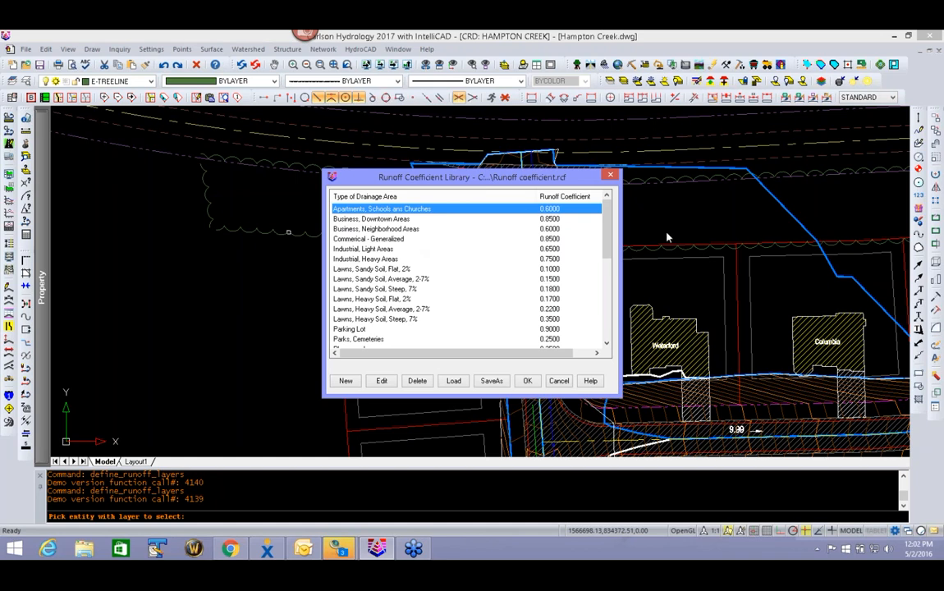
left_click_drag(608, 236, 622, 330)
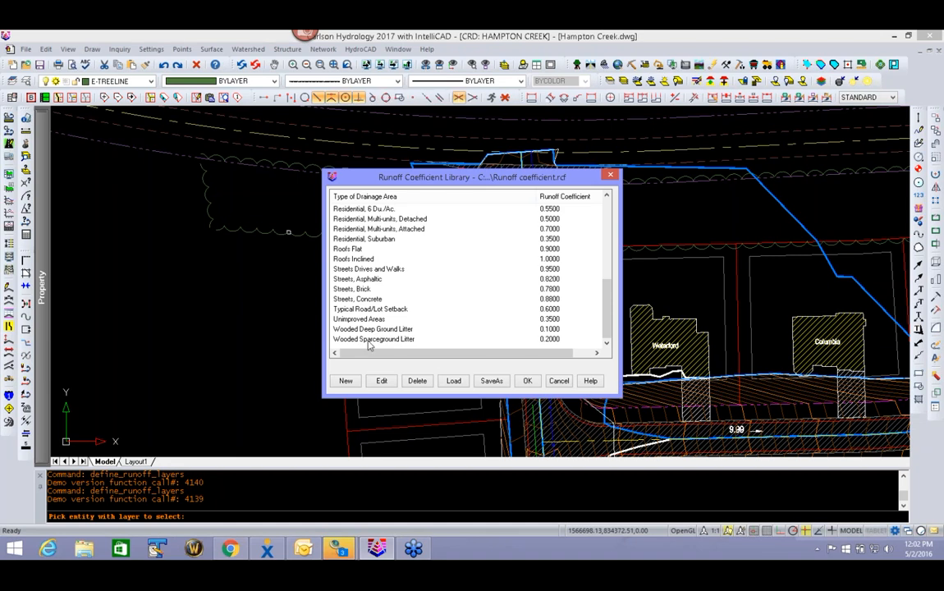
left_click(381, 339)
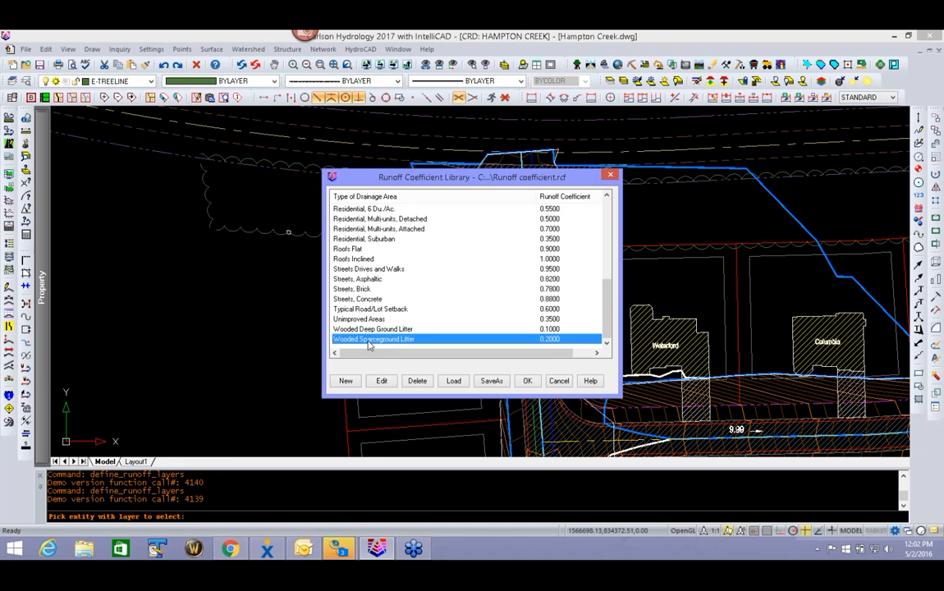
left_click(528, 381)
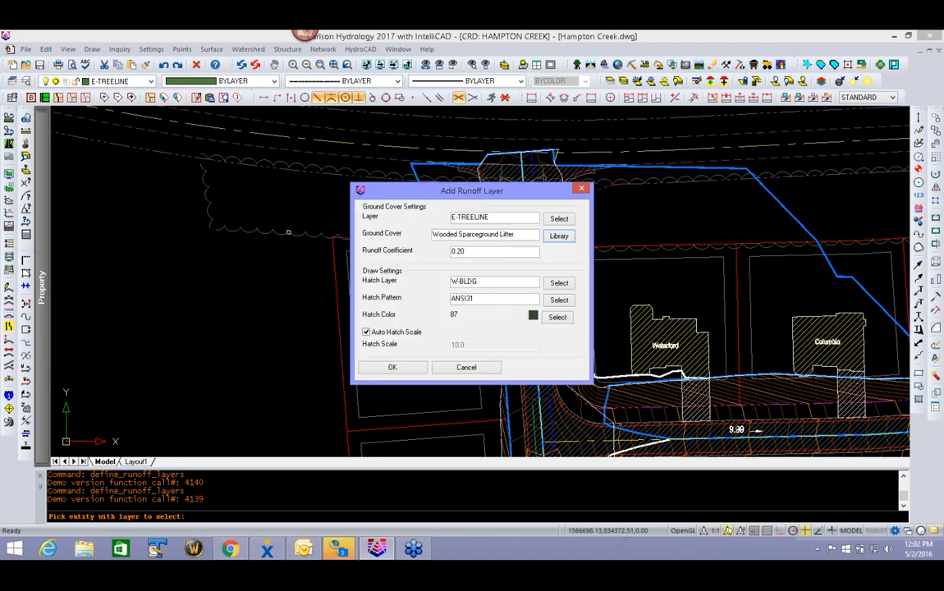
- Give the E-TREELINE runoff layer the ANSI32 hatch pattern and hatch all defined watershed layers
left_click(559, 300)
left_click(306, 297)
scroll(309, 296, "down", 12)
scroll(312, 320, "down", 6)
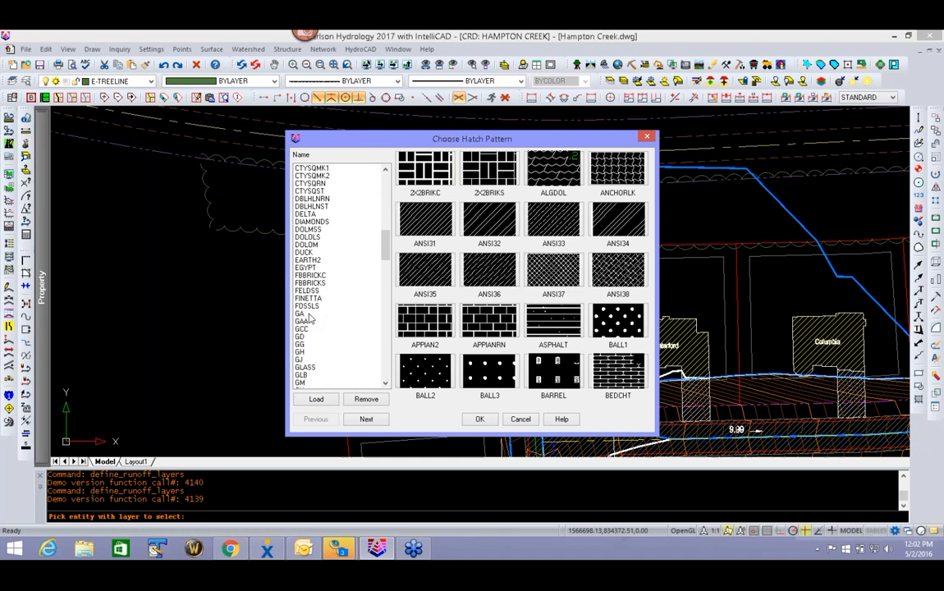
scroll(312, 320, "down", 9)
scroll(320, 331, "down", 4)
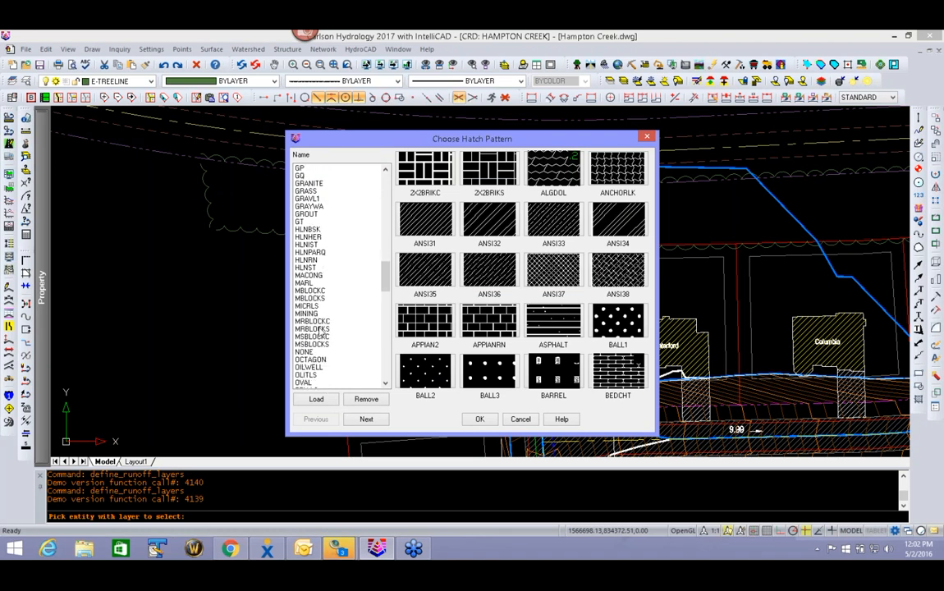
left_click(307, 338)
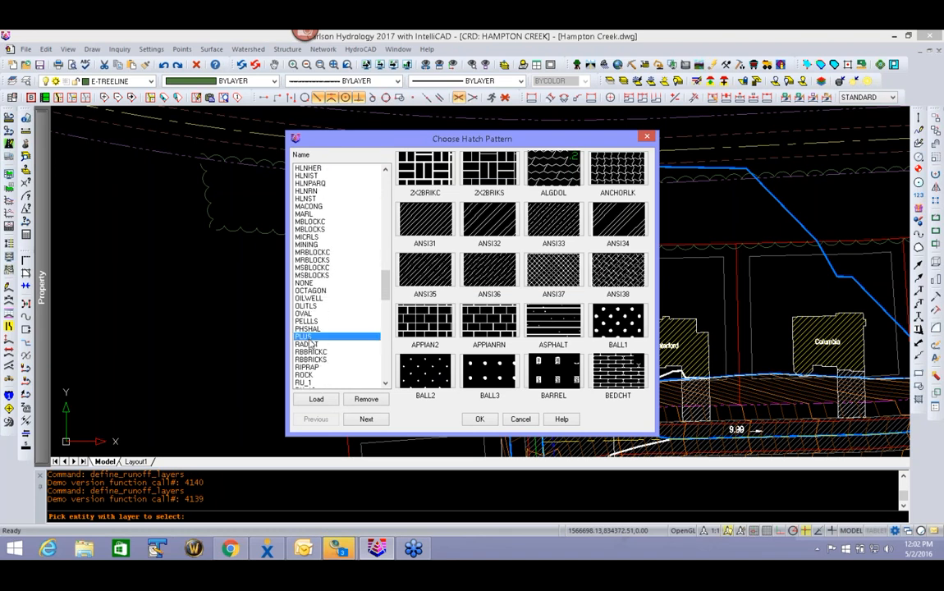
left_click(496, 226)
left_click(392, 367)
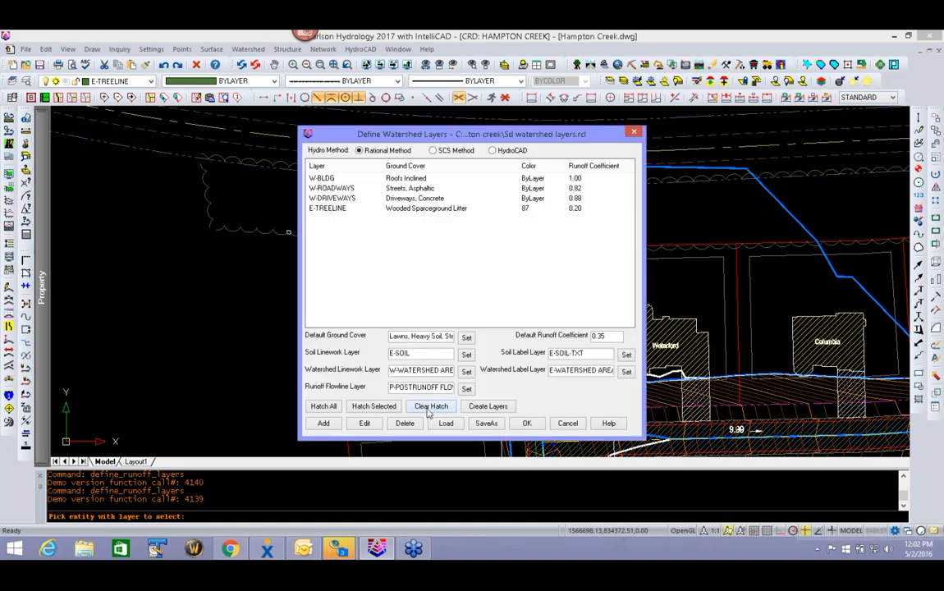
left_click(333, 408)
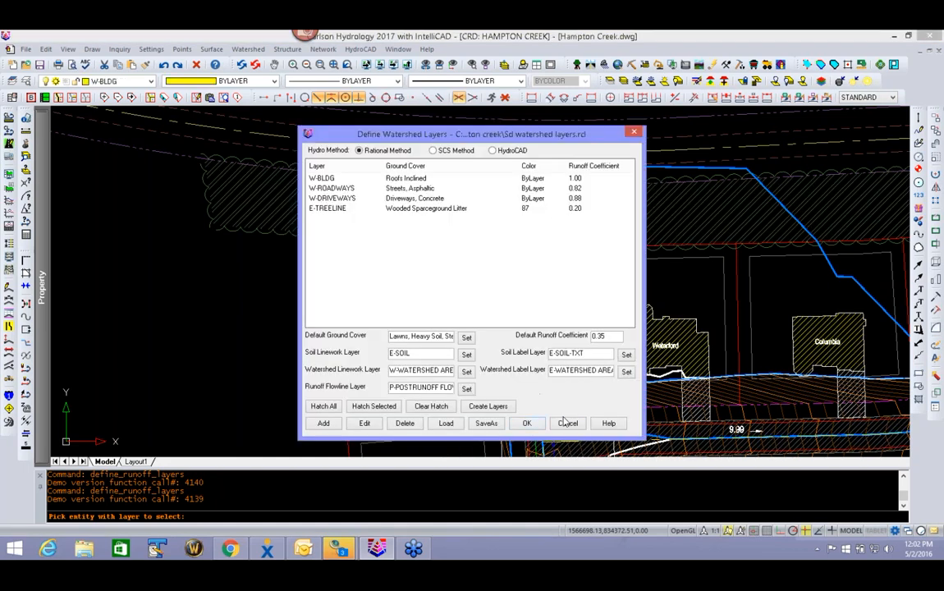
left_click(527, 423)
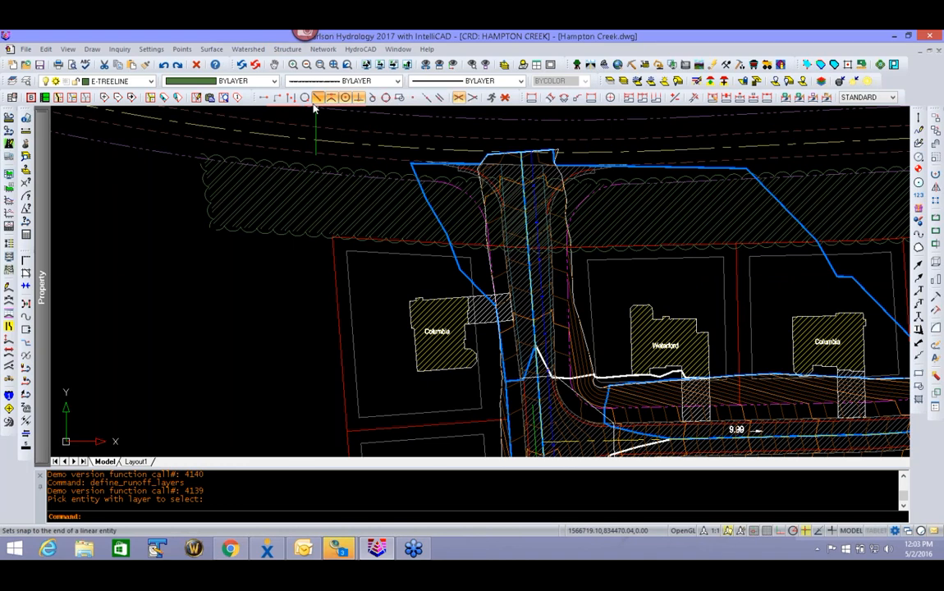
- Set the default ground cover to Lawns, Sandy Soil, Average, 2-7% with runoff coefficient 0.15 in the watershed layer definitions
mouse_move(338, 346)
middle_mouse_down()
mouse_move(291, 300)
mouse_move(192, 259)
middle_mouse_up()
left_click(248, 49)
left_click(271, 62)
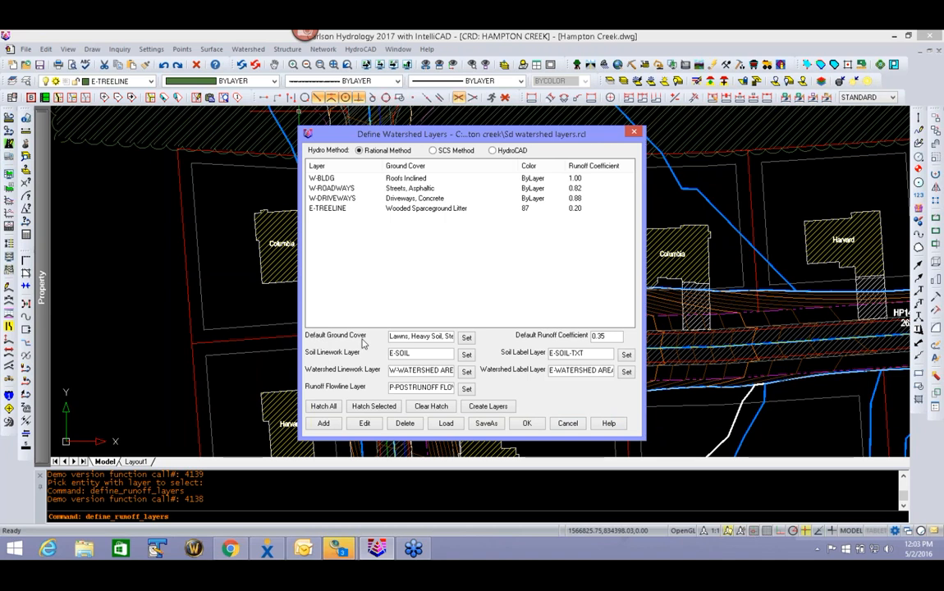
left_click(466, 337)
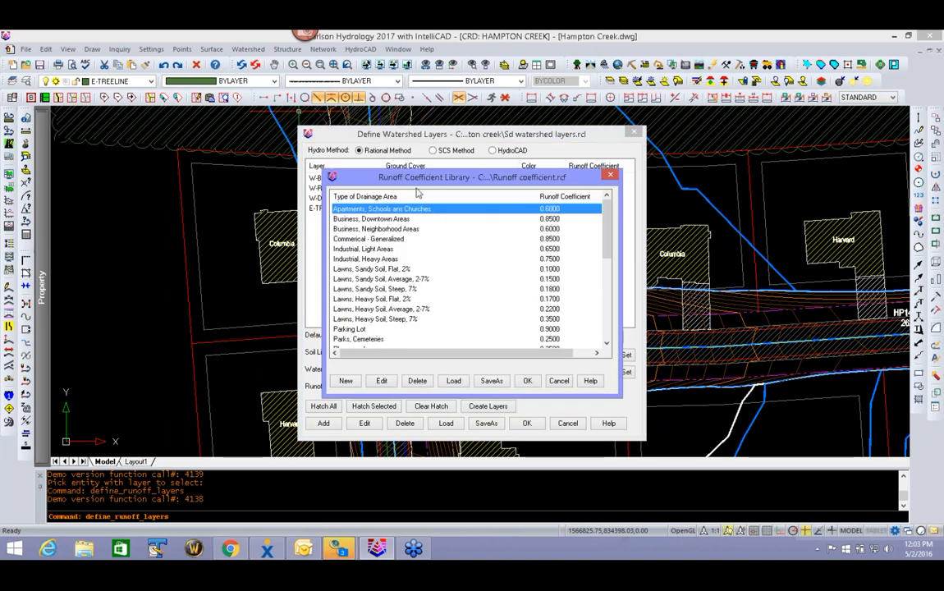
left_click(371, 290)
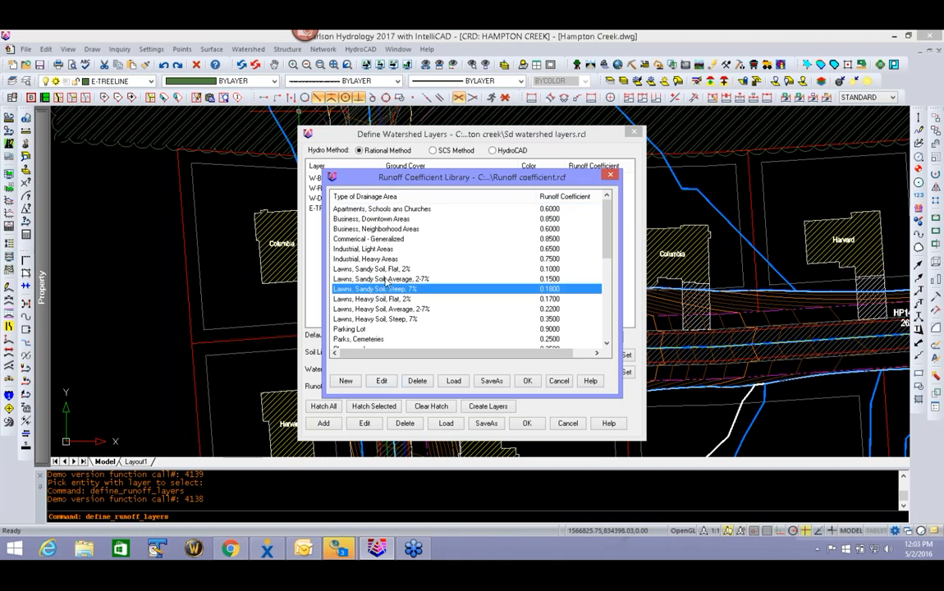
left_click(527, 381)
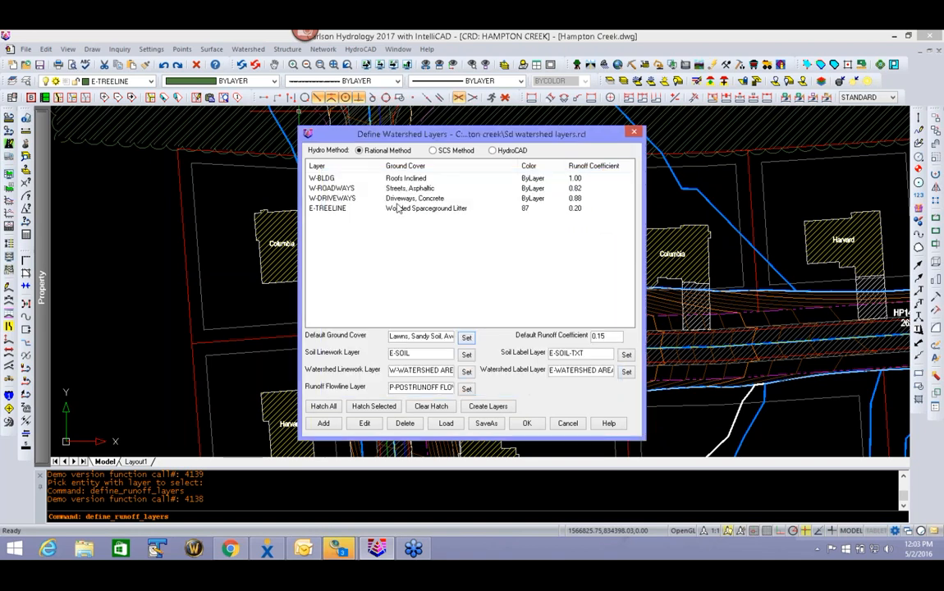
- Review the available layers for the watershed linework and accept the watershed layer definitions
double_click(608, 336)
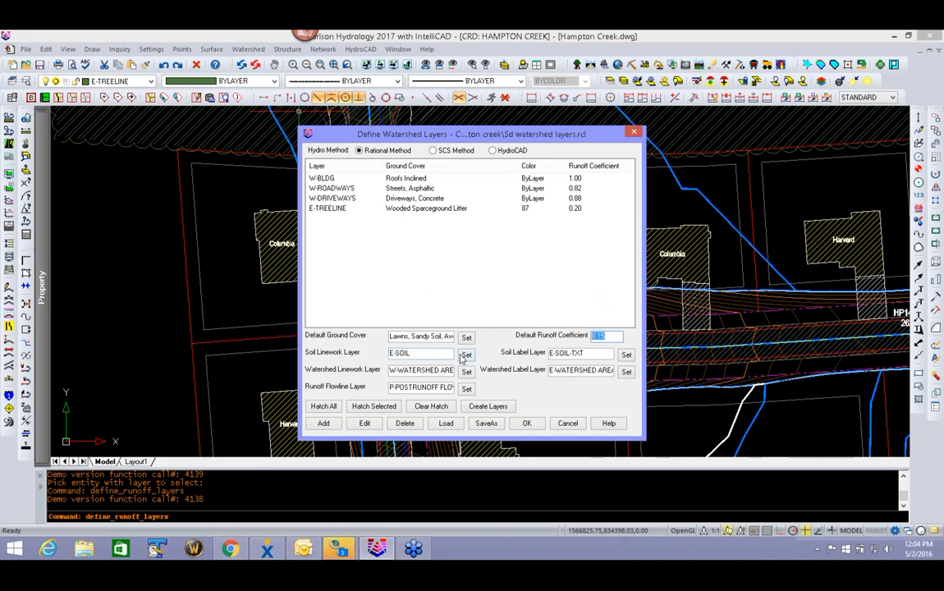
key("Tab")
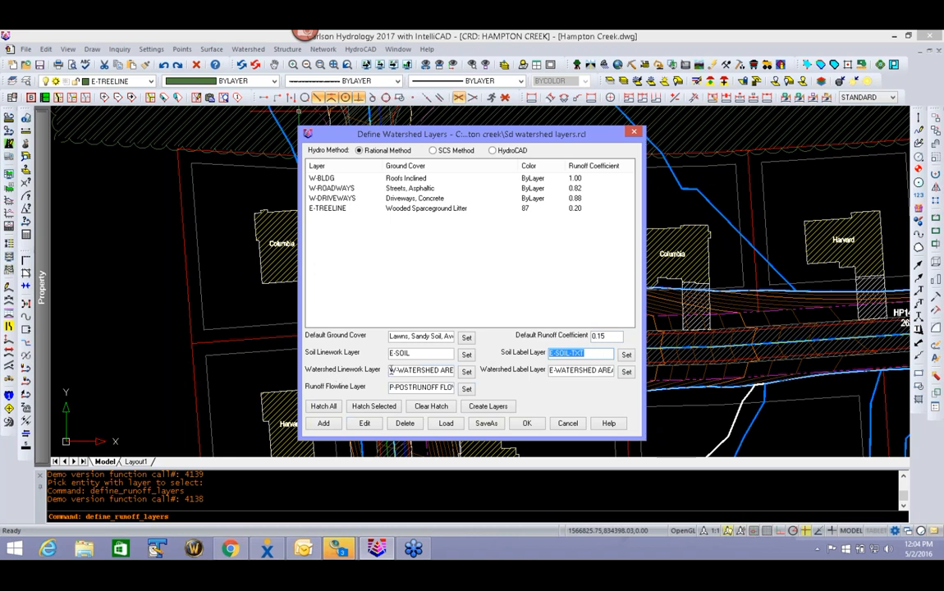
left_click_drag(391, 370, 448, 375)
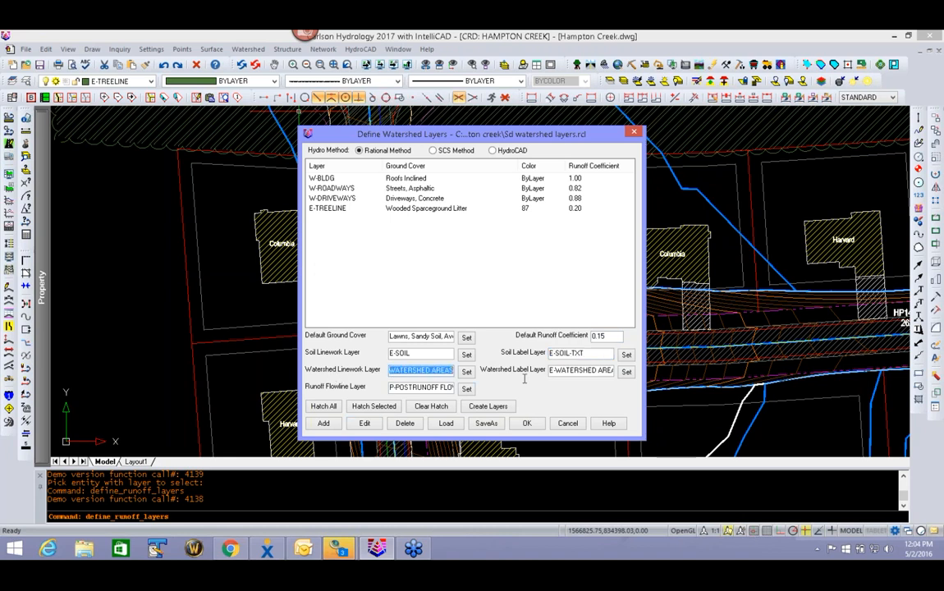
left_click(467, 372)
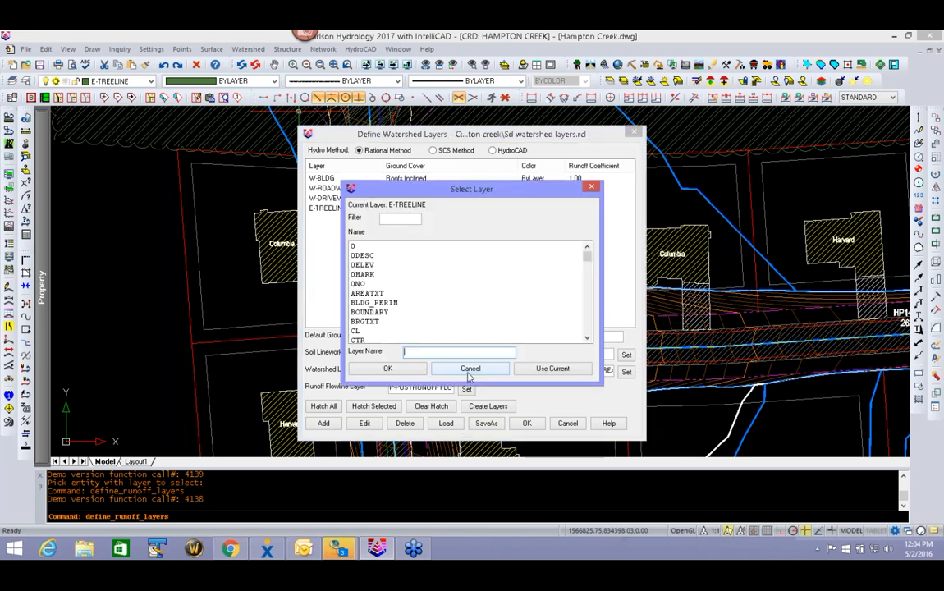
left_click(384, 295)
key("w")
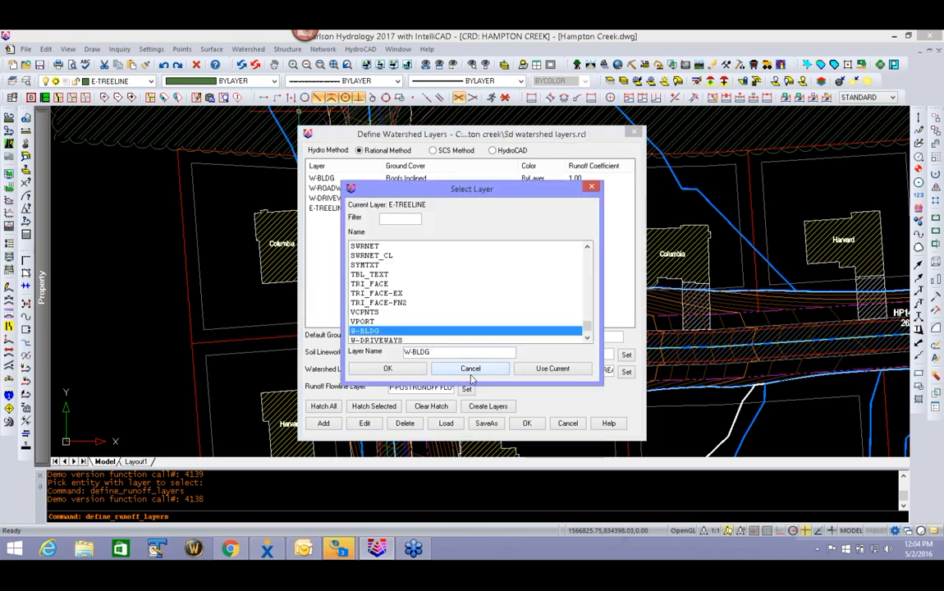
scroll(379, 292, "down", 2)
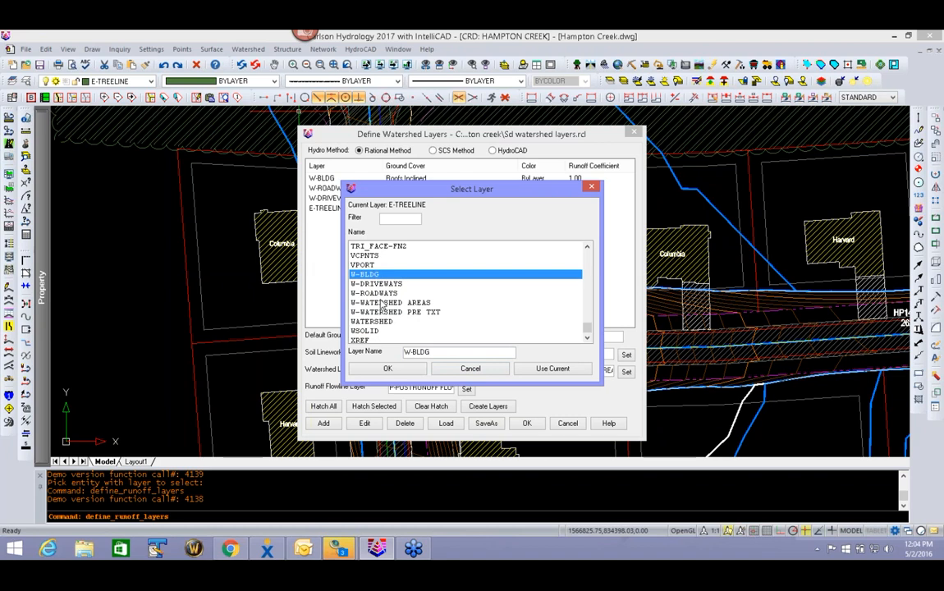
left_click(485, 372)
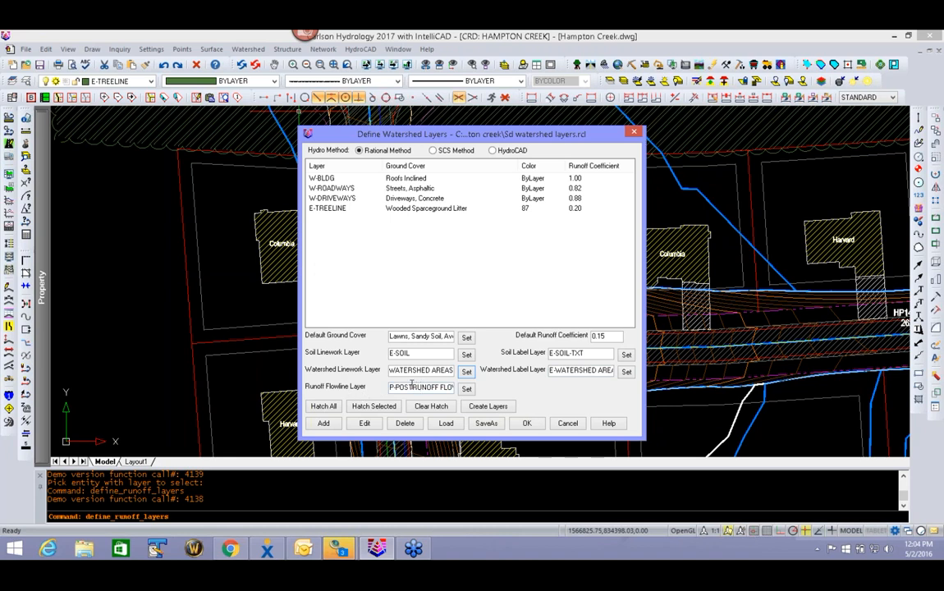
left_click(530, 425)
left_click(533, 423)
- Open the sewer network settings and set the design direction to Upstream to Downstream
middle_click_drag(488, 275, 541, 267)
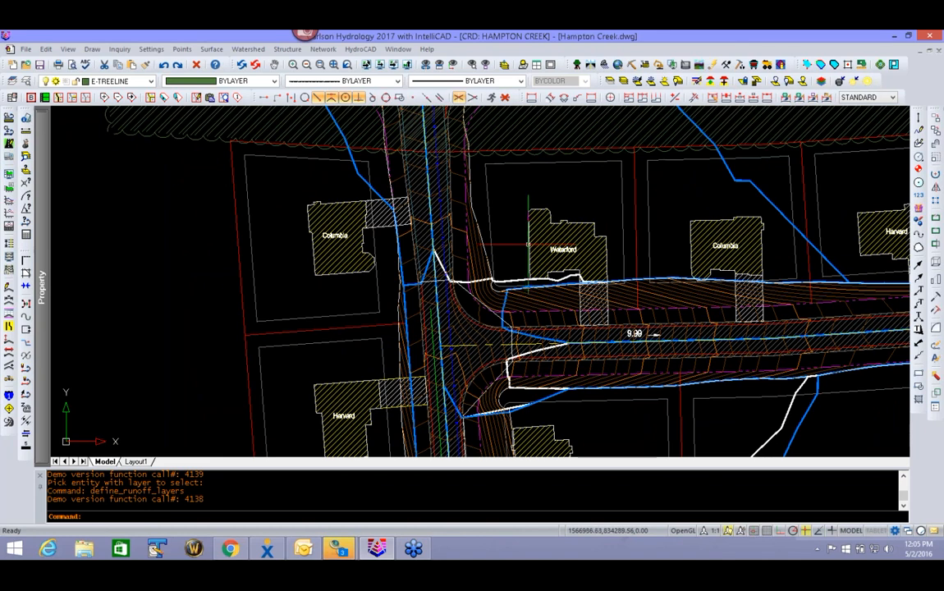
middle_click_drag(483, 284, 480, 261)
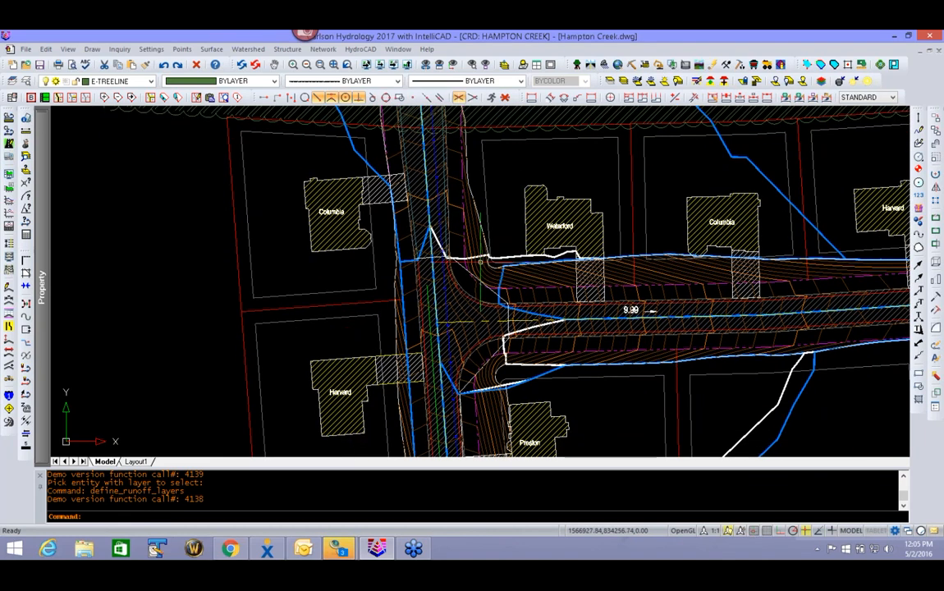
left_click(323, 50)
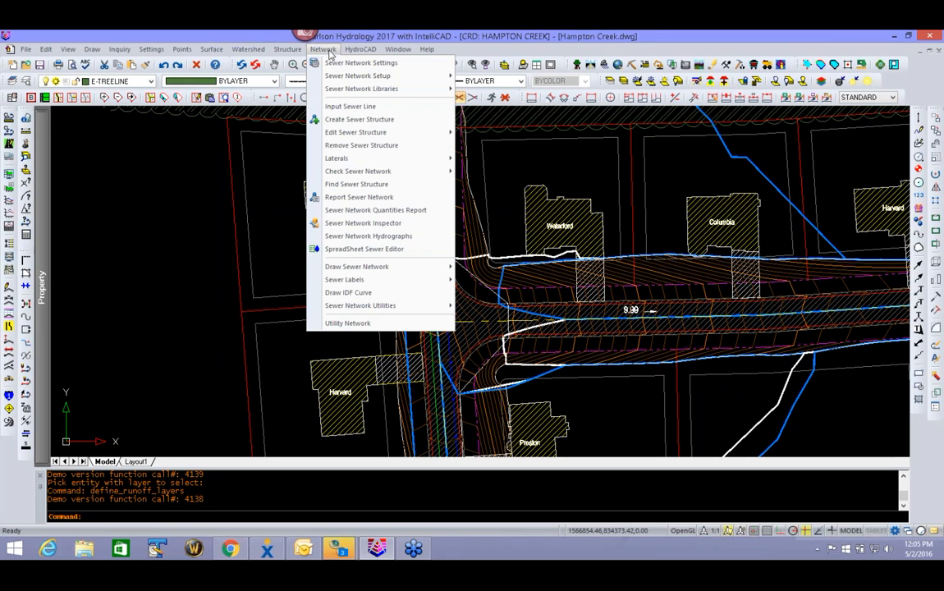
left_click(391, 65)
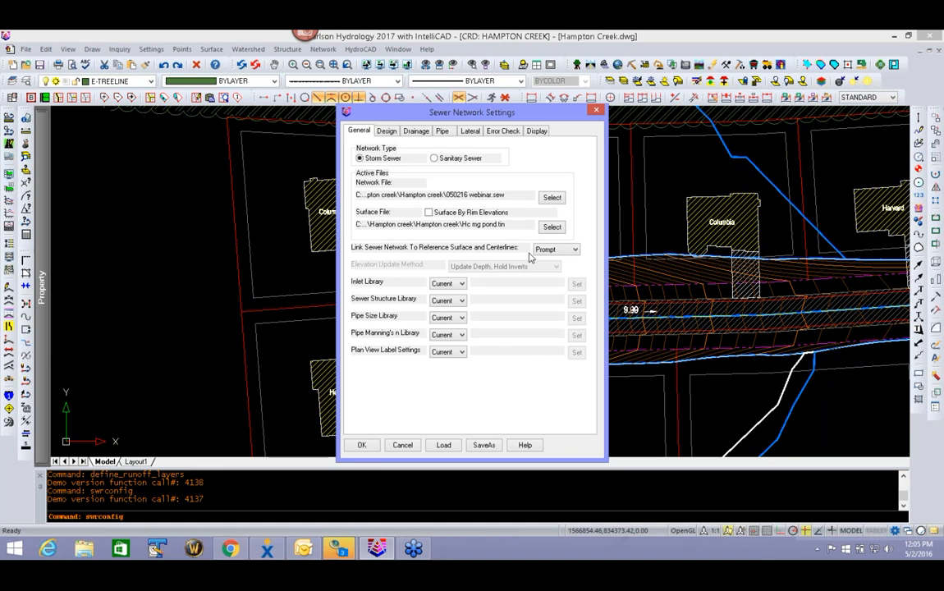
left_click(562, 252)
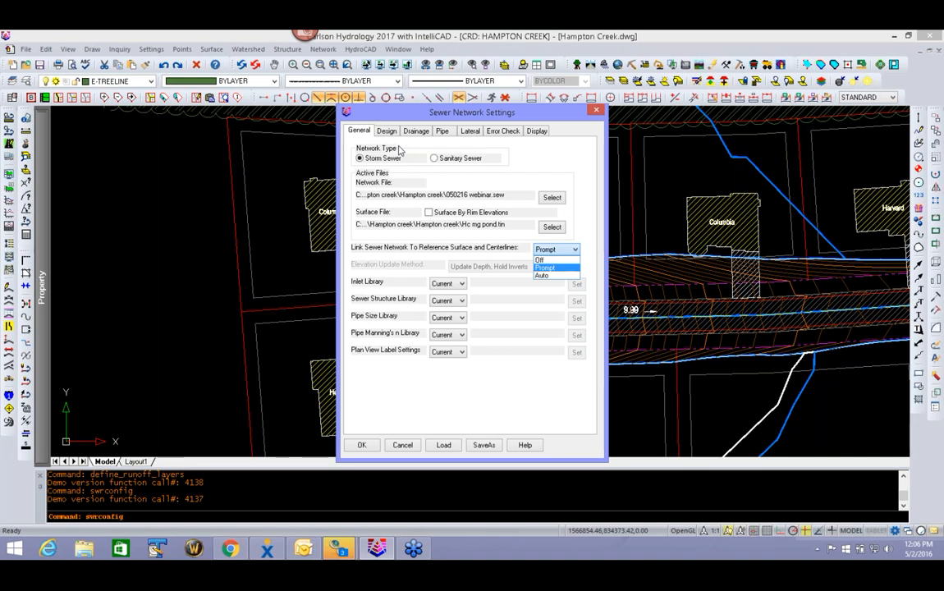
left_click(388, 135)
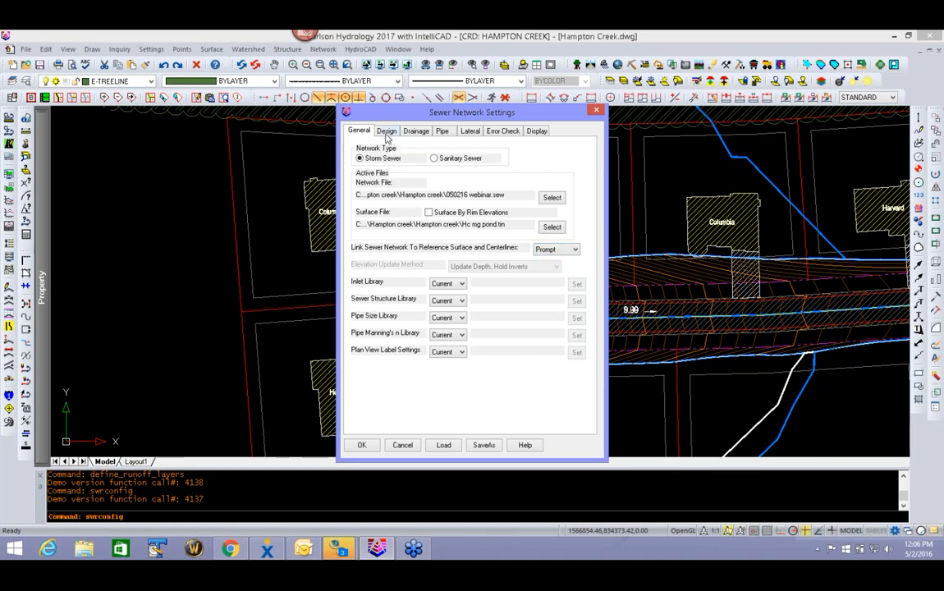
left_click(387, 132)
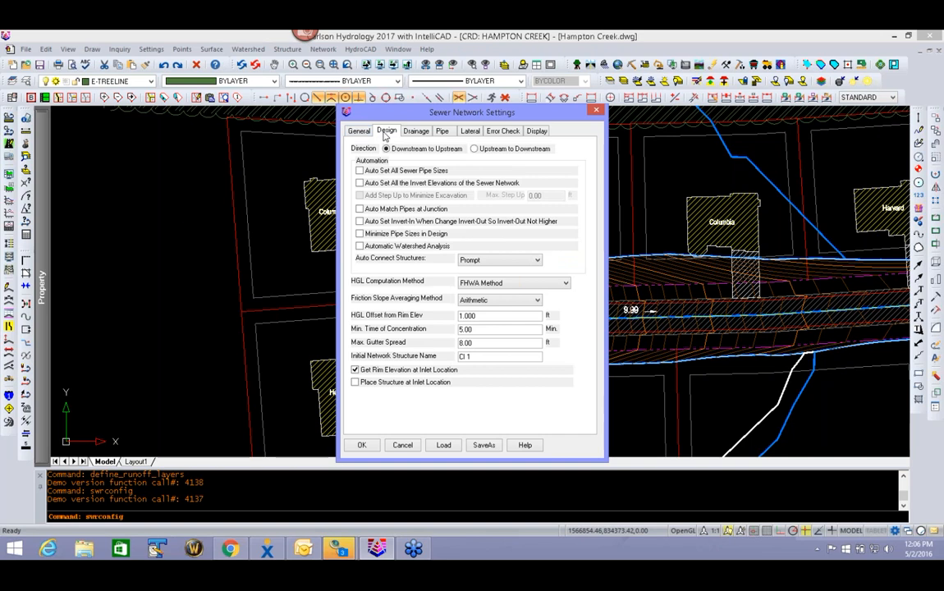
left_click(476, 151)
- Examine the design options for auto-connecting structures, HGL computation, friction slope averaging, HGL offset and minimum time of concentration
left_click(510, 261)
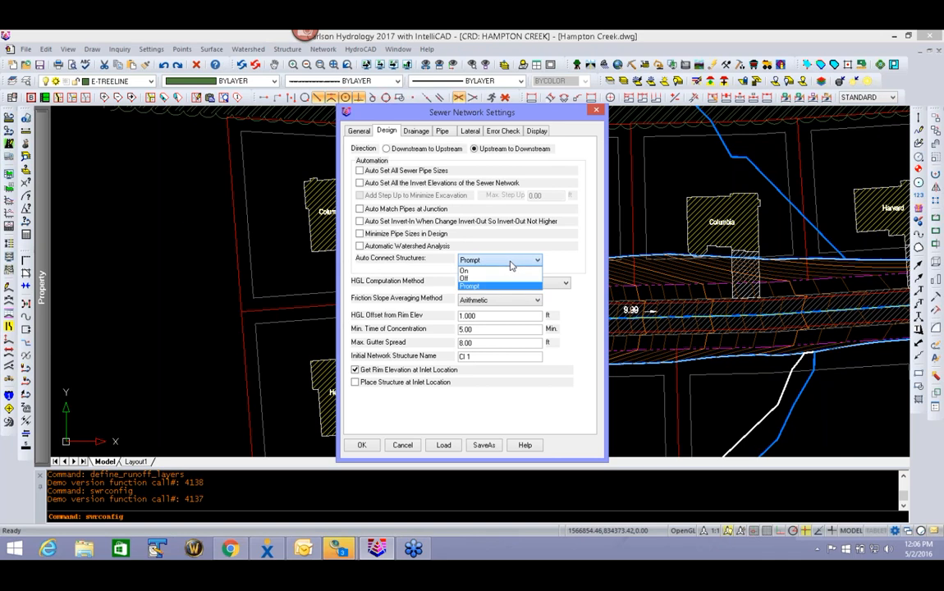
left_click(507, 261)
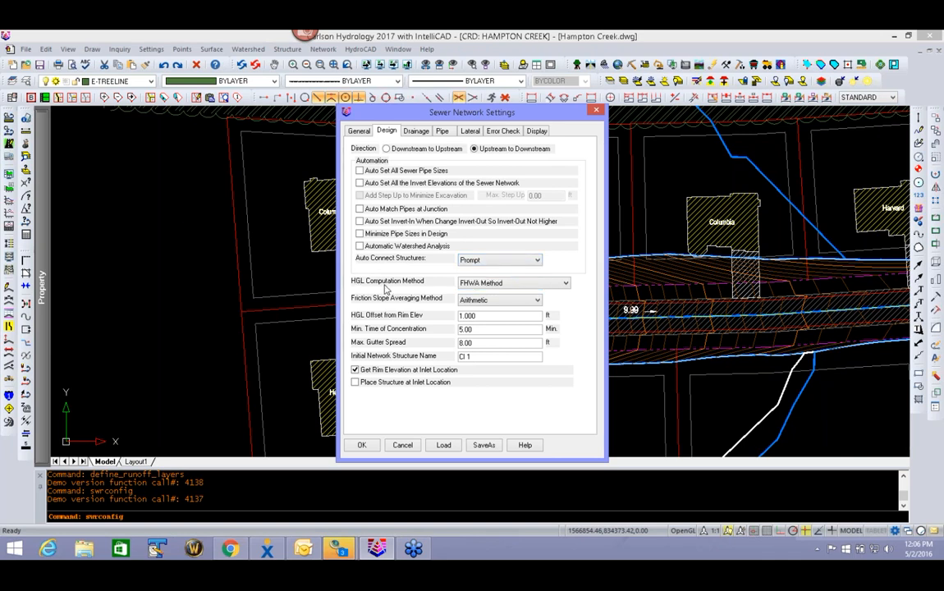
left_click(525, 283)
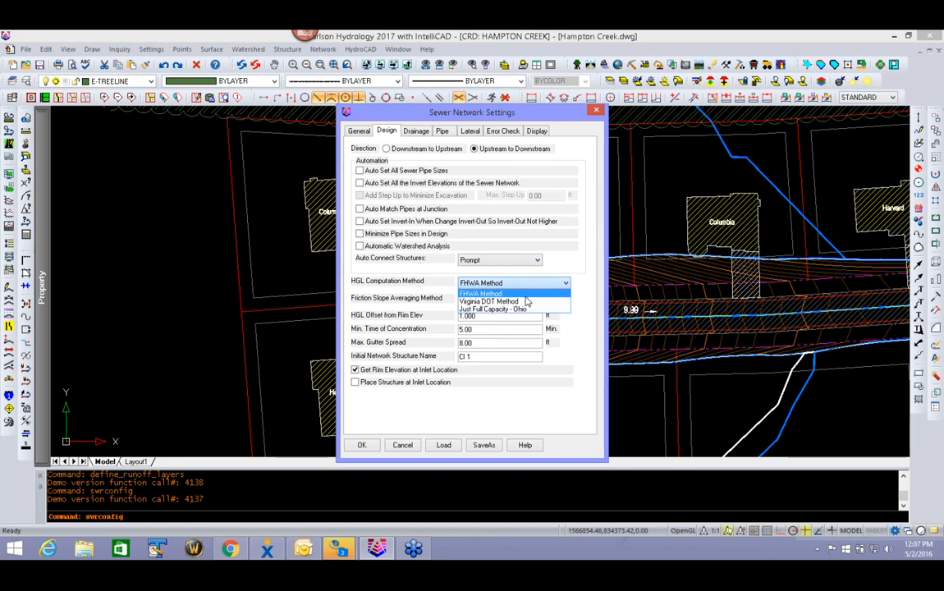
left_click(526, 293)
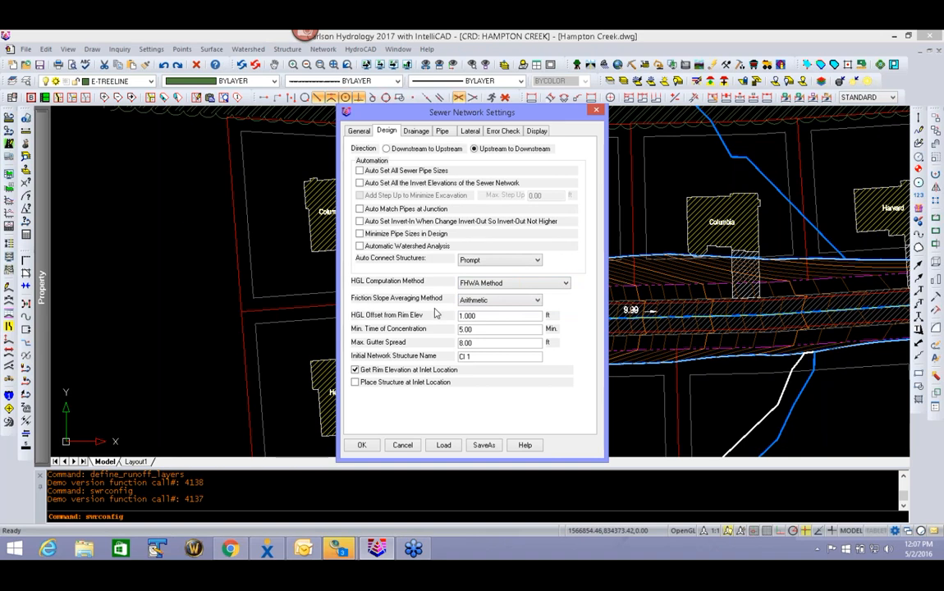
left_click(537, 301)
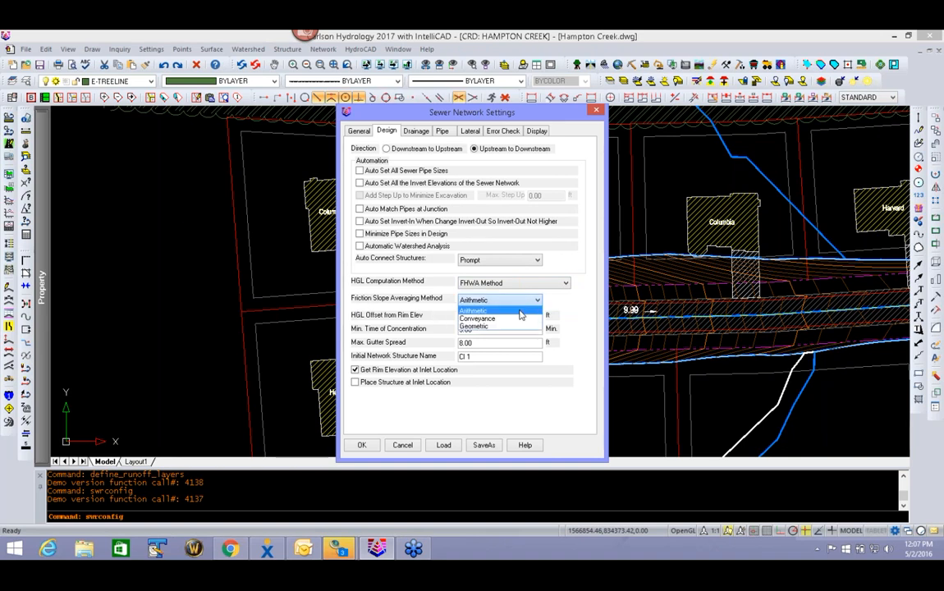
left_click(578, 323)
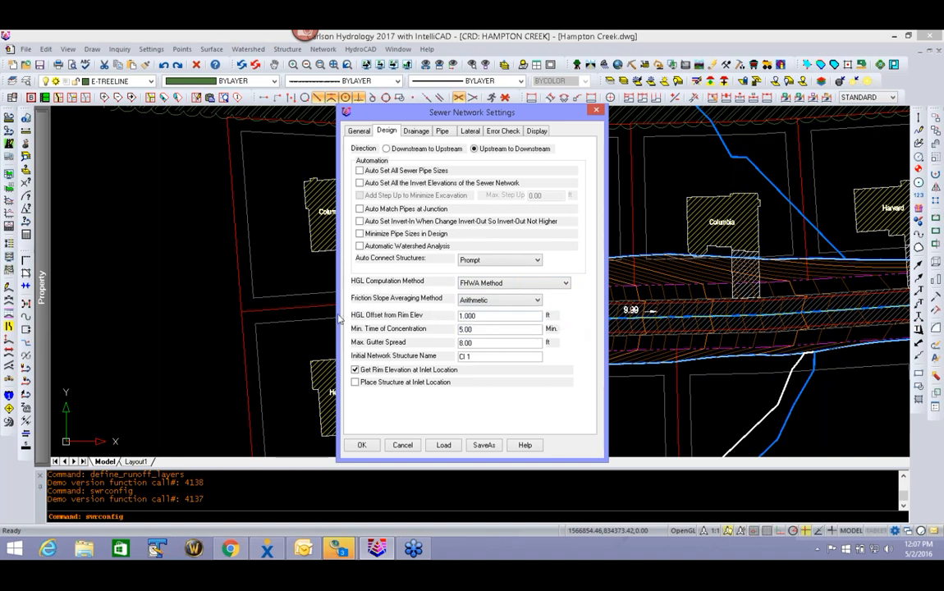
double_click(488, 316)
left_click(486, 330)
key("Tab")
- Inspect the Wake County rainfall intensity table used for drainage and leave the rainfall library without saving changes
left_click(417, 131)
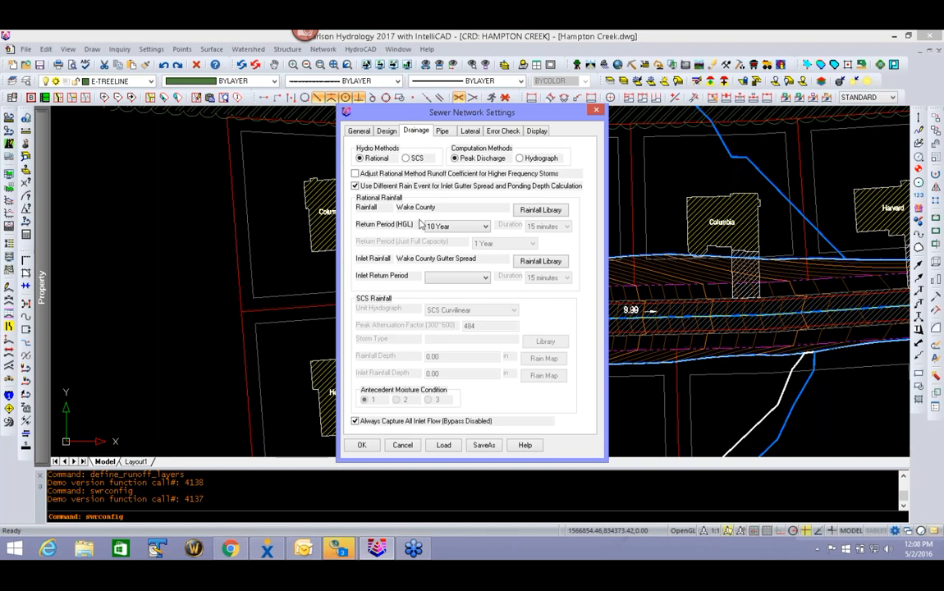
left_click(547, 212)
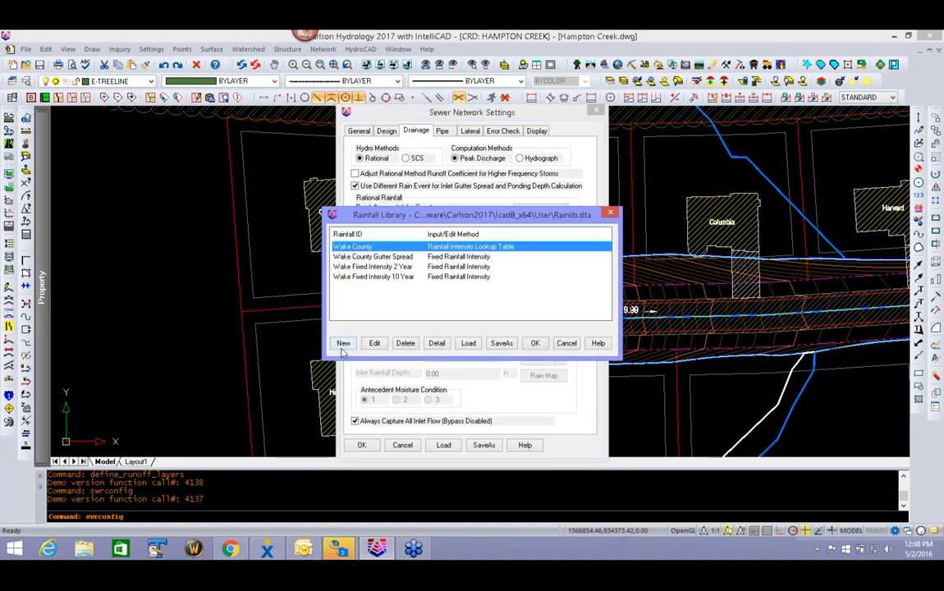
left_click(375, 343)
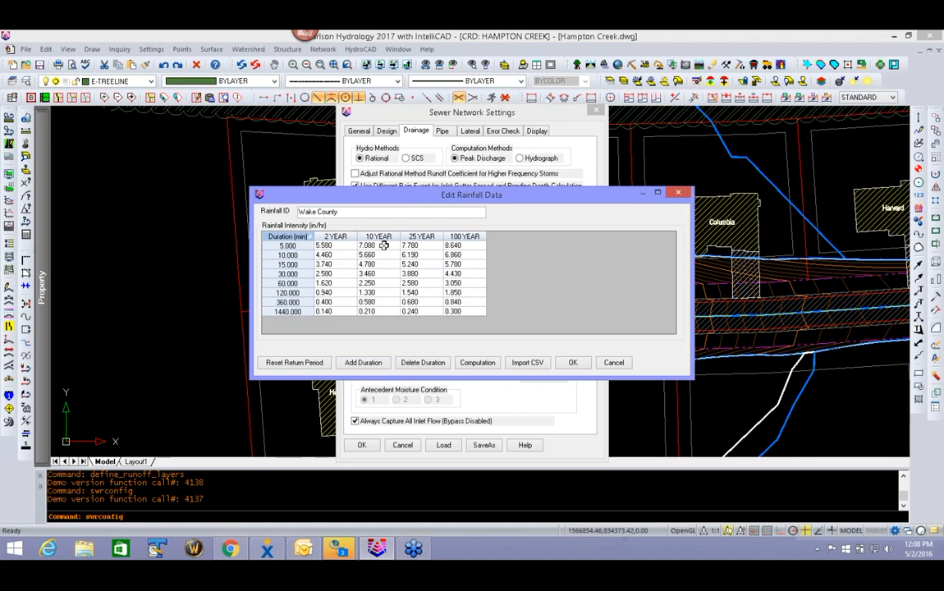
left_click(573, 362)
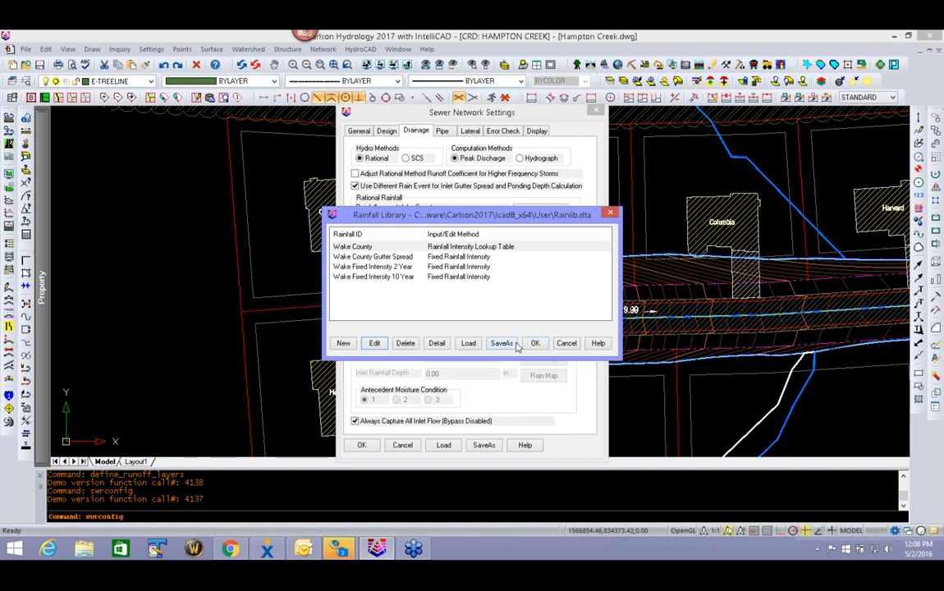
left_click(566, 343)
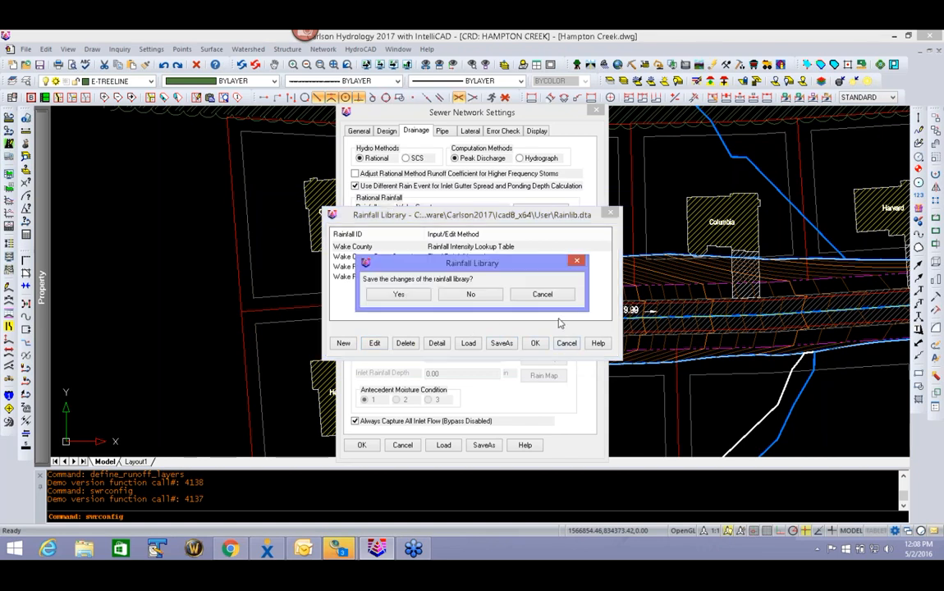
left_click(473, 295)
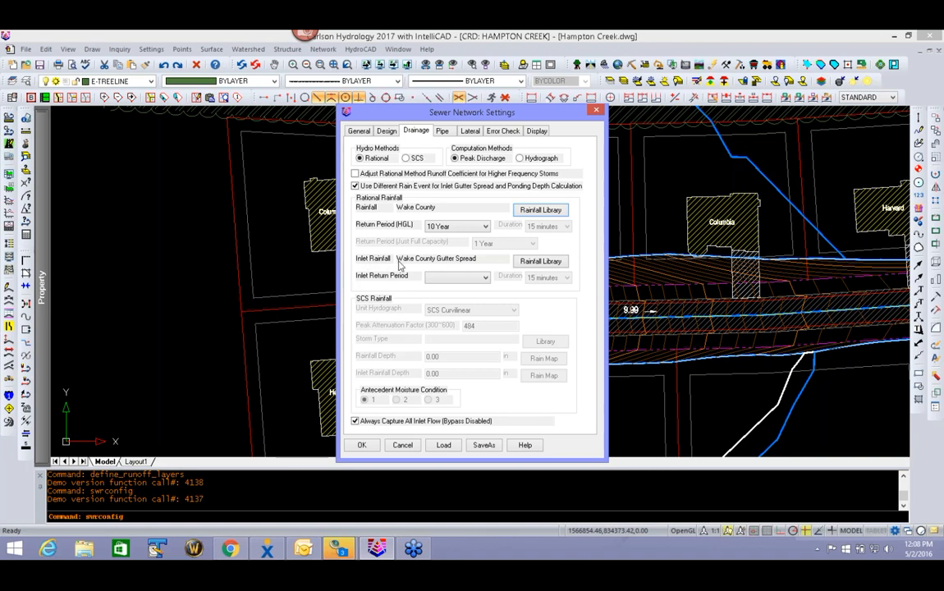
- Assign Wake County Gutter Spread as the inlet rainfall and check its fixed rainfall intensity
left_click(543, 261)
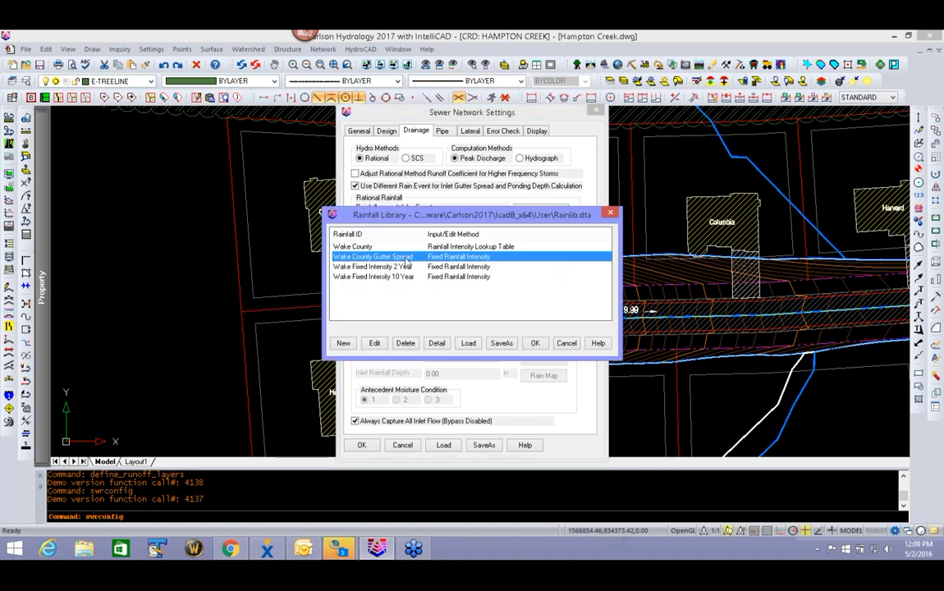
double_click(454, 262)
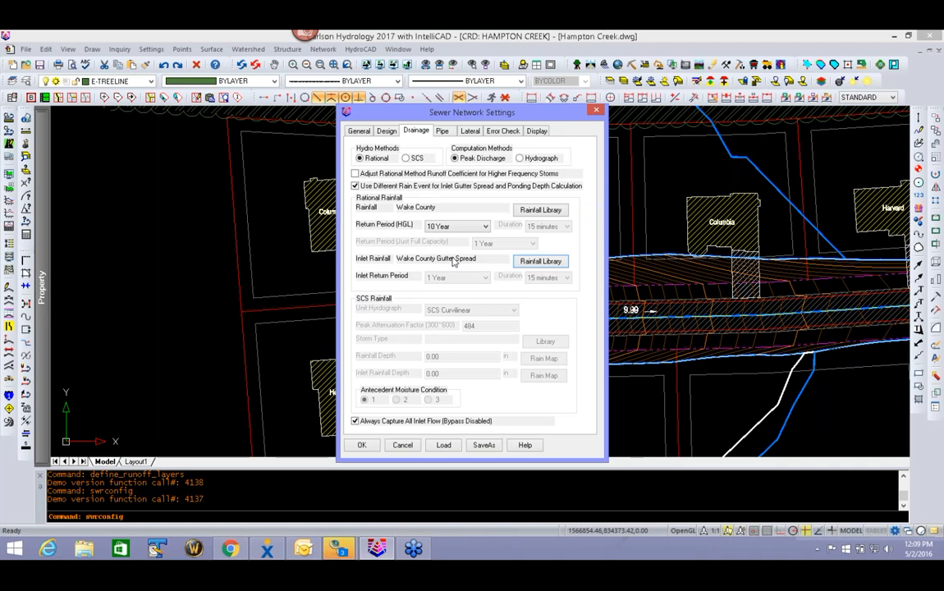
left_click(530, 263)
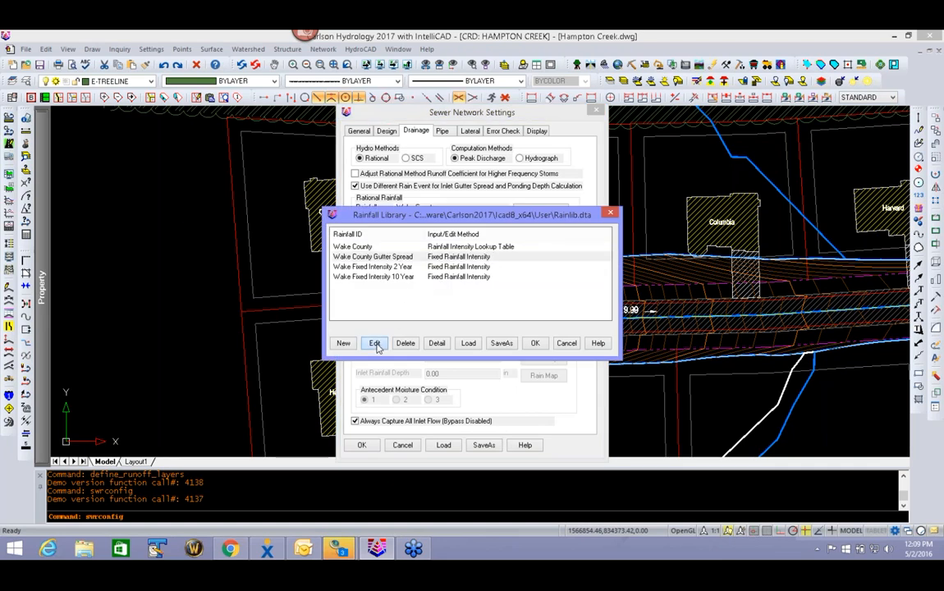
left_click(375, 344)
double_click(477, 286)
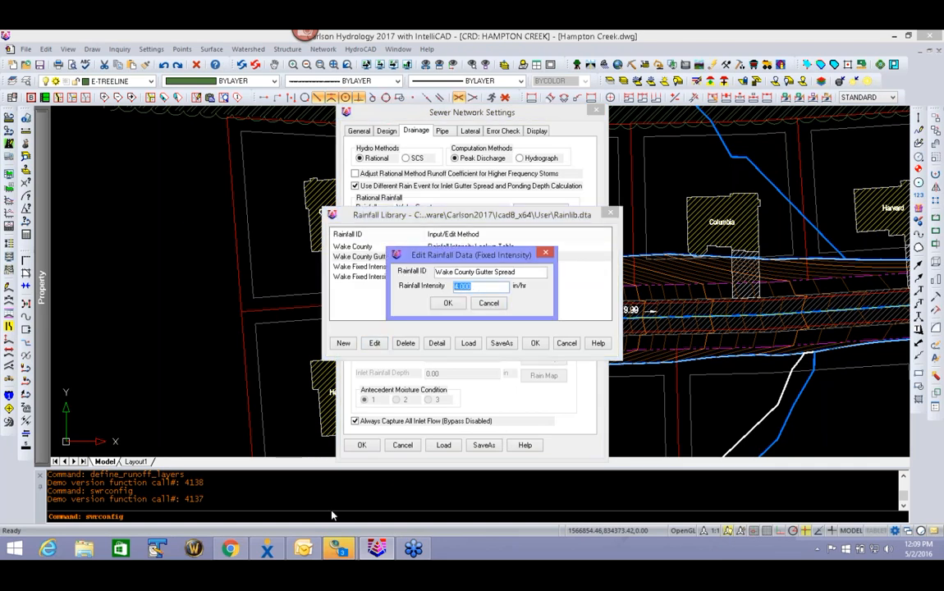
left_click(436, 303)
left_click(531, 346)
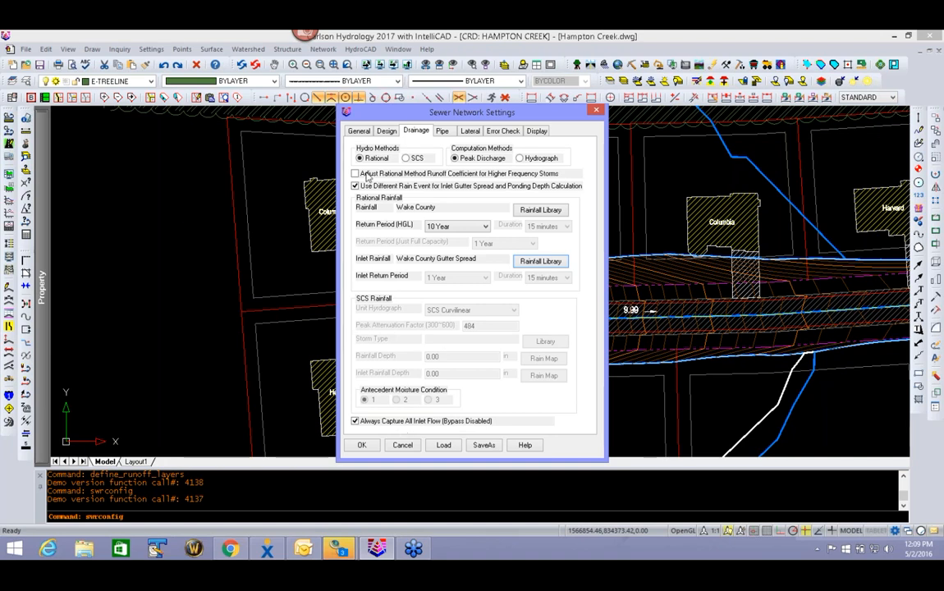
- Set the minimum pipe cover to 3 ft and the maximum pipe length to 400 ft in the sewer network settings
left_click(442, 131)
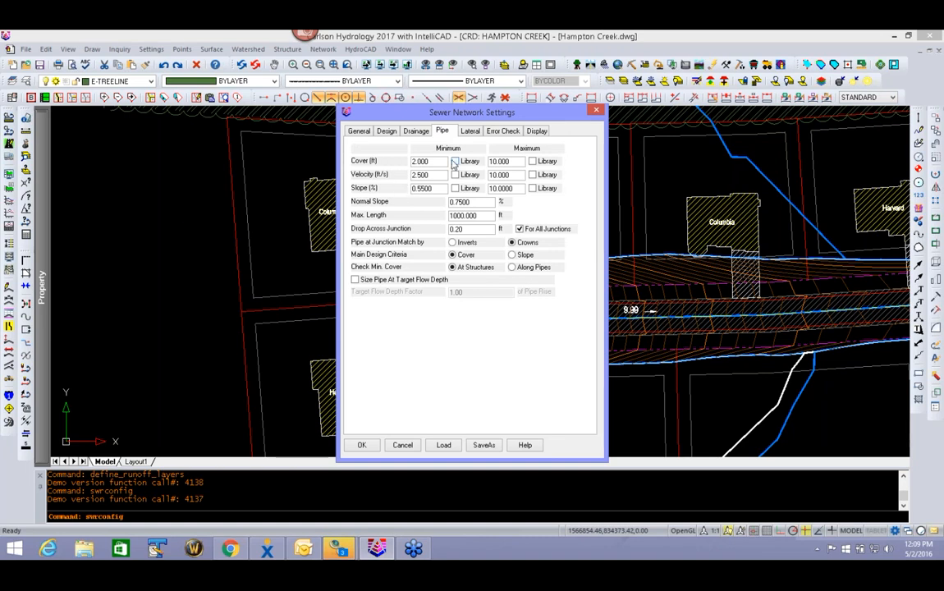
double_click(445, 163)
type("3")
left_click(519, 162)
left_click_drag(486, 217, 8, 221)
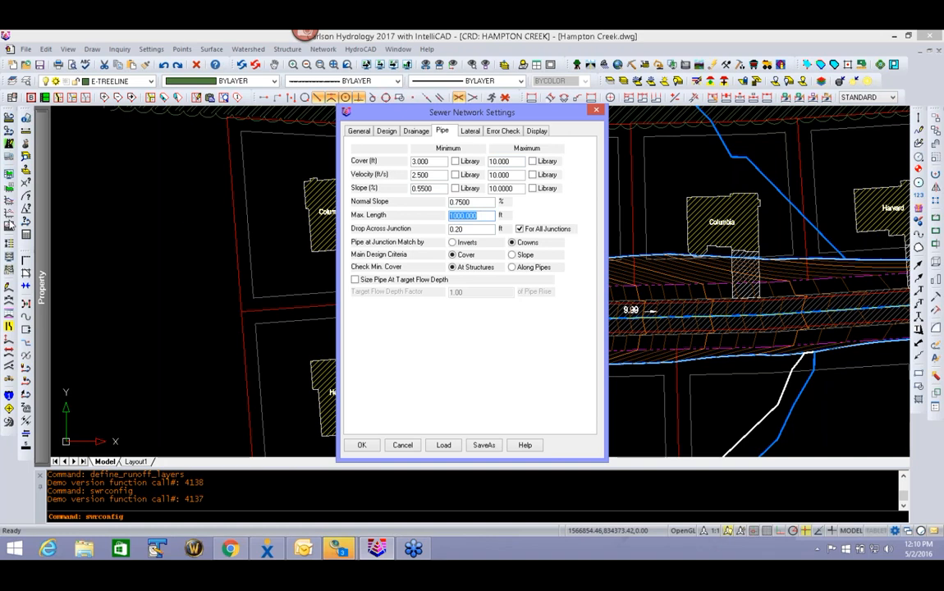
type("400")
left_click(483, 204)
left_click_drag(485, 204, 350, 229)
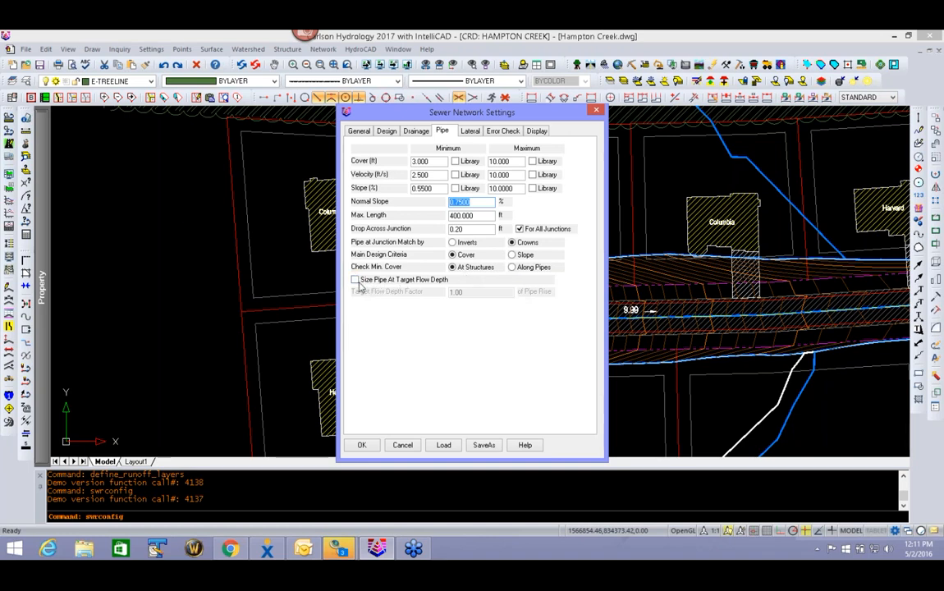
- Review the lateral, error check and display settings and accept the sewer network settings
left_click(470, 132)
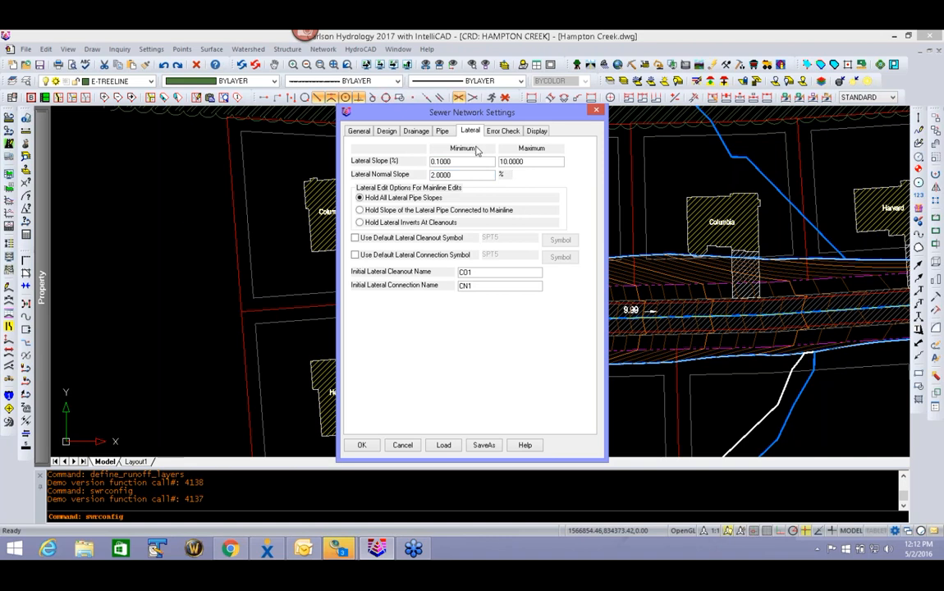
left_click(500, 132)
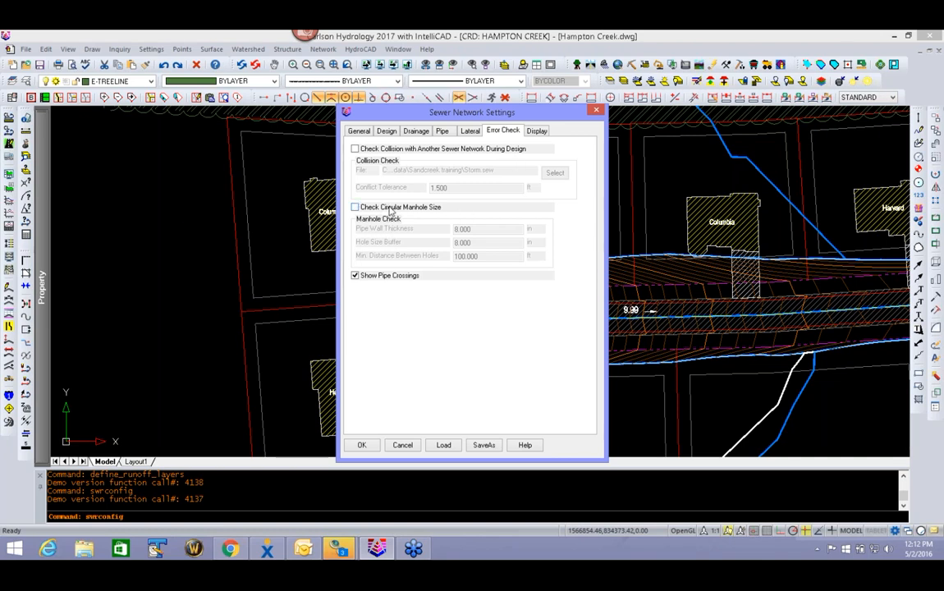
left_click(540, 131)
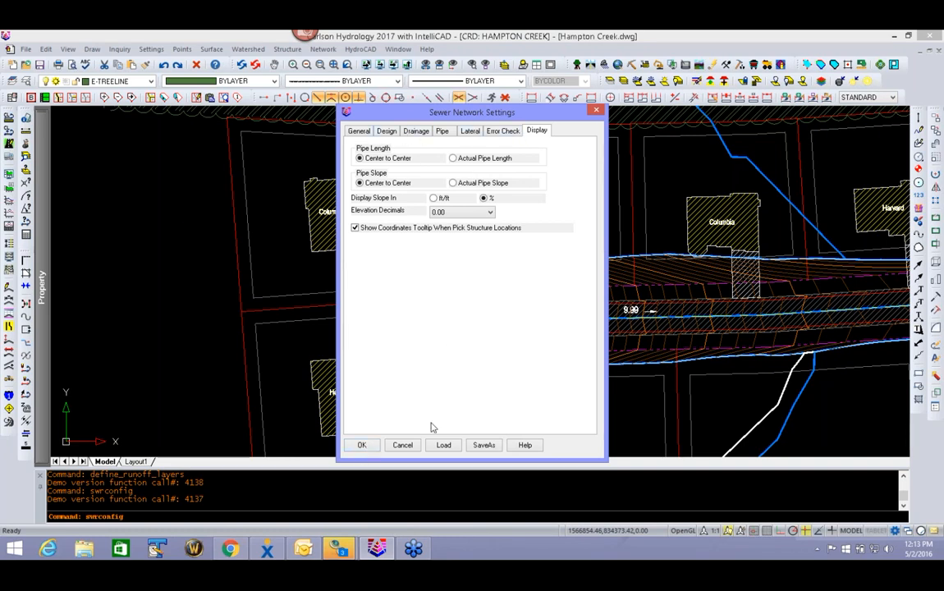
left_click(362, 446)
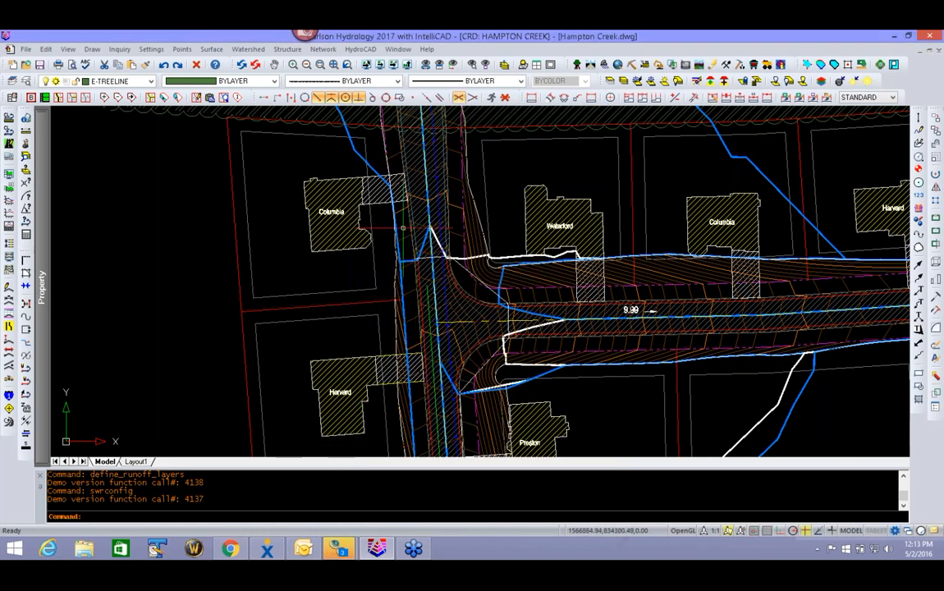
- Create a sewer structure by picking its location on the western curb line, beside the watershed boundary corner north of the road intersection
left_click(325, 50)
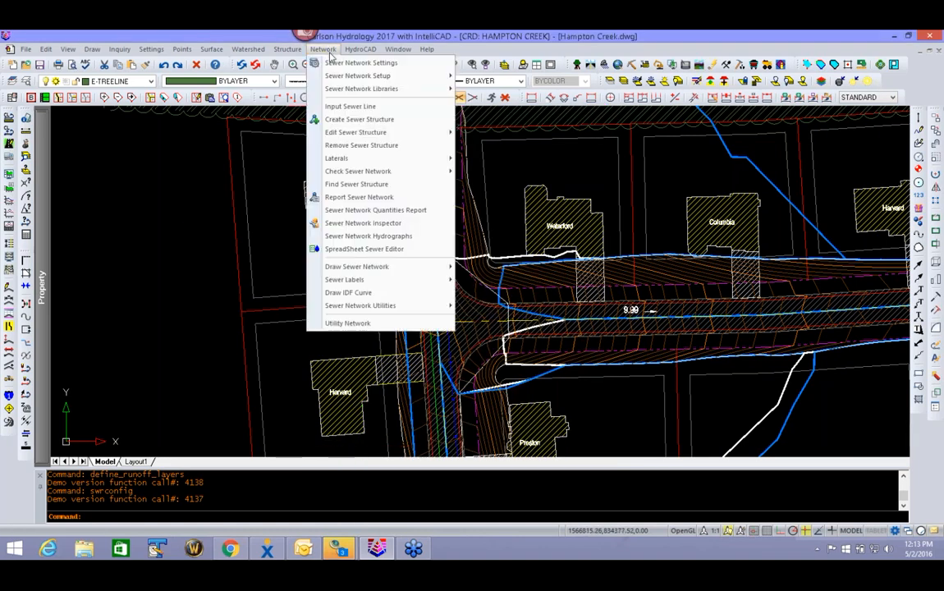
mouse_move(329, 135)
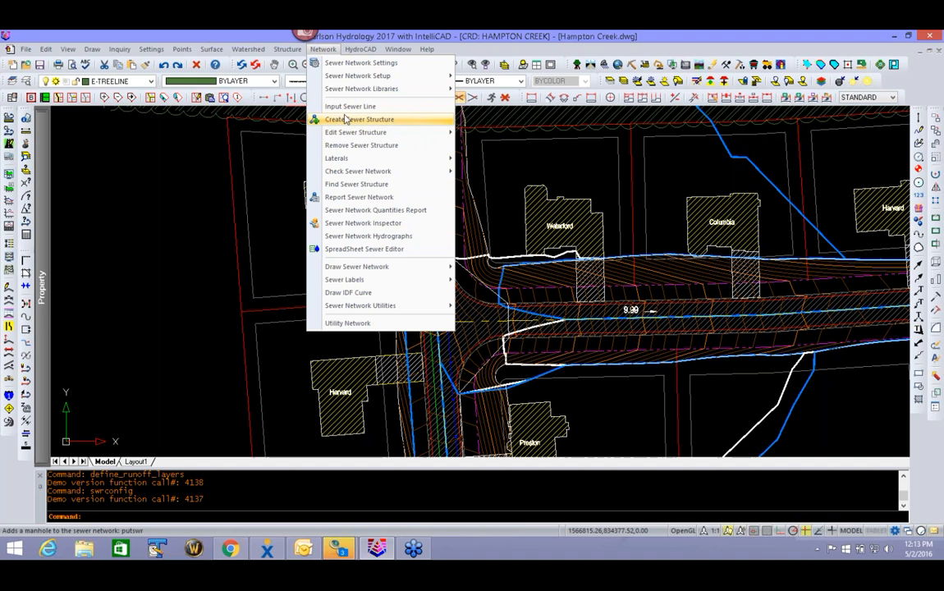
left_click(392, 120)
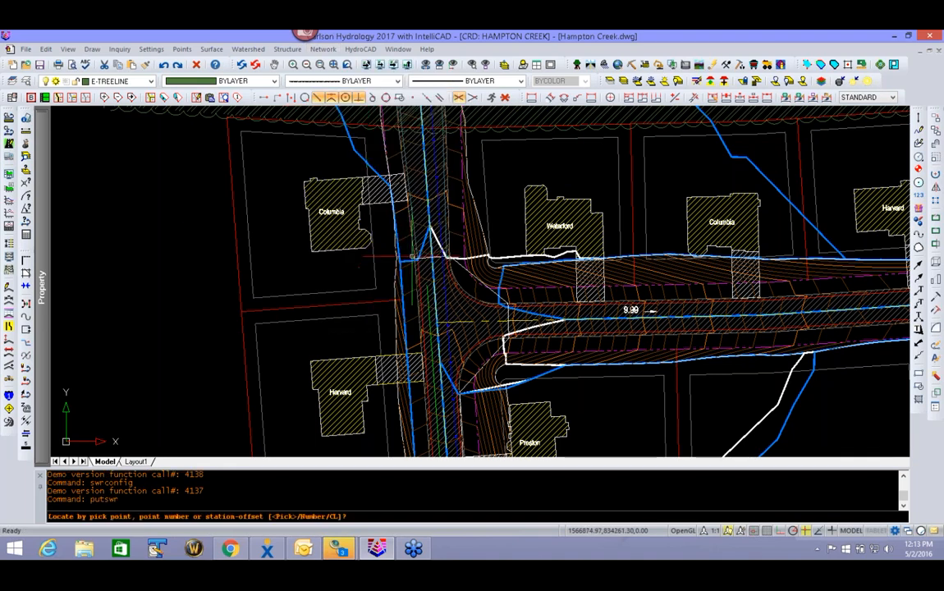
scroll(410, 256, "up", 4)
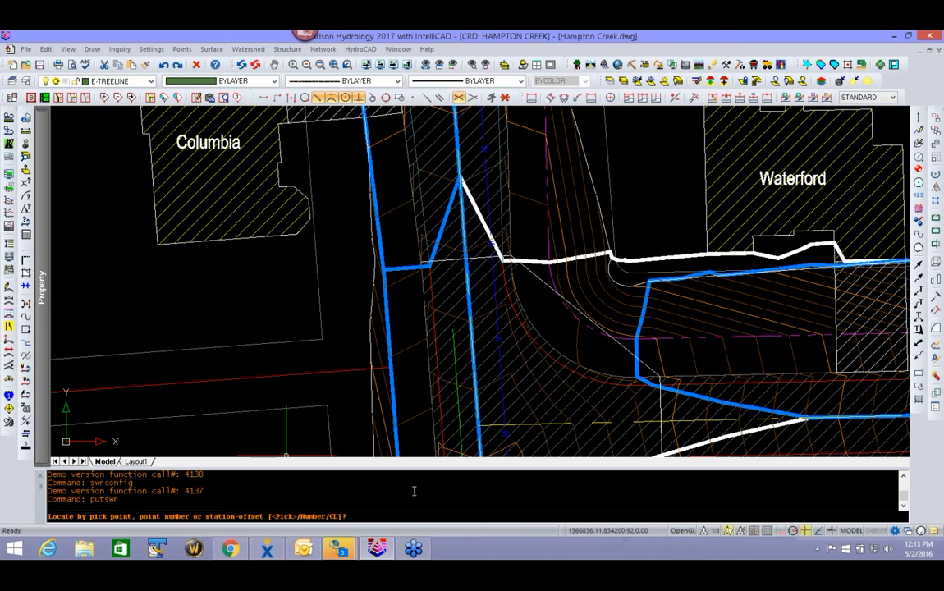
key("Return")
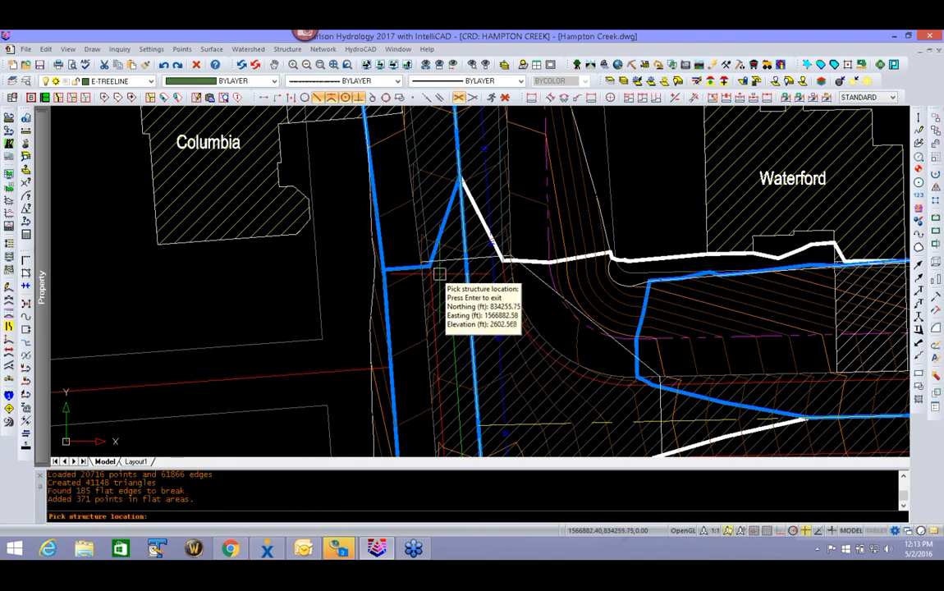
scroll(439, 271, "up", 3)
scroll(407, 245, "down", 2)
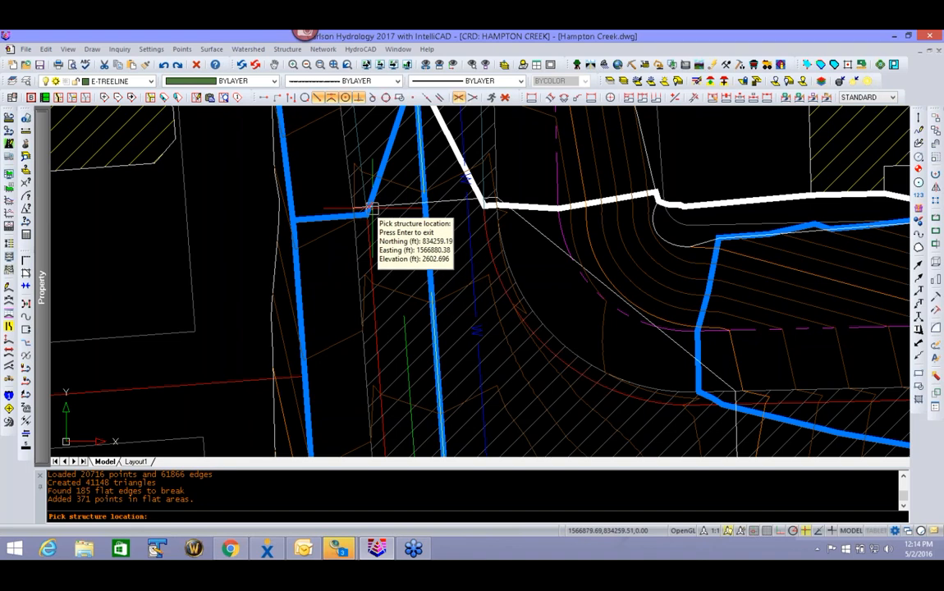
scroll(378, 206, "up", 2)
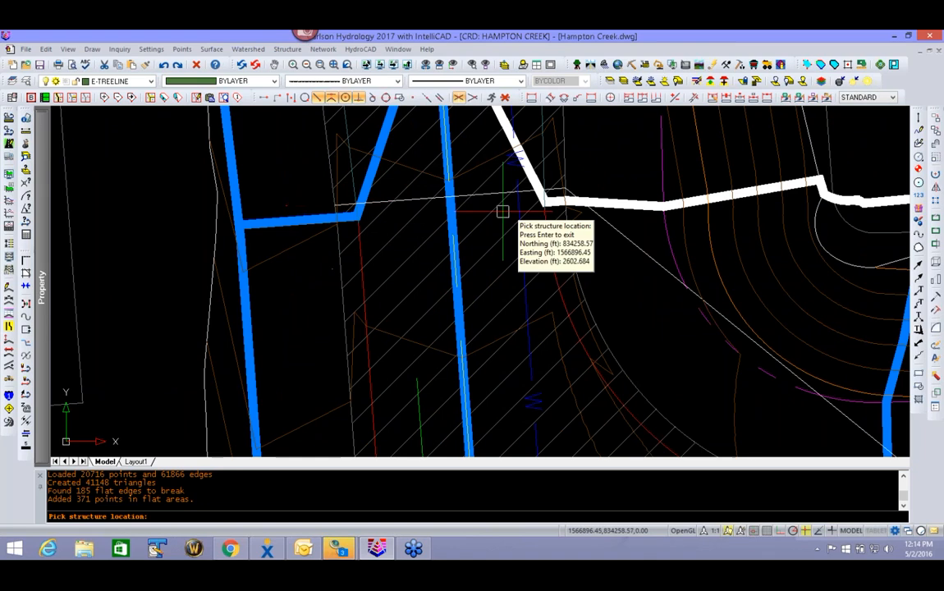
scroll(656, 345, "down", 3)
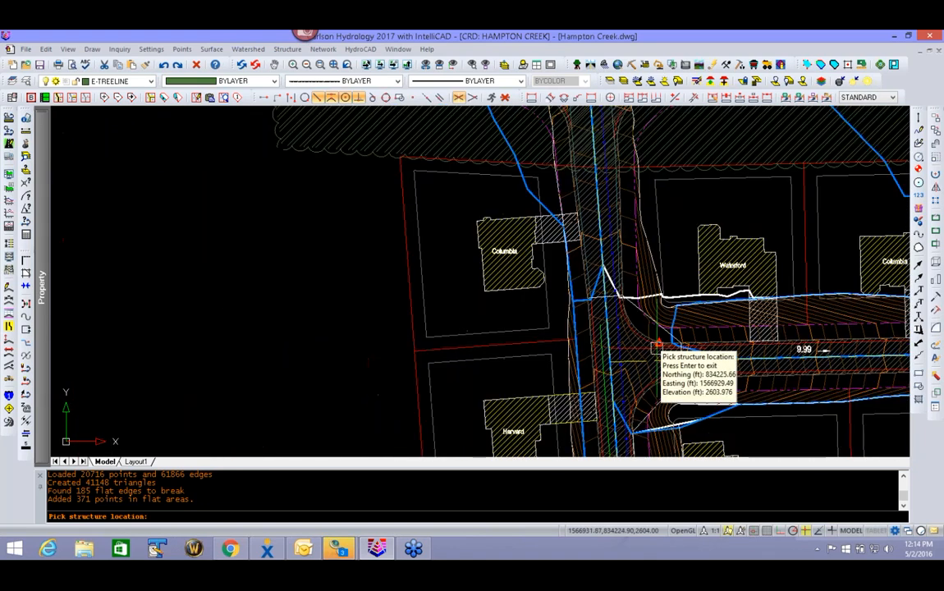
middle_click_drag(657, 347, 560, 221)
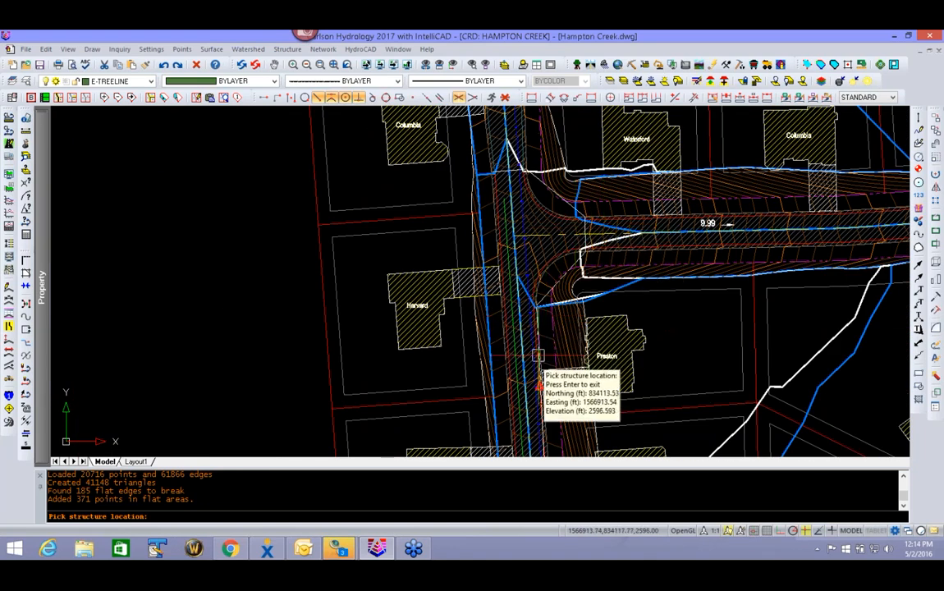
mouse_move(512, 230)
middle_mouse_down()
mouse_move(451, 370)
mouse_move(440, 342)
middle_mouse_up()
scroll(441, 341, "up", 5)
left_click(382, 270)
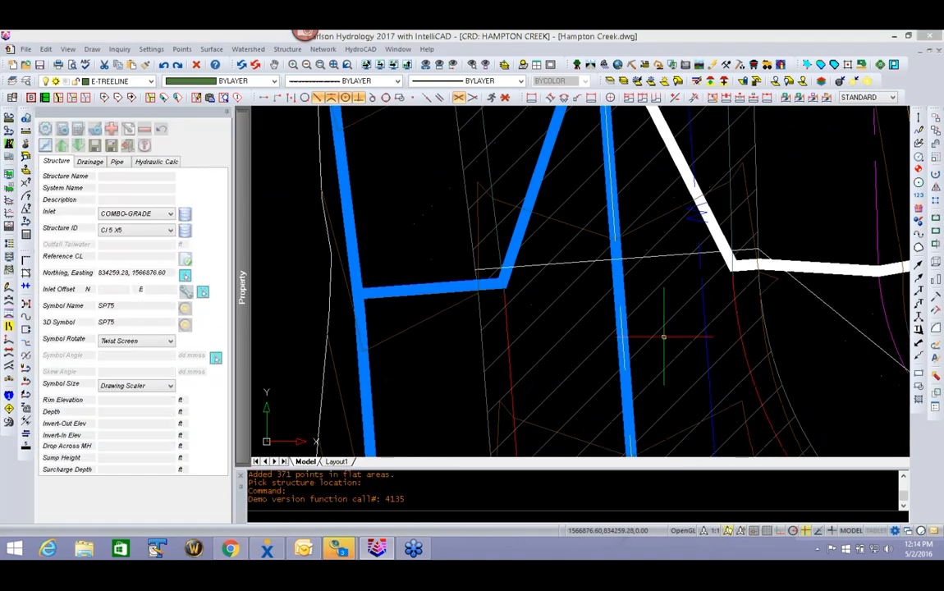
left_click(475, 269)
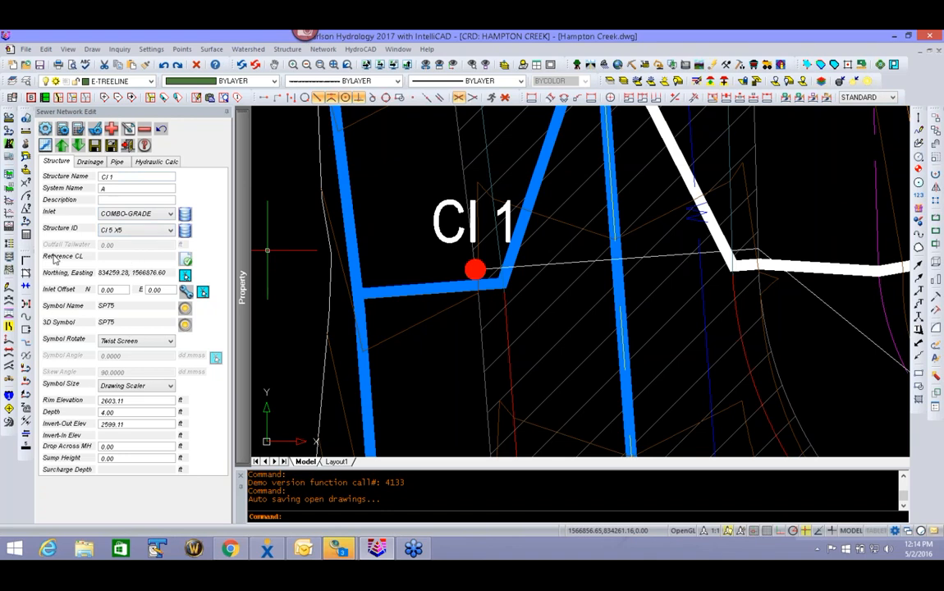
- Assign the main road's centerline polyline as the reference centerline for inlet CI 1
left_click(186, 259)
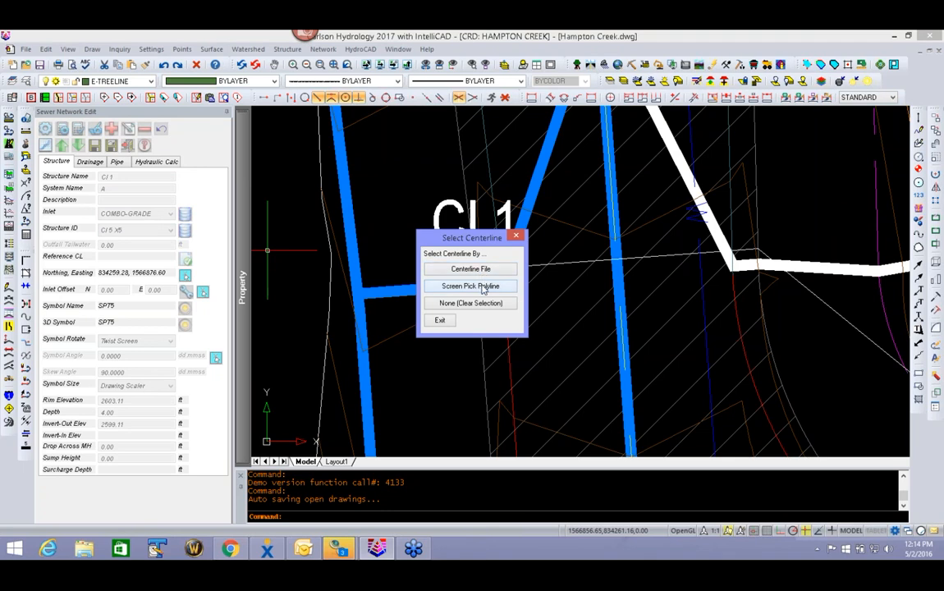
left_click(483, 286)
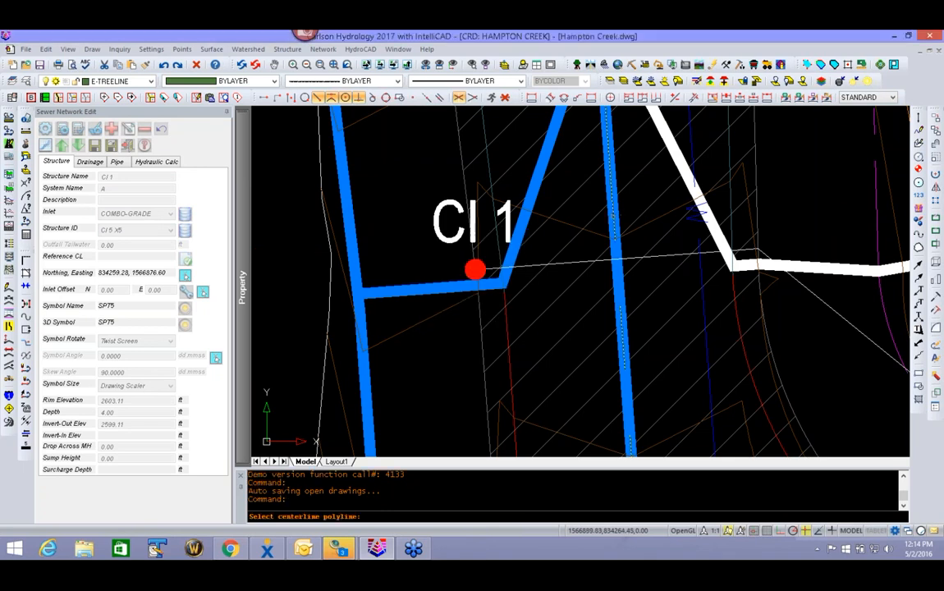
left_click(480, 286)
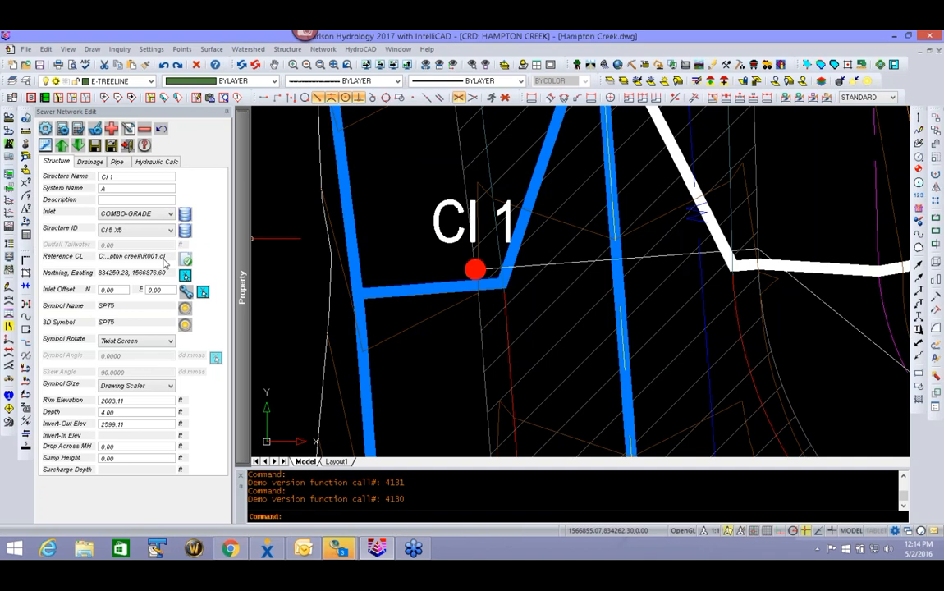
- Change inlet CI 1's plan symbol to INLET_E_Grade_NCDOT from the Inlets & Manholes category
left_click(188, 311)
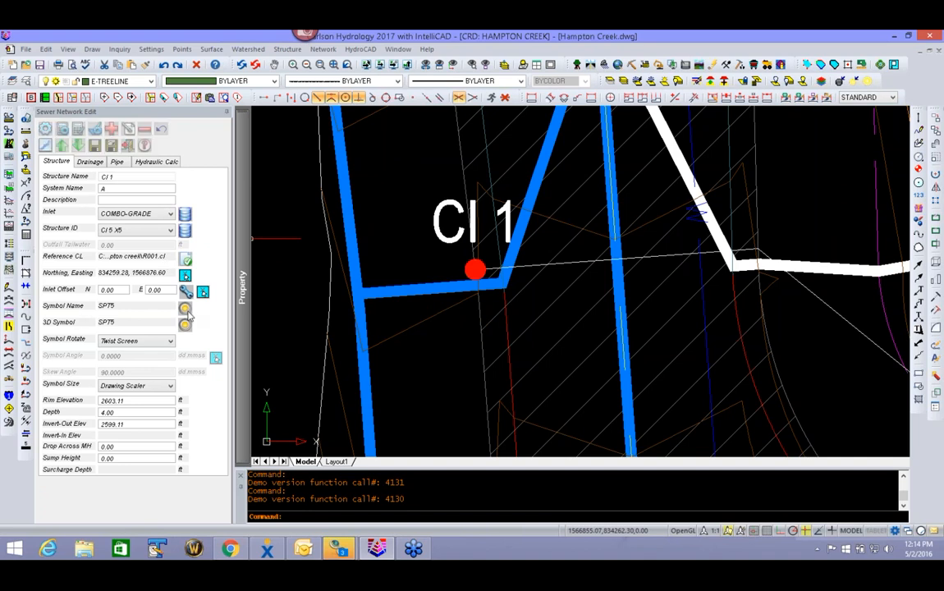
scroll(600, 203, "down", 1)
left_click_drag(601, 203, 618, 414)
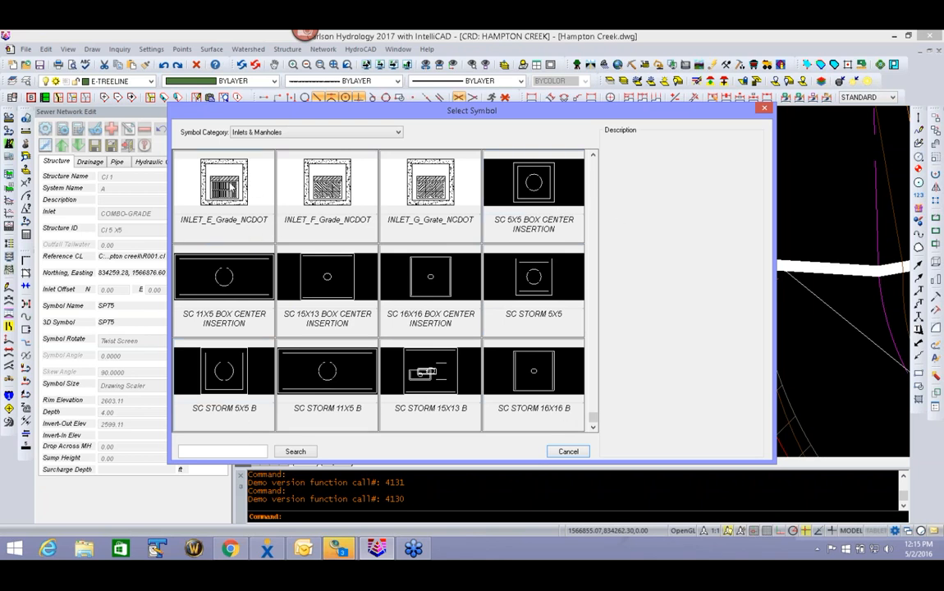
double_click(233, 188)
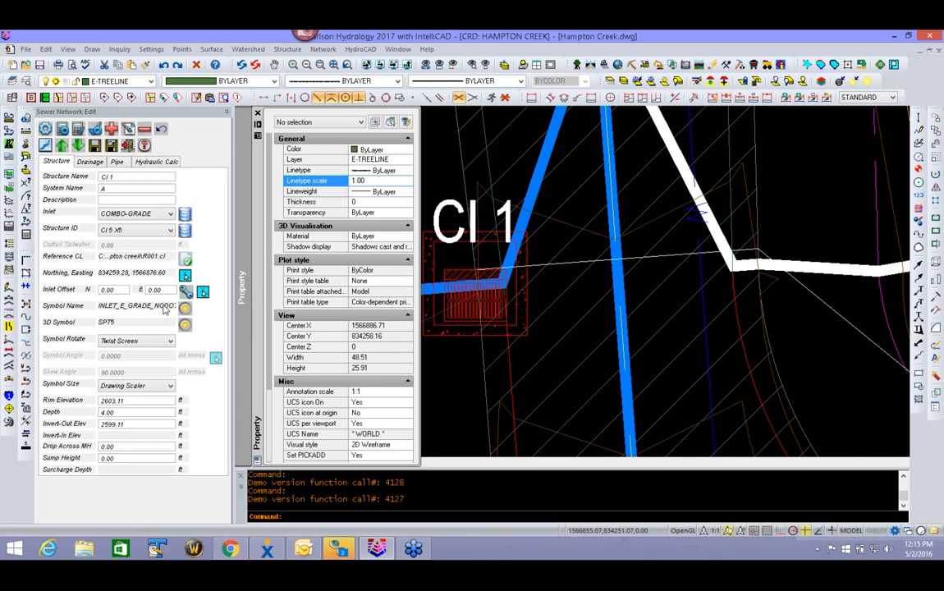
- Rotate inlet CI 1's symbol Parallel to CL Down, set its size to Unit Symbol, and check its fit against the curb
left_click(139, 340)
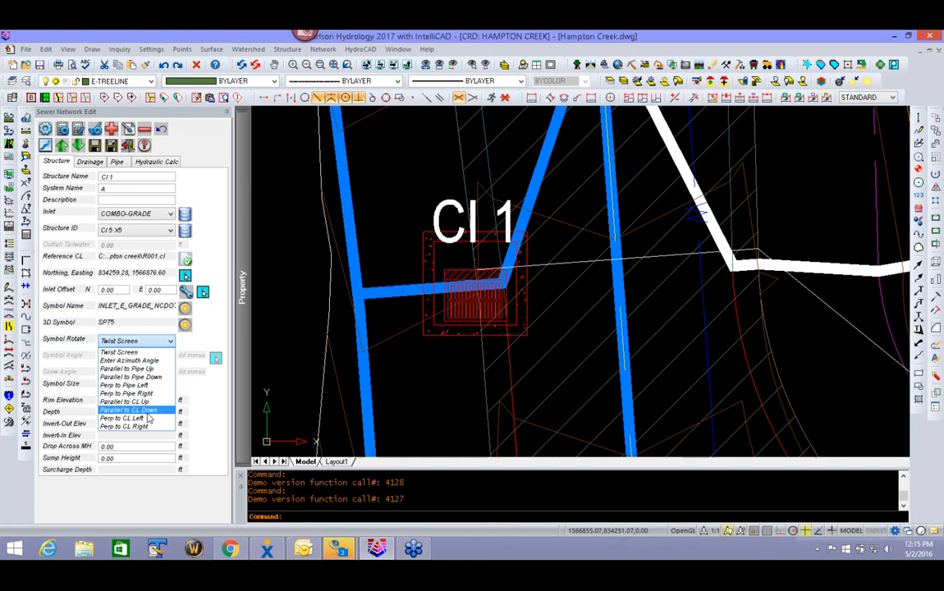
left_click(155, 412)
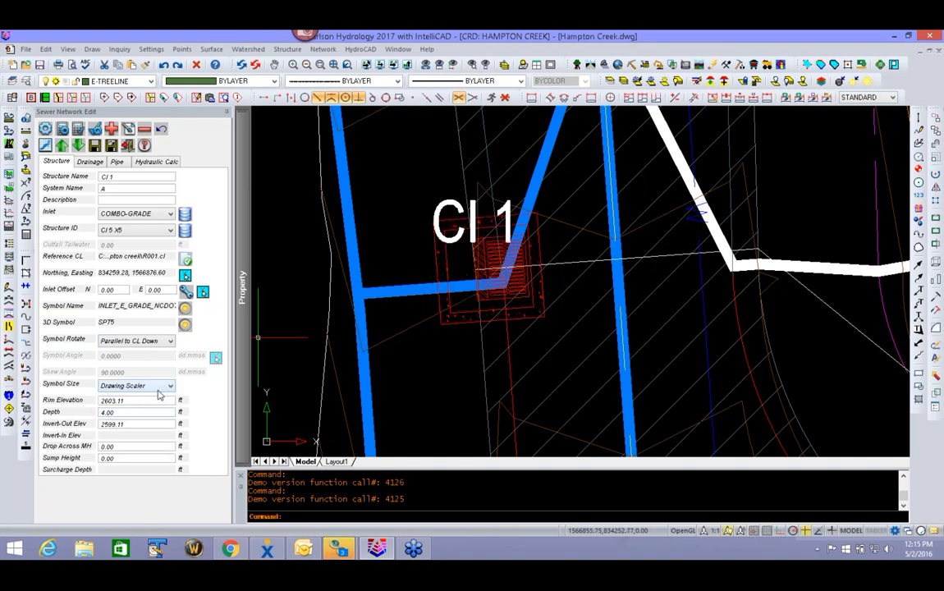
left_click(128, 386)
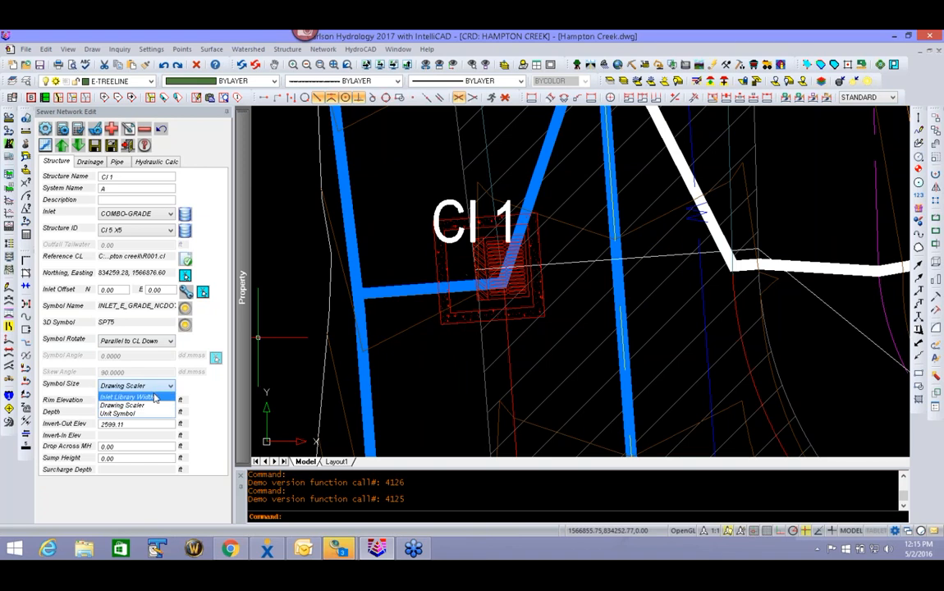
left_click(152, 413)
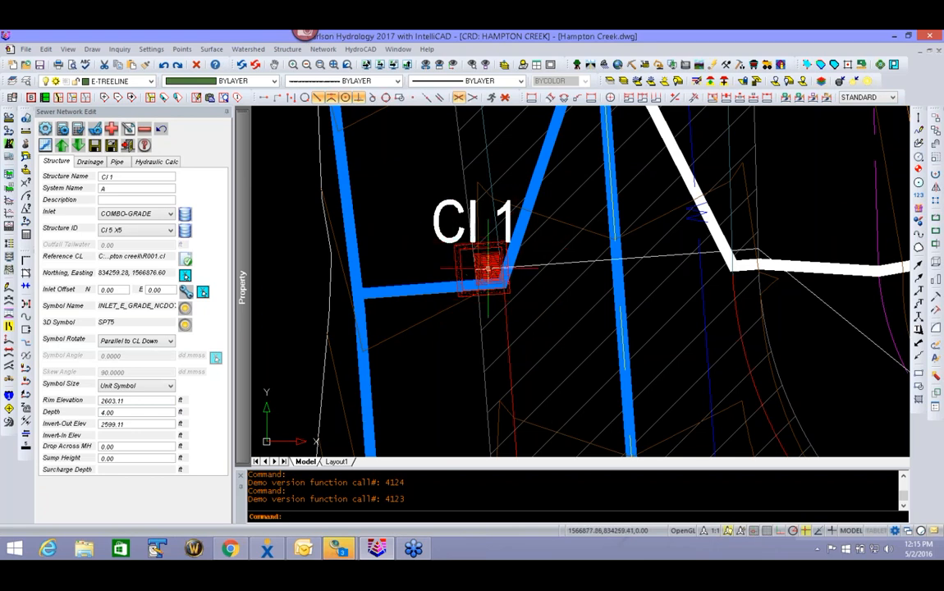
scroll(487, 275, "up", 3)
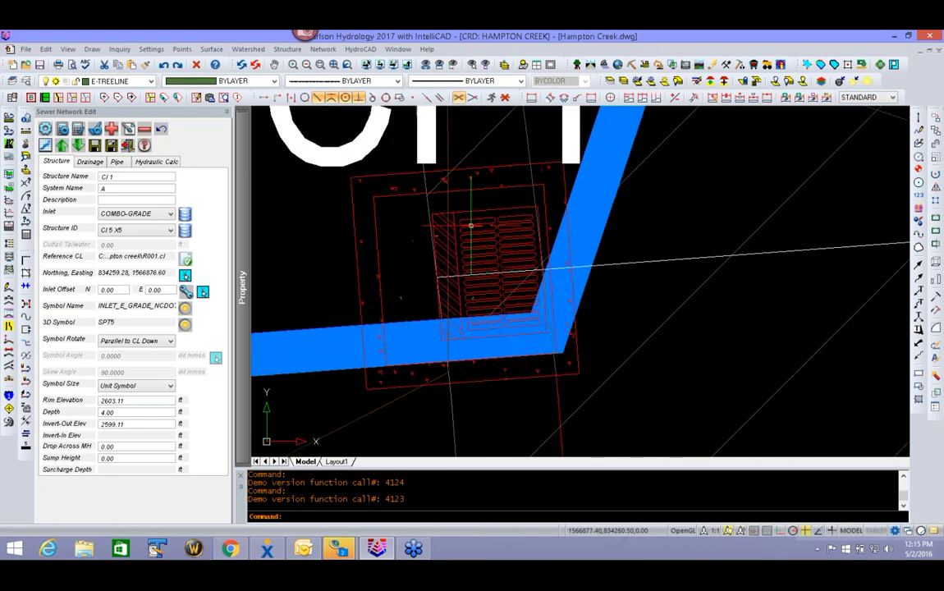
scroll(457, 316, "down", 3)
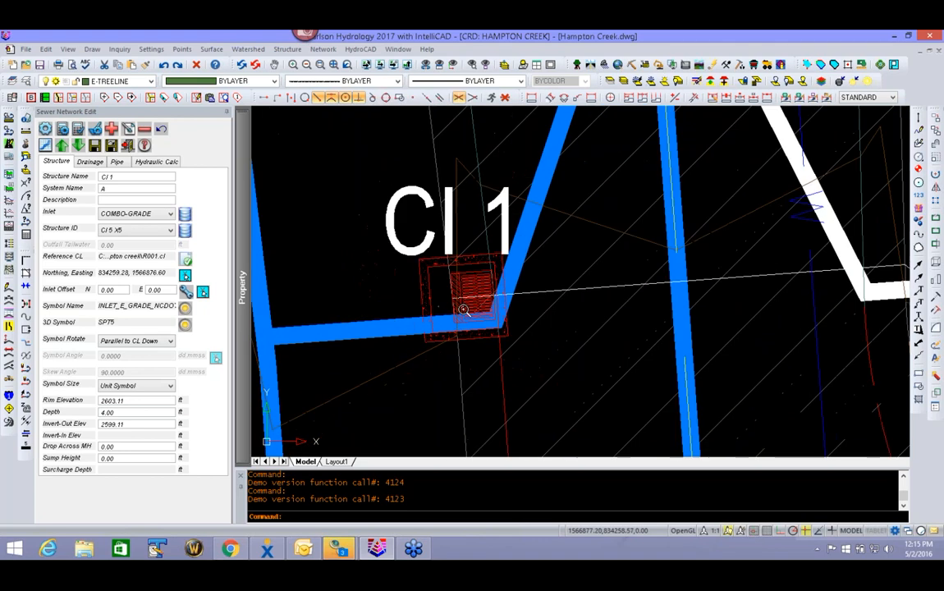
middle_click_drag(459, 322, 441, 322)
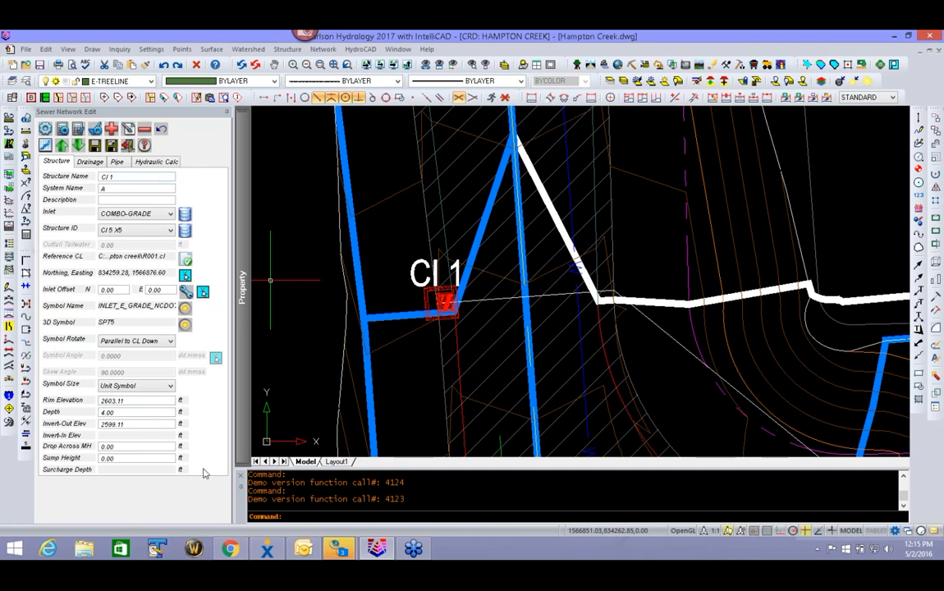
- Set inlet CI 1's depth to 5.5 ft and its invert-out elevation to 2597.60 ft
double_click(141, 402)
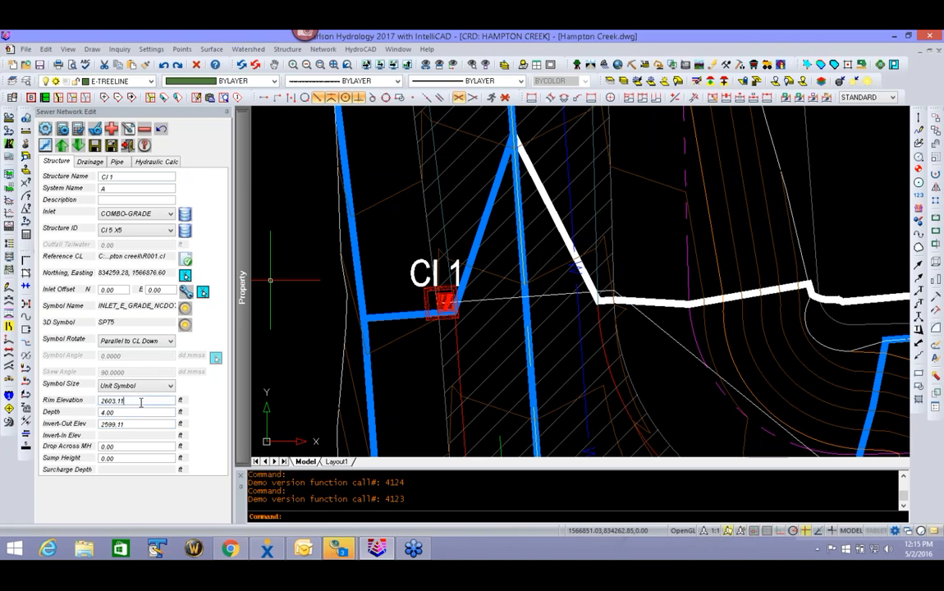
double_click(123, 412)
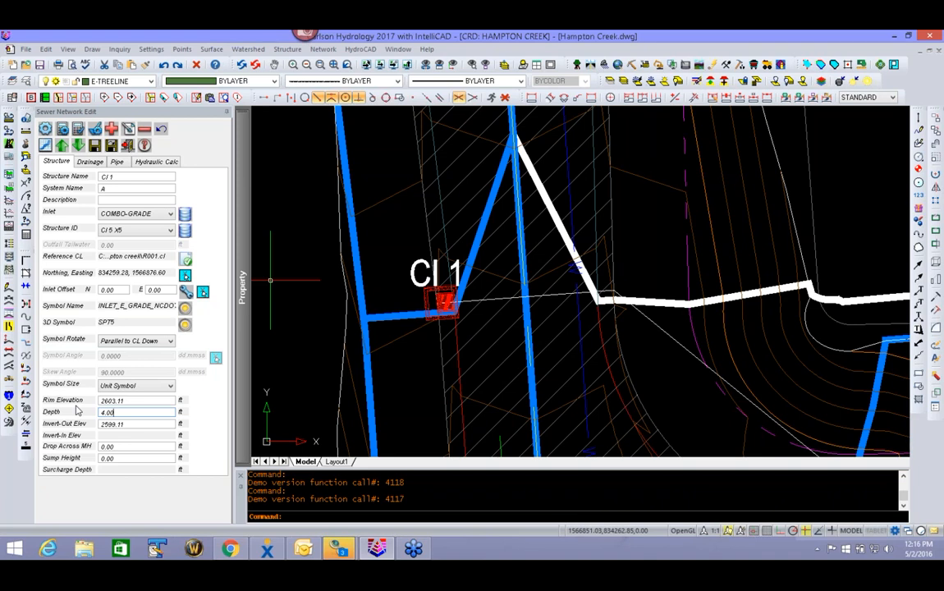
key("BackSpace")
key("BackSpace")
key("BackSpace")
key("BackSpace")
type("5")
key("Return")
left_click_drag(128, 425, 123, 433)
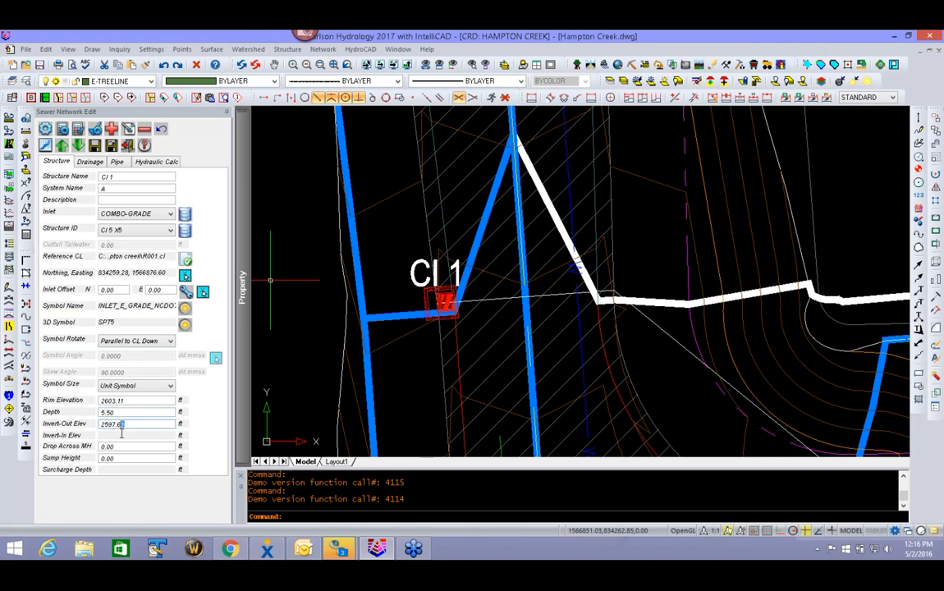
type("0")
key("Return")
- Calculate the drainage area flowing to inlet CI 1 and set its time to inlet to 5 minutes
left_click(90, 162)
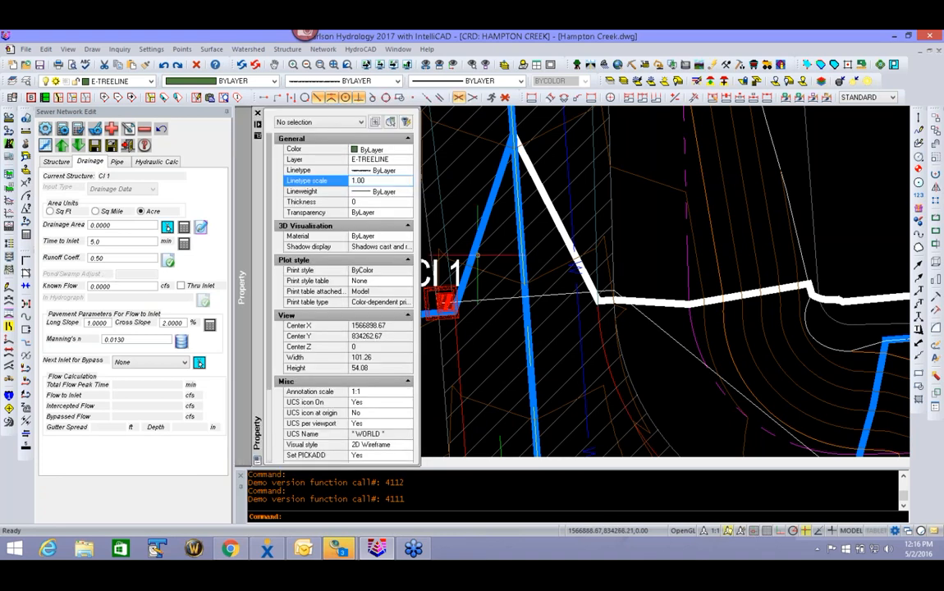
scroll(685, 307, "down", 4)
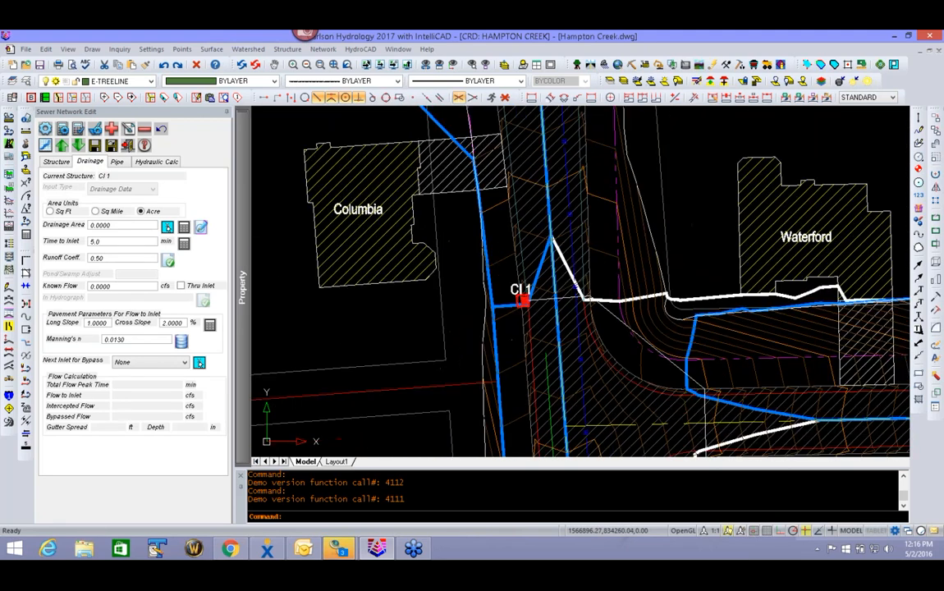
mouse_move(602, 376)
middle_mouse_down()
mouse_move(594, 333)
mouse_move(570, 364)
middle_mouse_up()
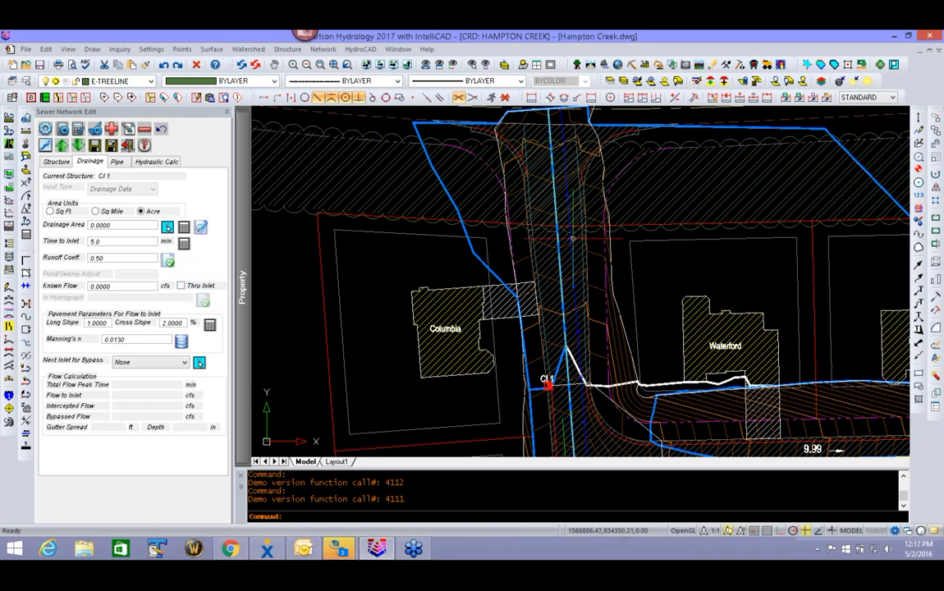
left_click(472, 233)
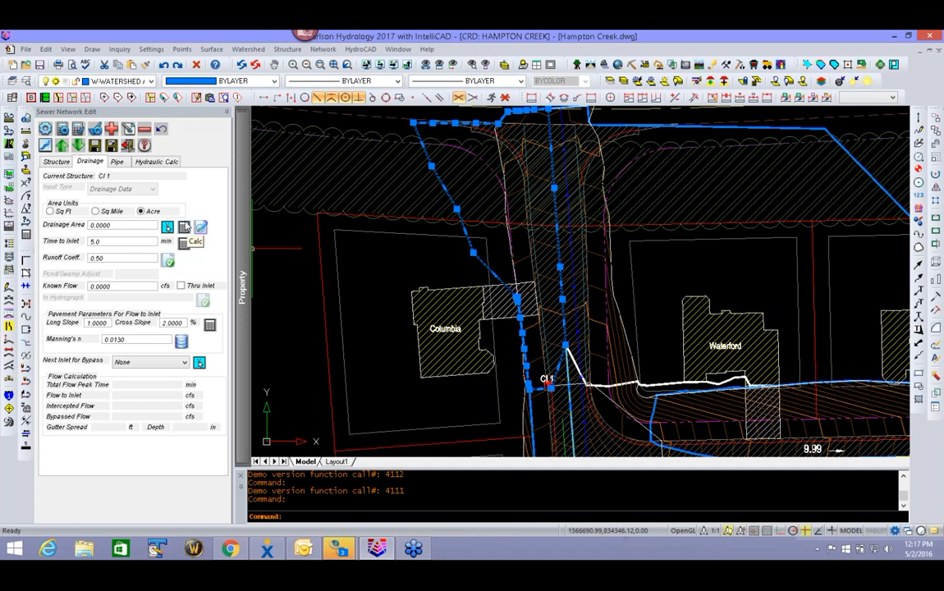
left_click(184, 230)
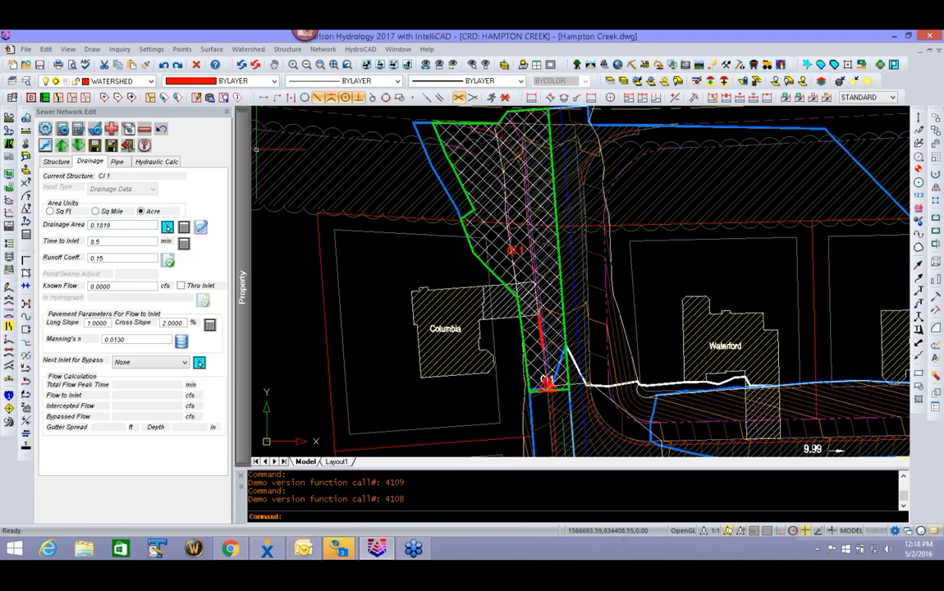
left_click(105, 241)
type("5")
- Review the runoff areas assigned to inlet CI 1 and the ground covers and runoff coefficients defined for the watershed layers
left_click(167, 229)
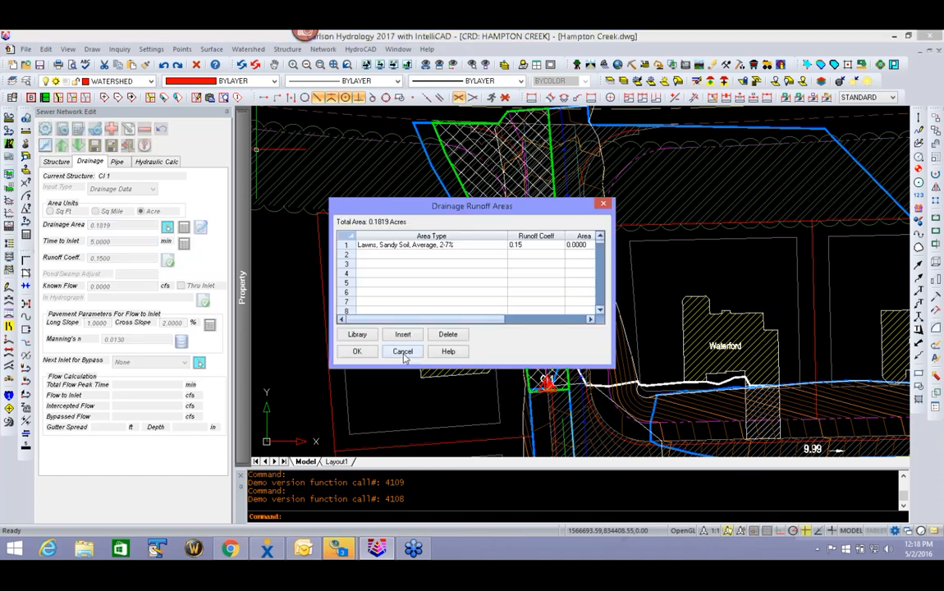
left_click(402, 352)
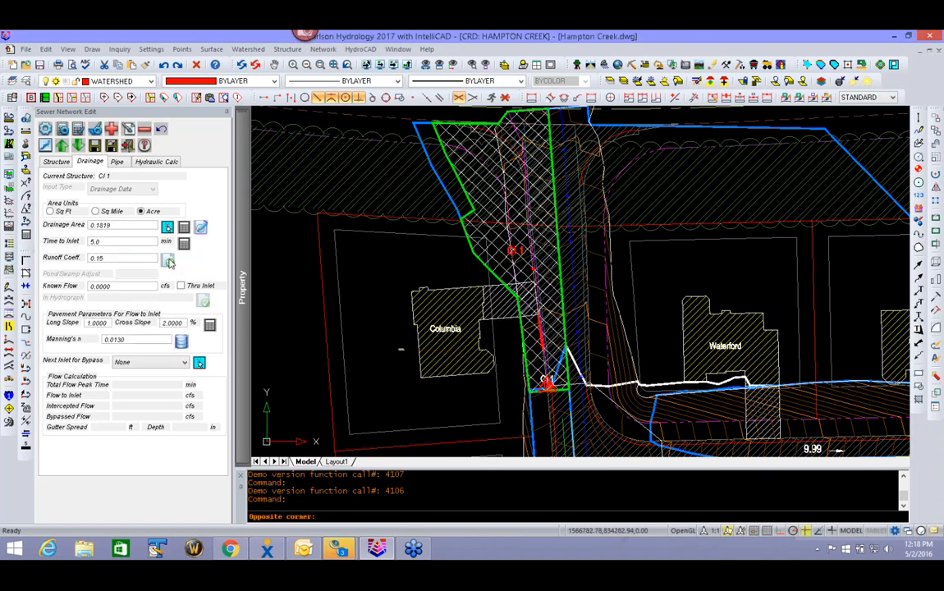
left_click(249, 50)
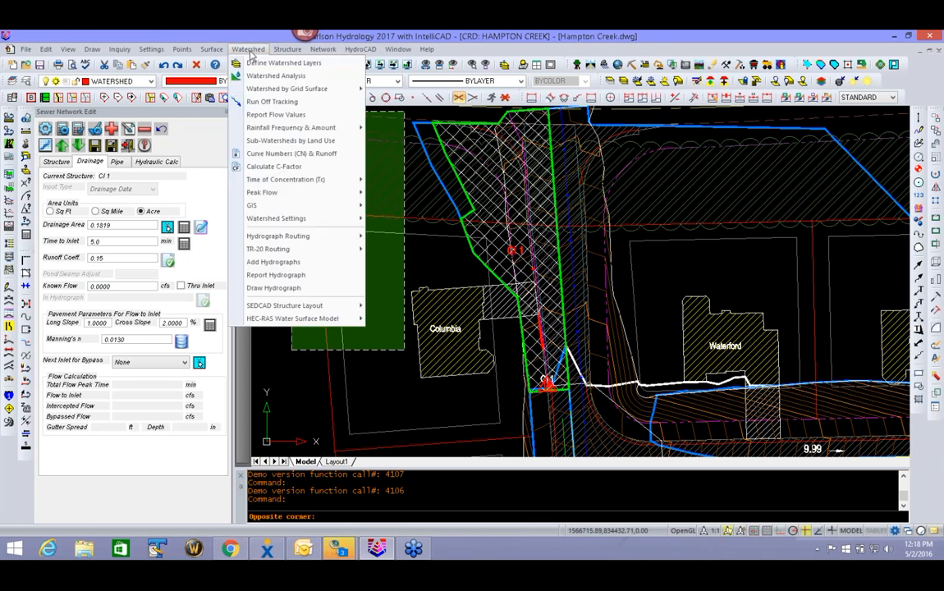
left_click(246, 62)
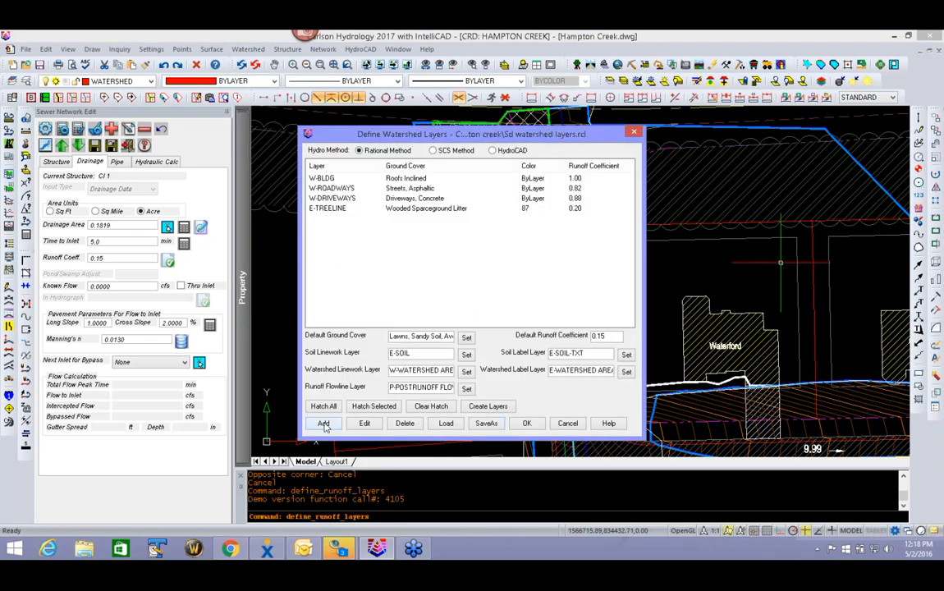
left_click(527, 422)
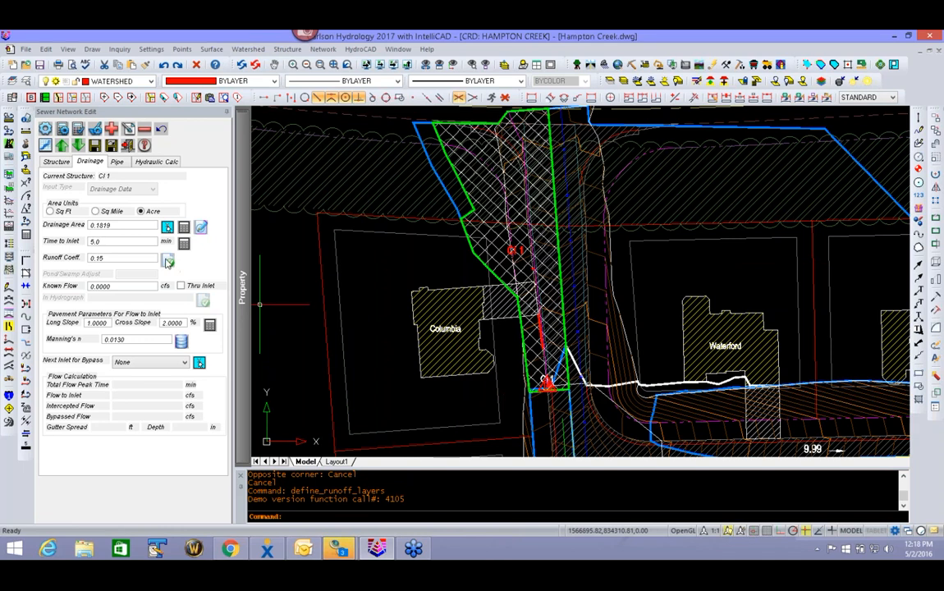
- Recalculate CI 1's drainage area and runoff coefficient from its closed watershed perimeter polyline, and check the breakdown by ground cover
left_click(169, 228)
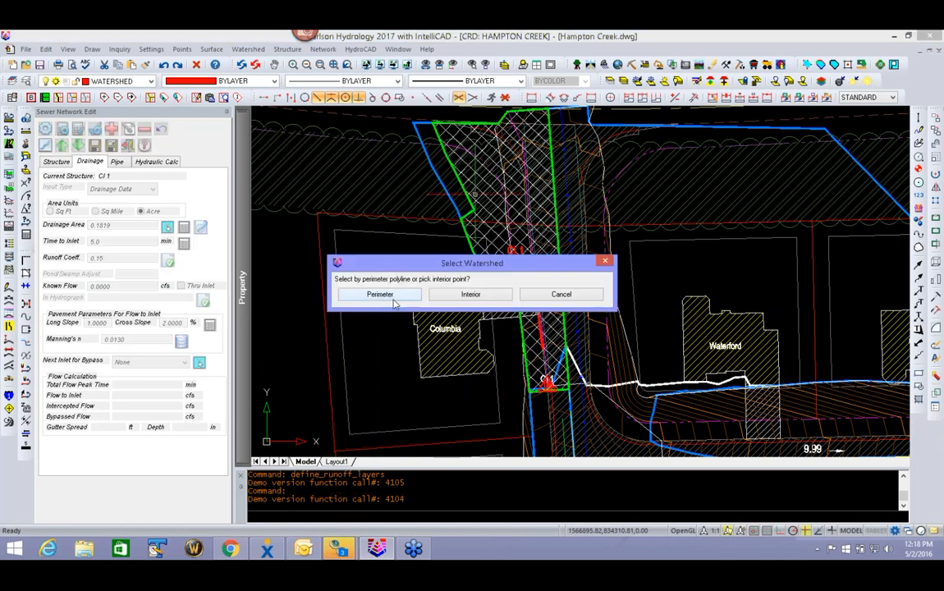
left_click(382, 296)
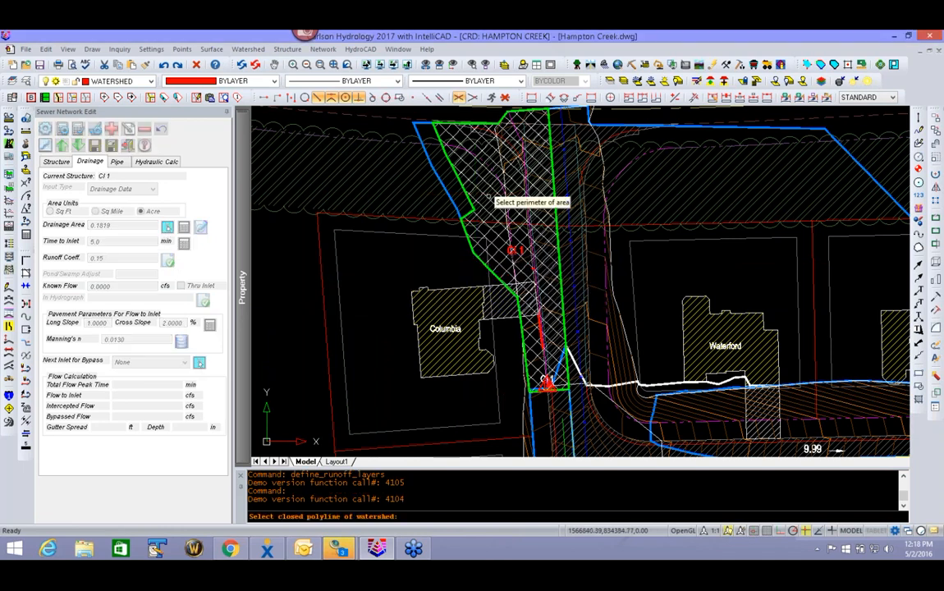
left_click(416, 126)
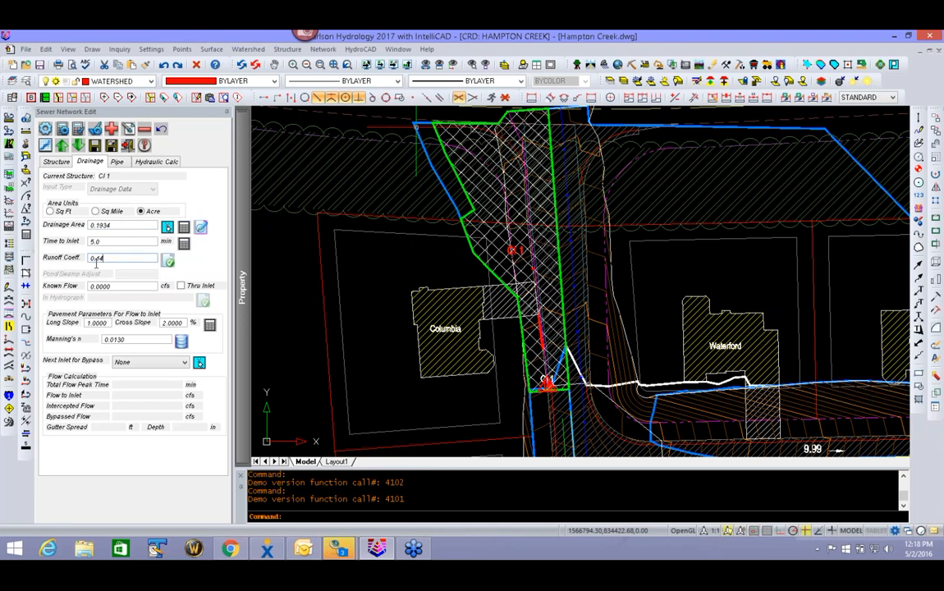
left_click(169, 262)
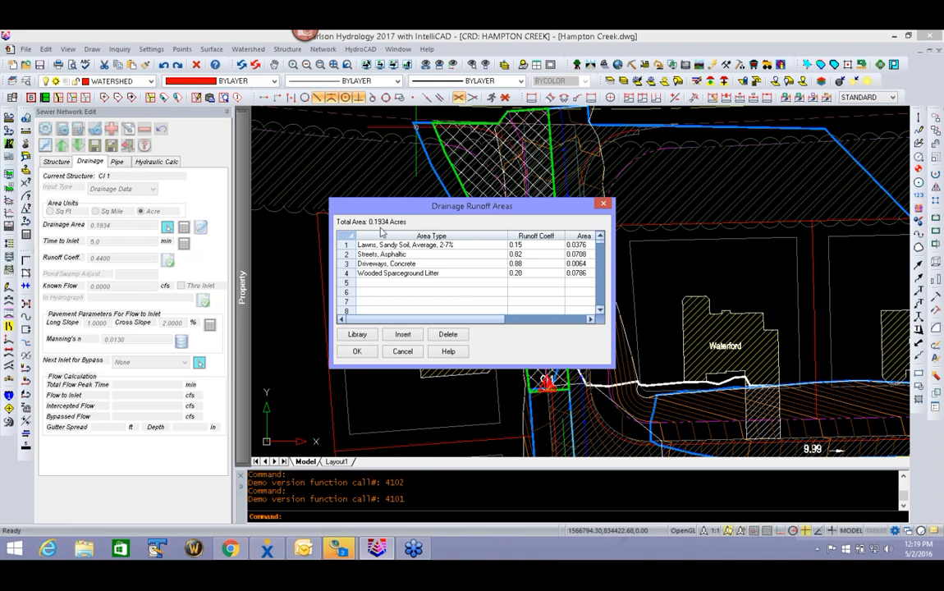
left_click(402, 352)
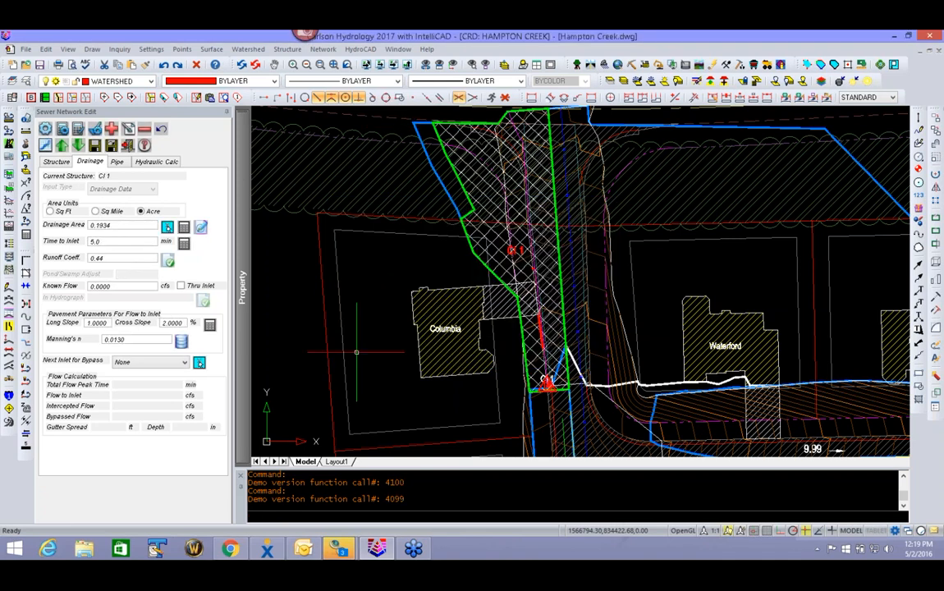
- Calculate the longitudinal pavement slope for the flow to inlet CI 1, keeping its runoff coefficient and known flow
left_click_drag(108, 258, 55, 280)
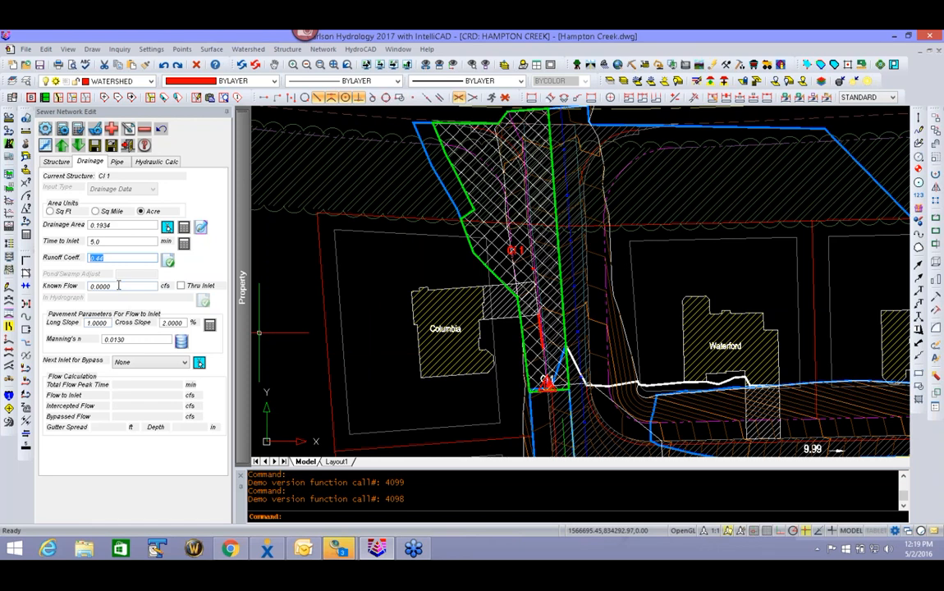
key("Tab")
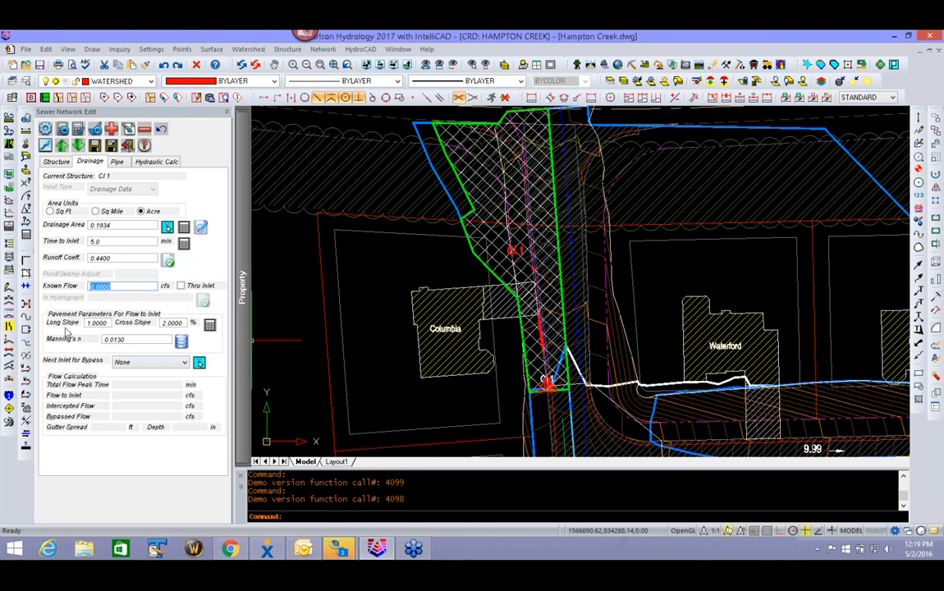
left_click(210, 325)
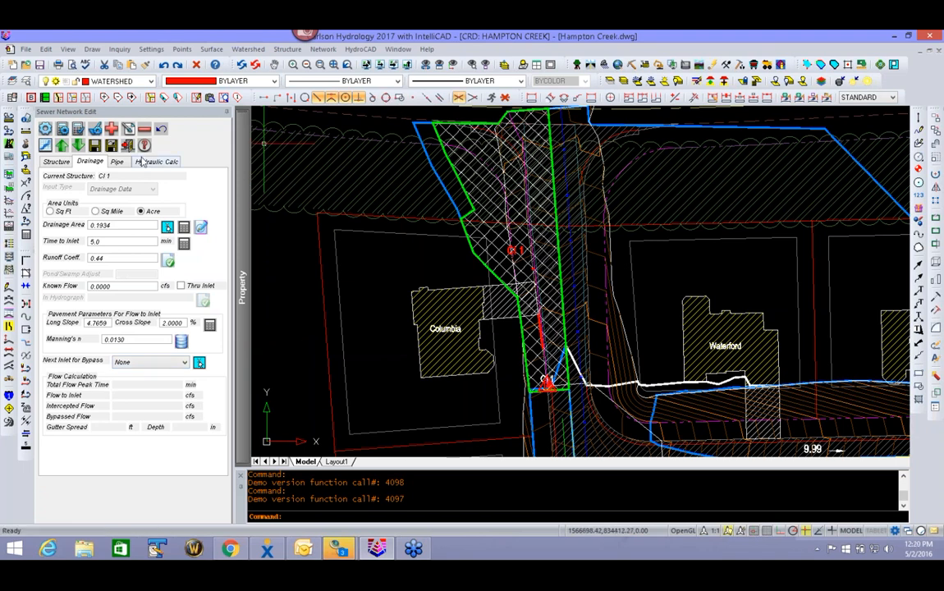
- Add a new inlet at the line endpoint on the opposite curb from CI 1 and auto-connect it to CI 1
scroll(525, 326, "up", 5)
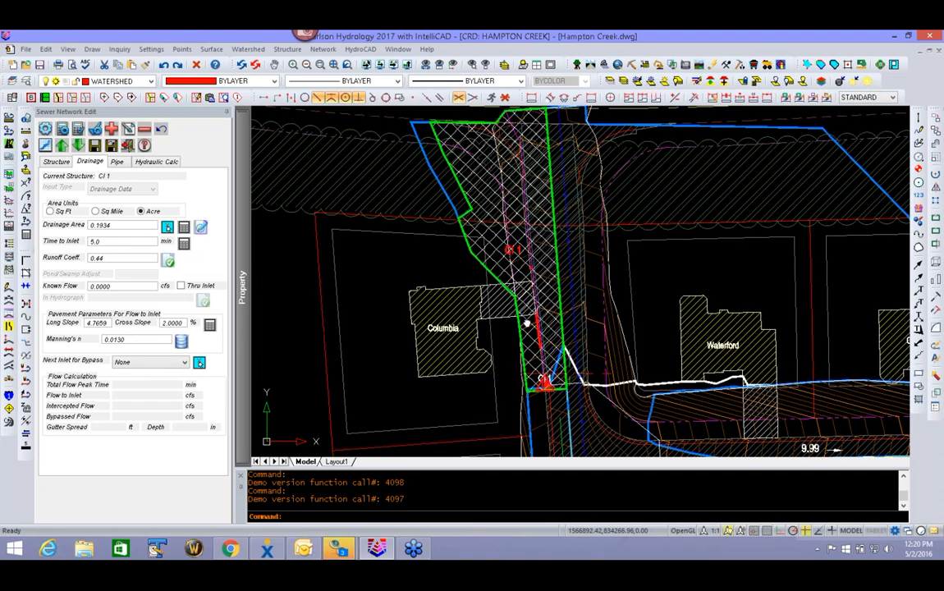
middle_click_drag(472, 279, 562, 299)
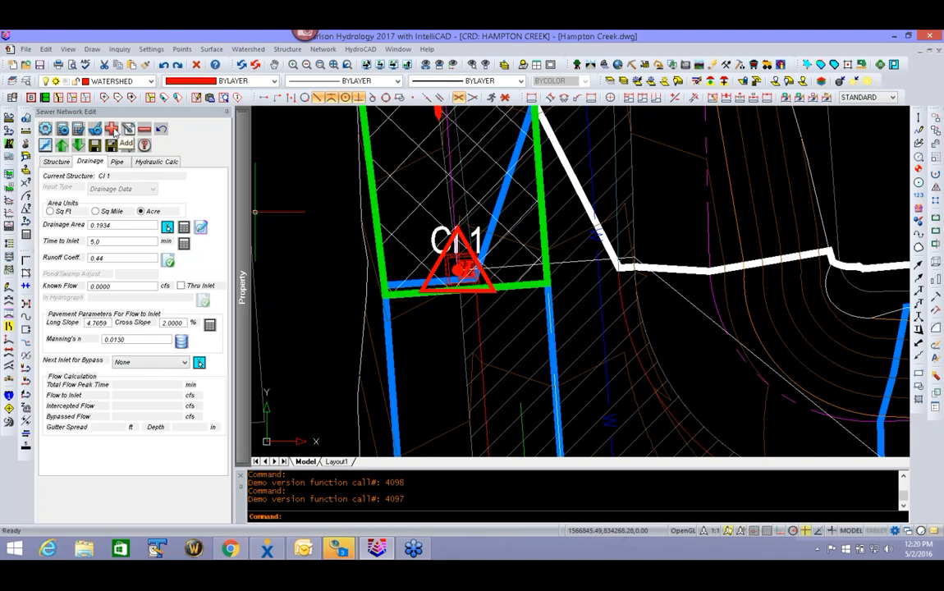
left_click(112, 132)
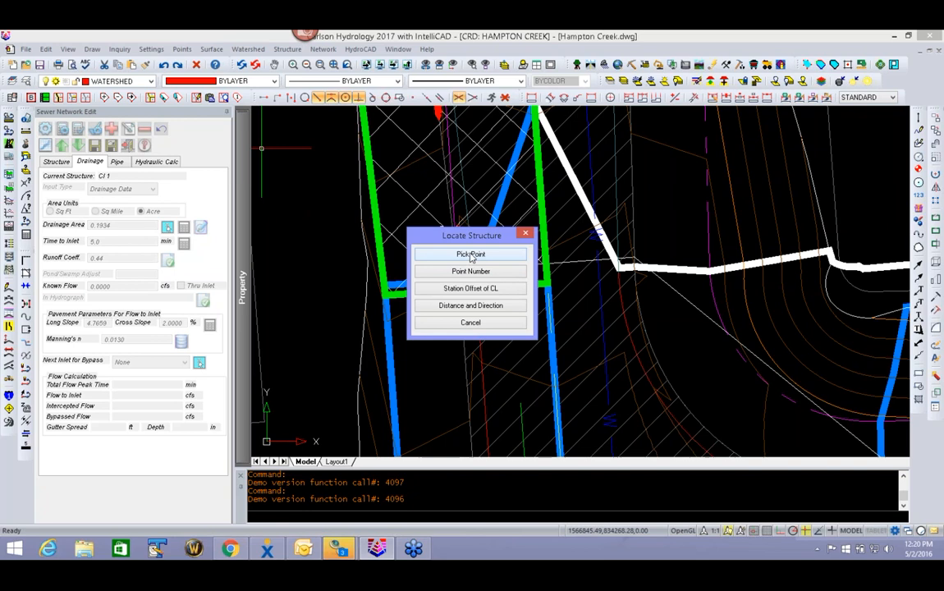
left_click(471, 254)
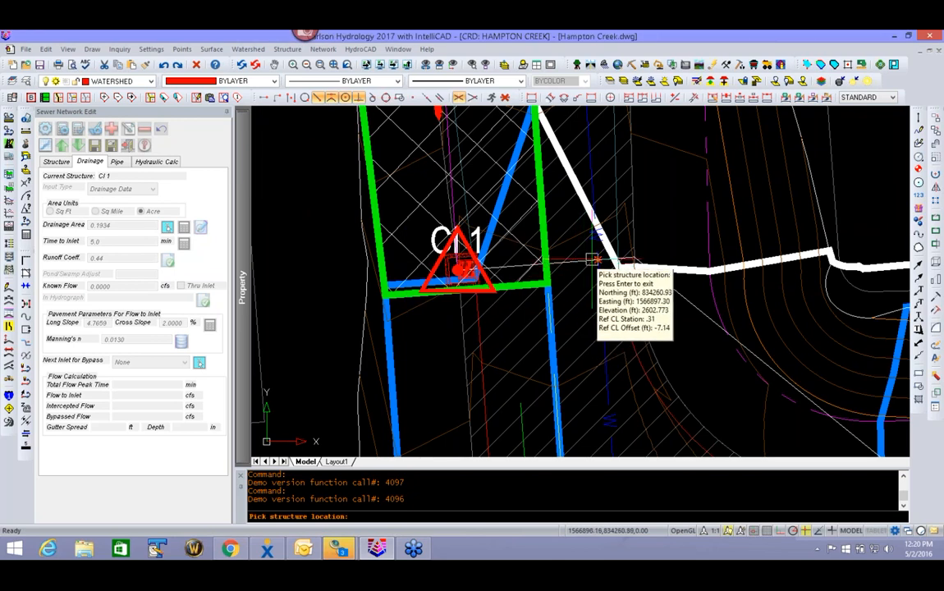
scroll(640, 275, "up", 2)
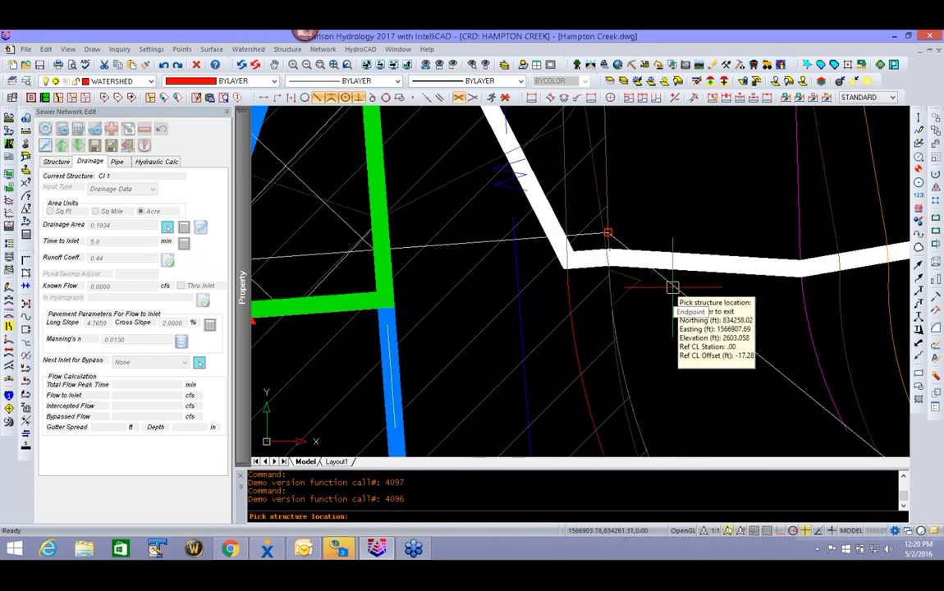
left_click(673, 287)
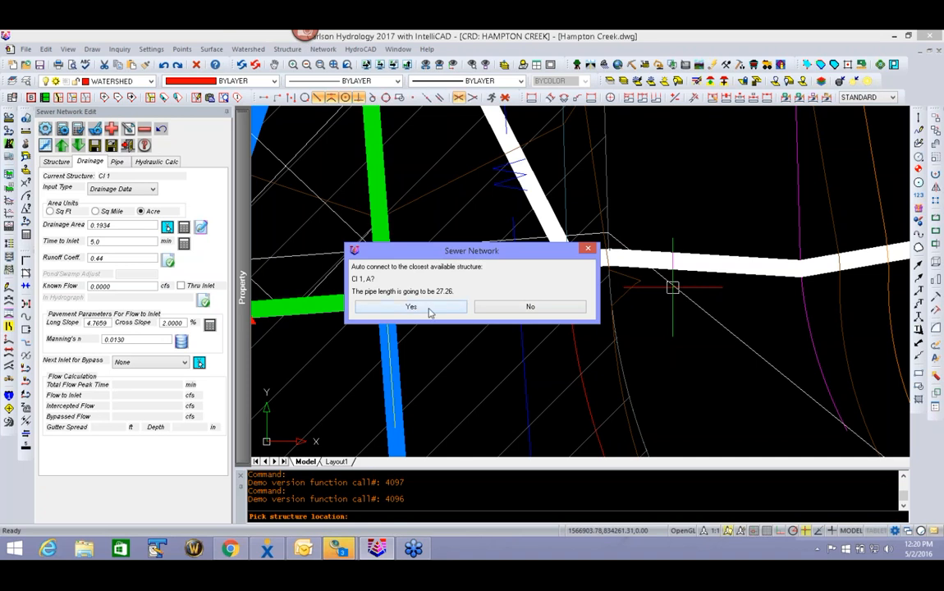
left_click(430, 310)
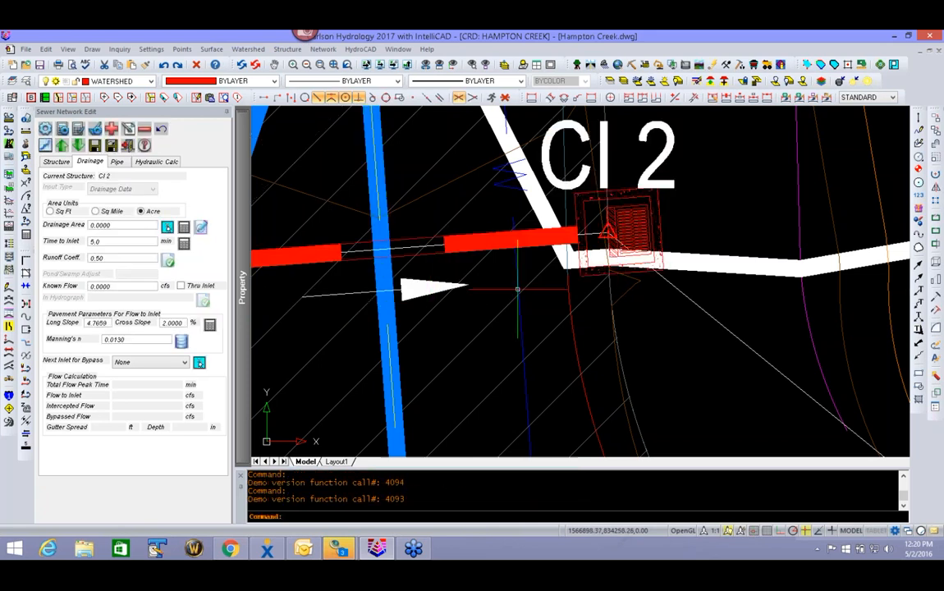
- Check inlet CI 2's symbol against the curb and set its rotation to Parallel to CL Up
scroll(518, 288, "down", 4)
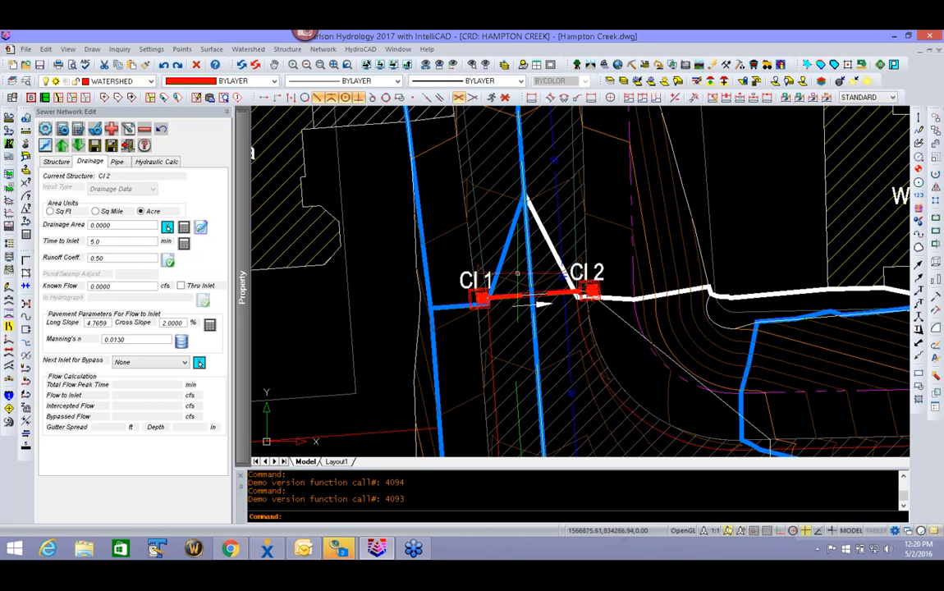
left_click(56, 162)
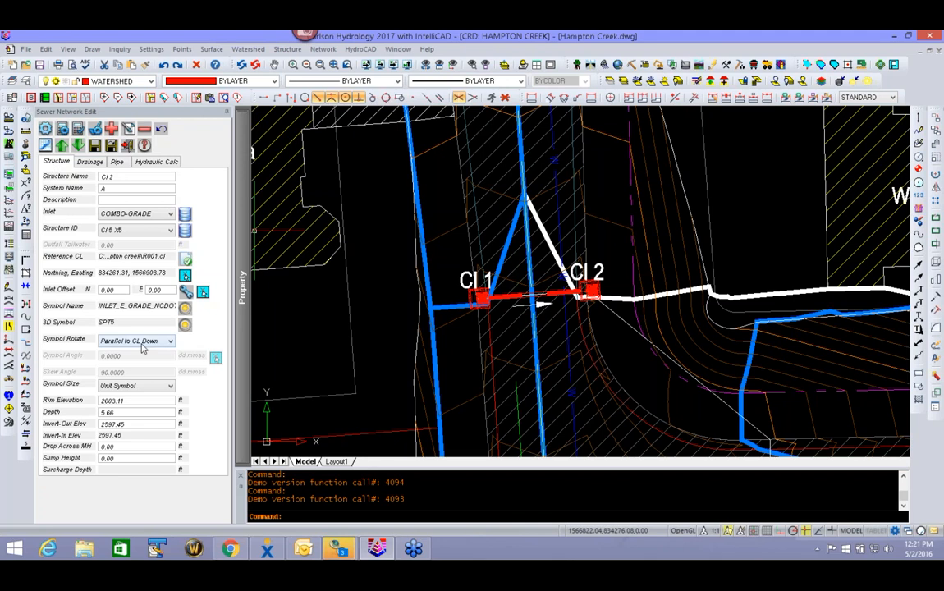
scroll(585, 293, "up", 5)
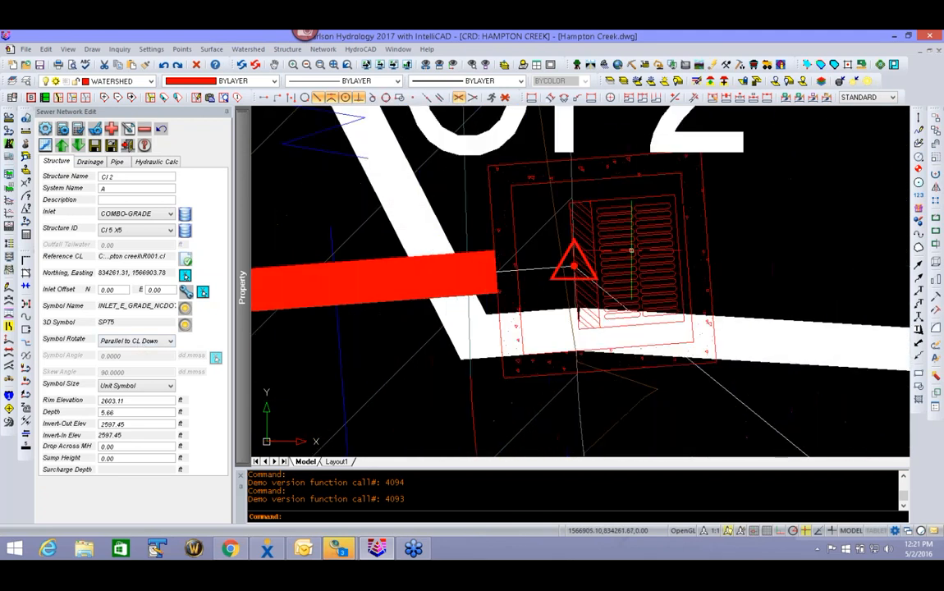
scroll(640, 223, "down", 5)
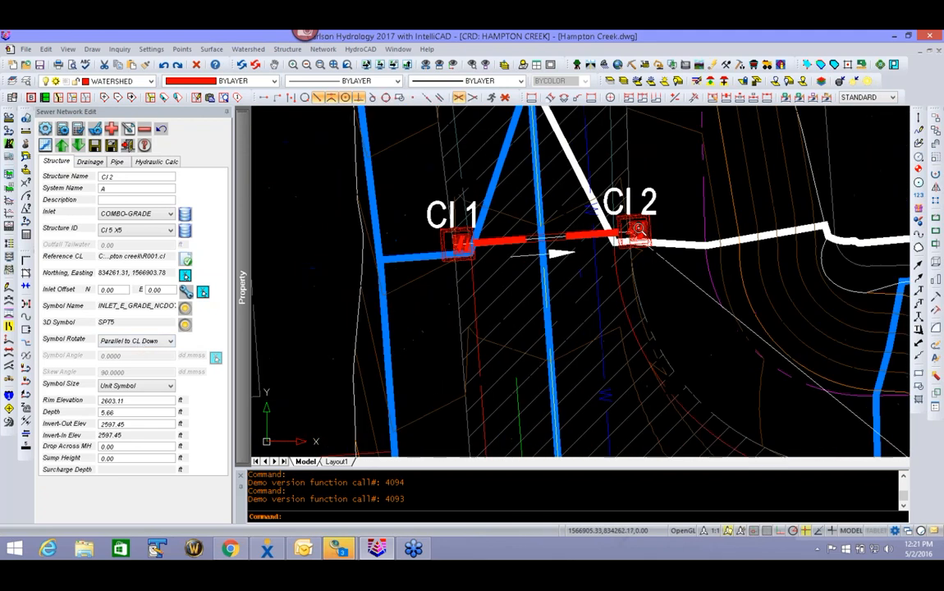
left_click(130, 343)
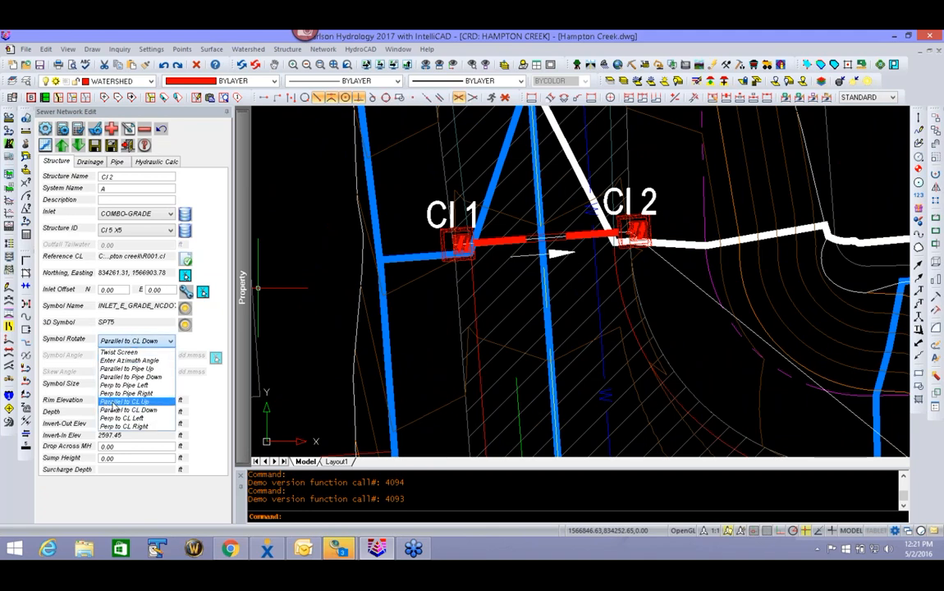
left_click(108, 403)
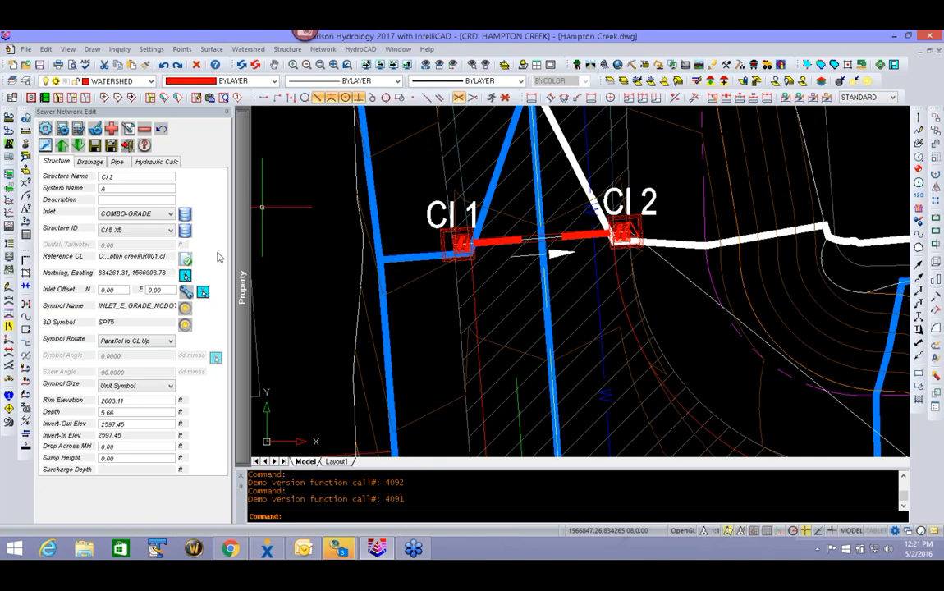
scroll(476, 360, "down", 5)
middle_click_drag(477, 360, 589, 421)
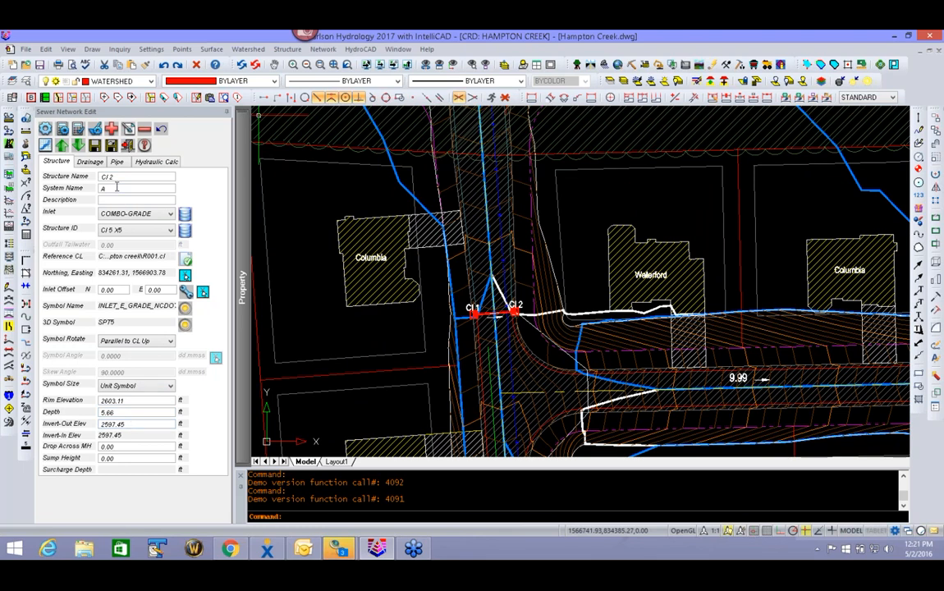
- Set the pipe from CI 1 to CI 2 to RCP III material and 15 in size, keeping its slope
left_click(166, 163)
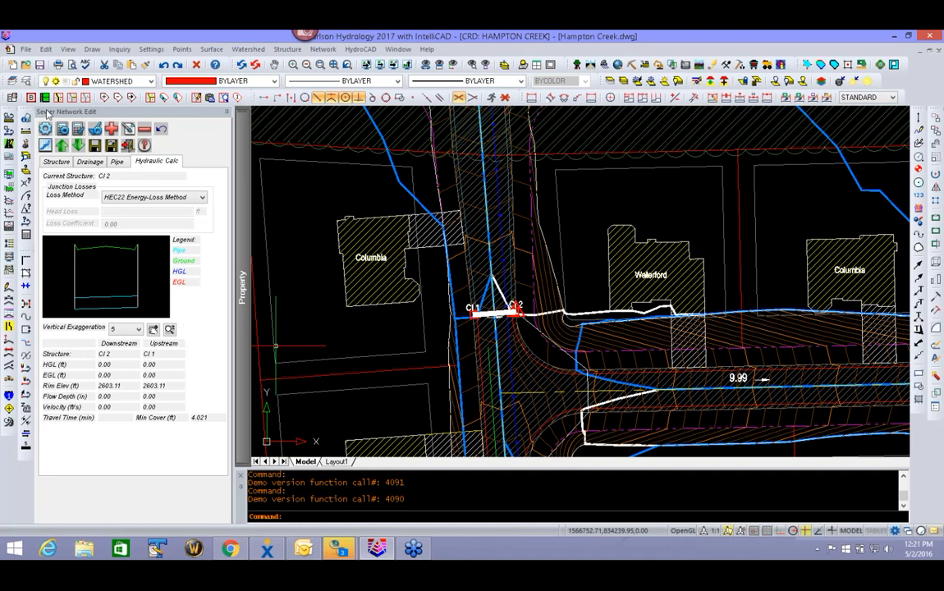
left_click(118, 162)
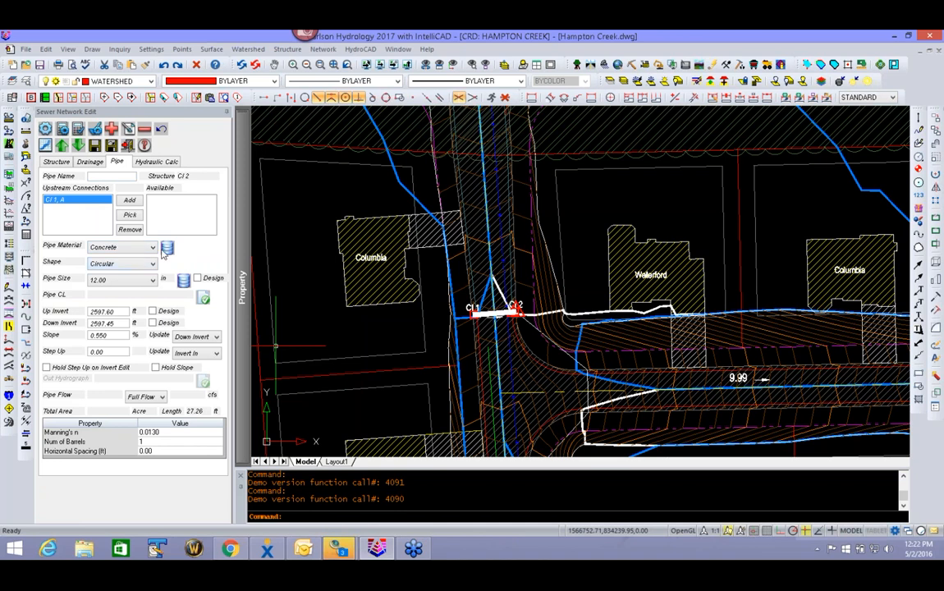
left_click(141, 248)
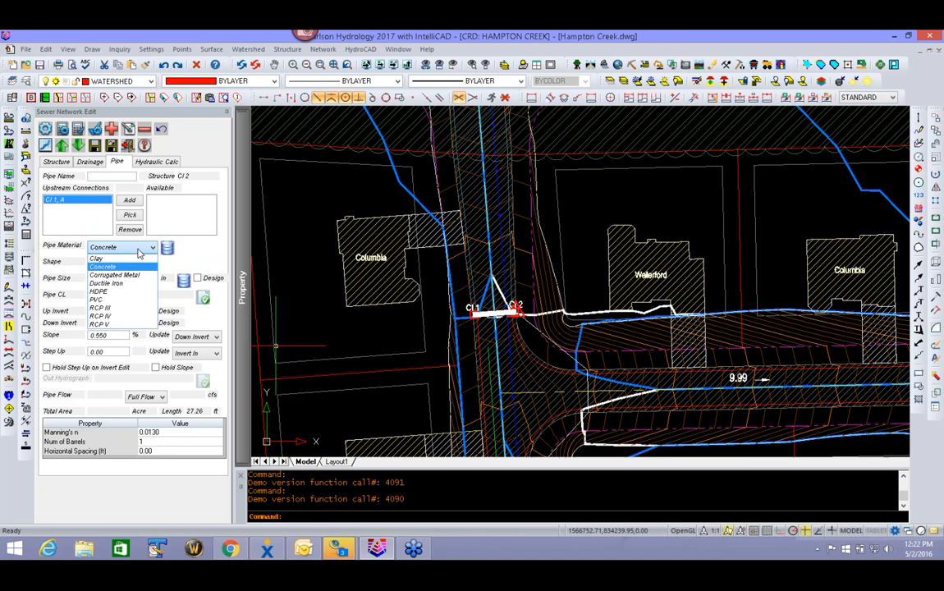
left_click(100, 308)
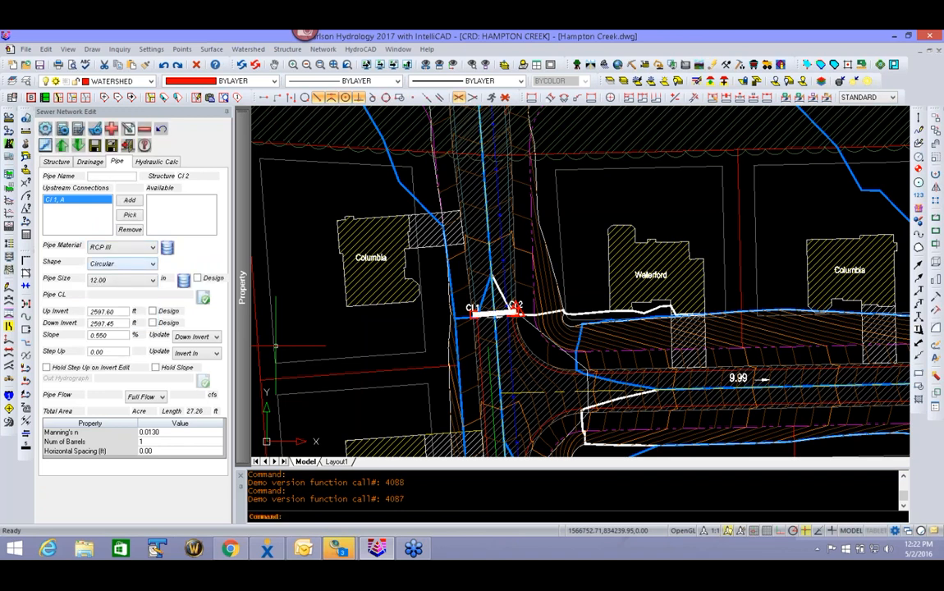
left_click(119, 288)
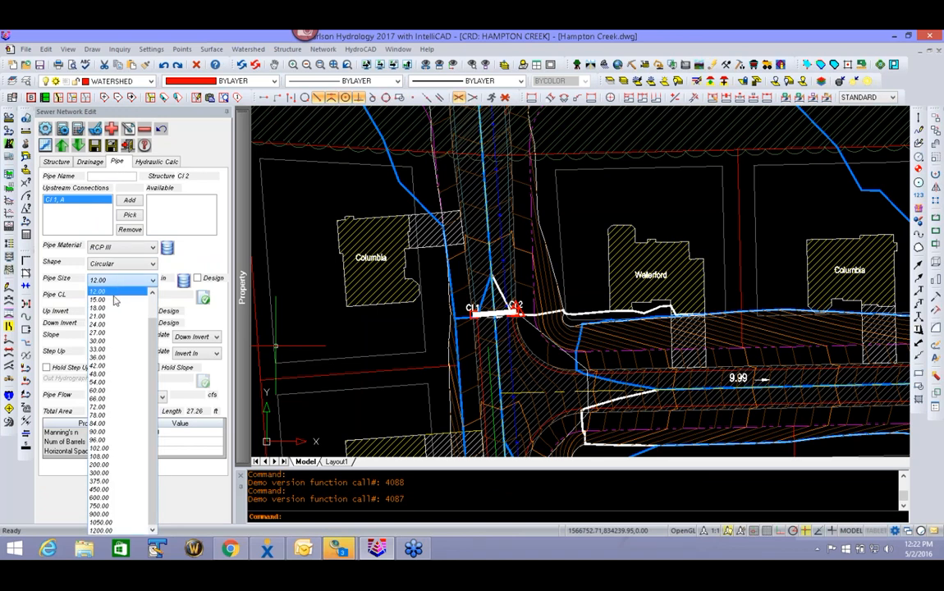
left_click(107, 300)
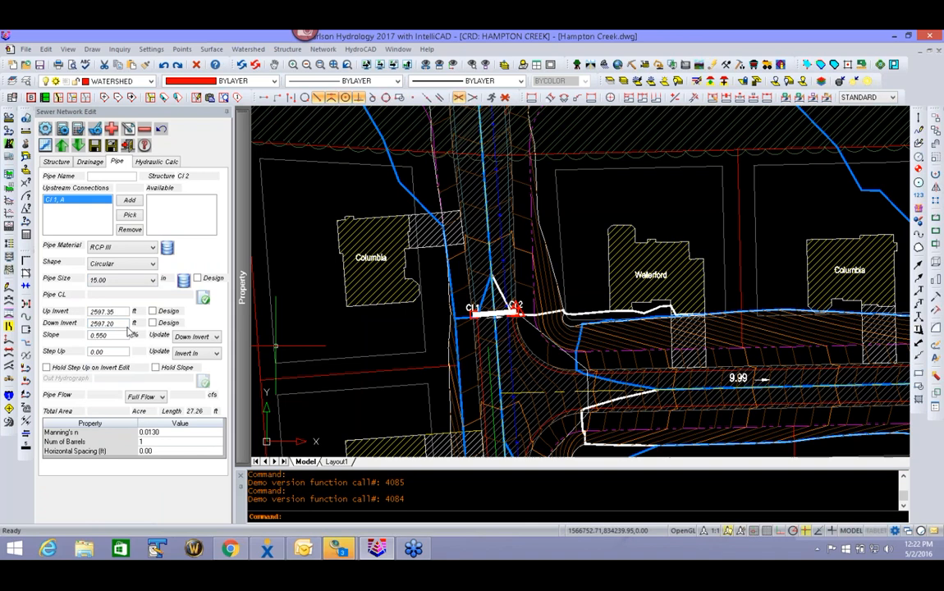
double_click(110, 336)
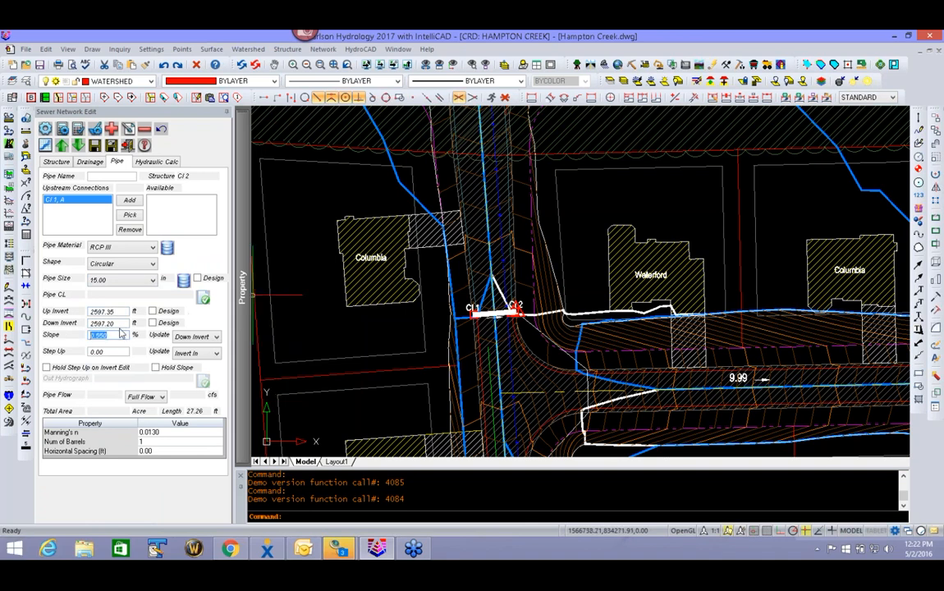
left_click(121, 336)
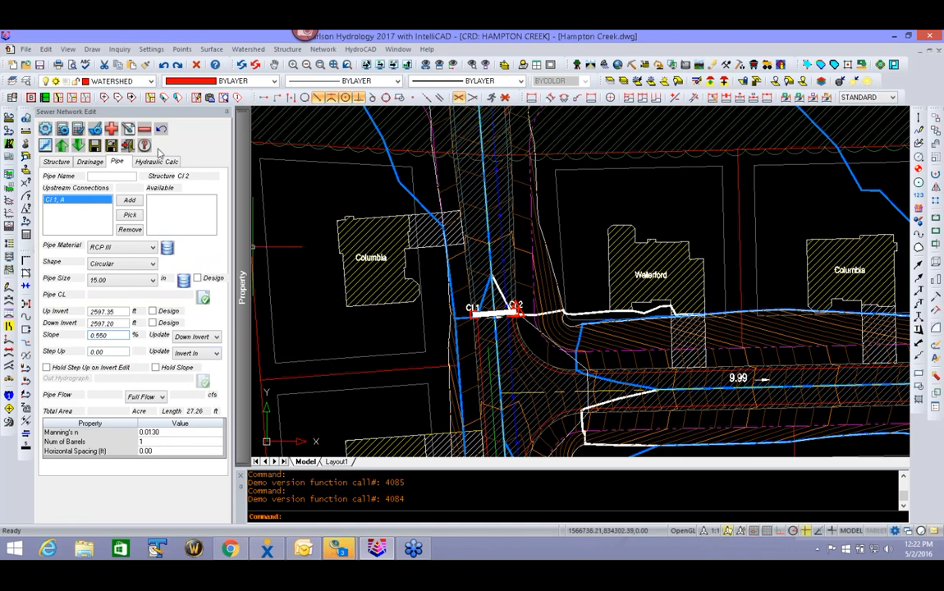
- Assign inlet CI 2's drainage area in acres from the closed watershed polyline, selected by its perimeter
left_click(96, 164)
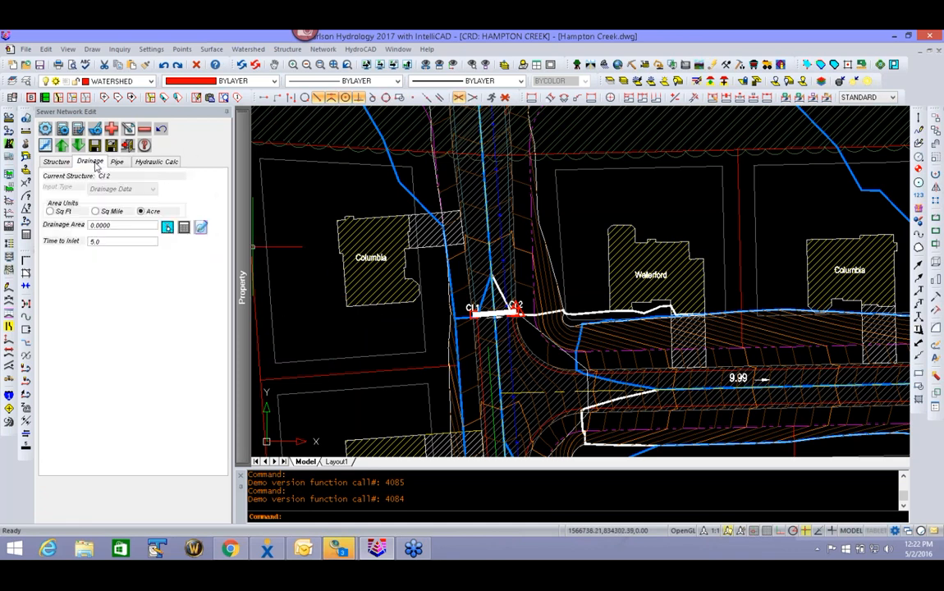
middle_click_drag(548, 375, 528, 441)
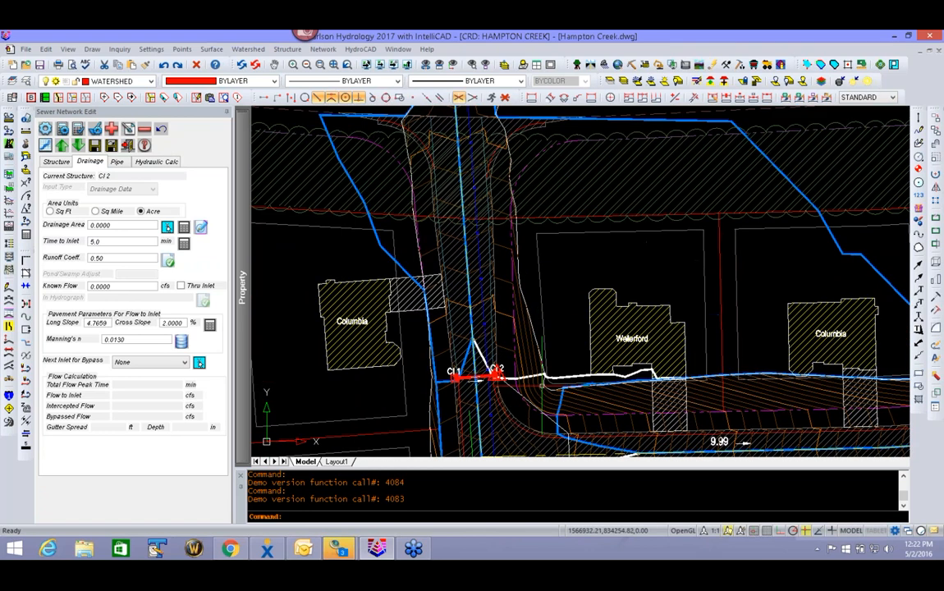
left_click(167, 228)
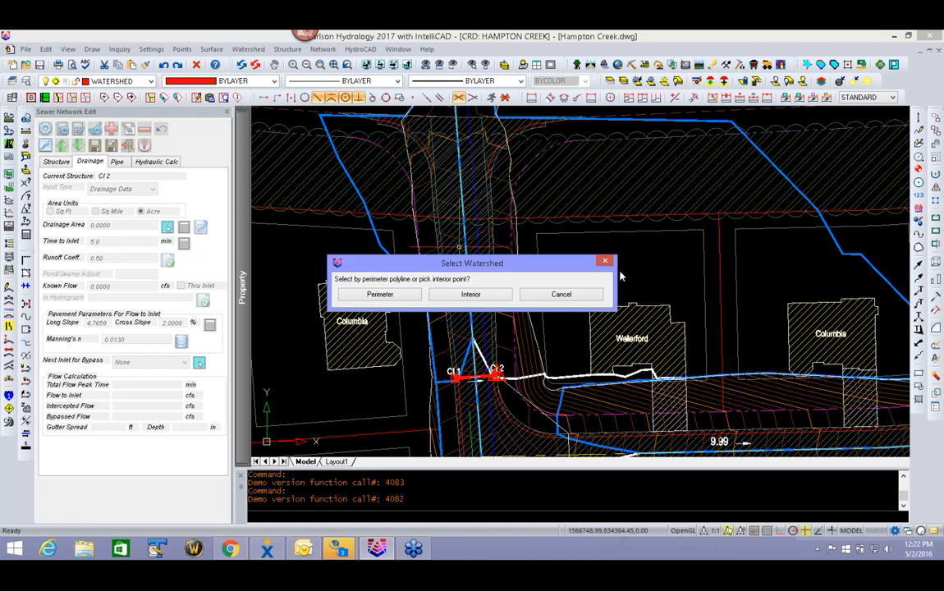
left_click(376, 294)
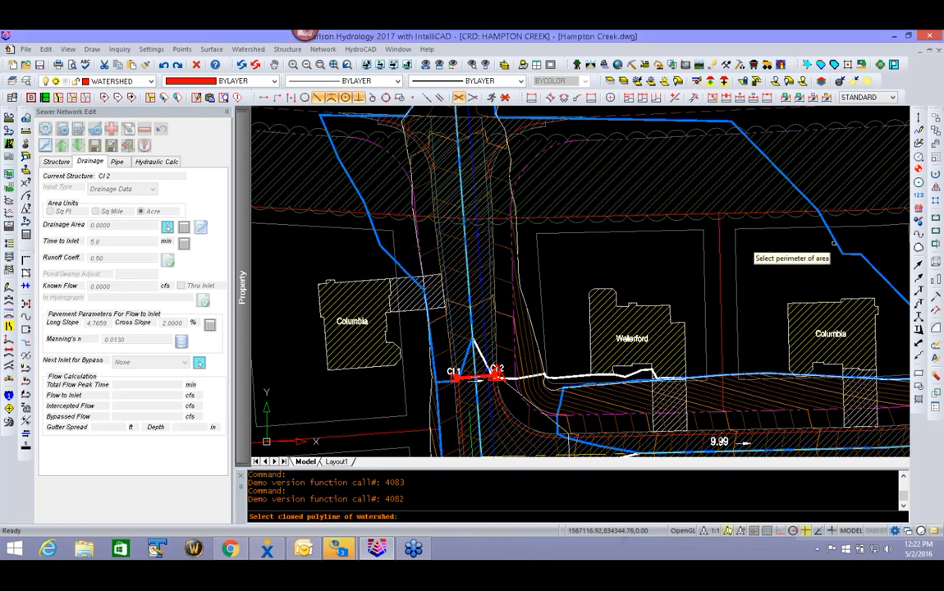
left_click(837, 245)
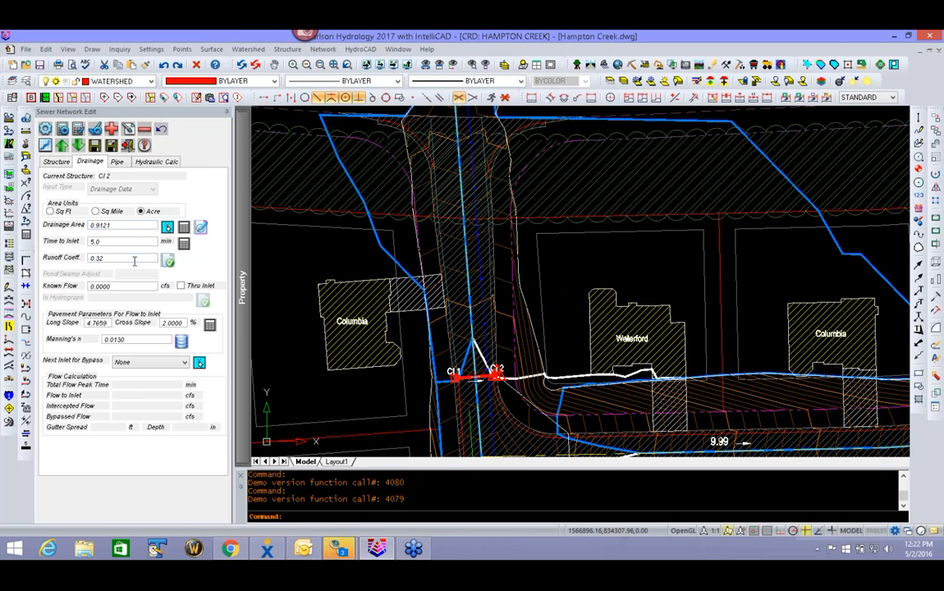
- Review the drainage runoff areas behind CI 2's runoff coefficient, then check the inlet's pavement cross slope
left_click(168, 261)
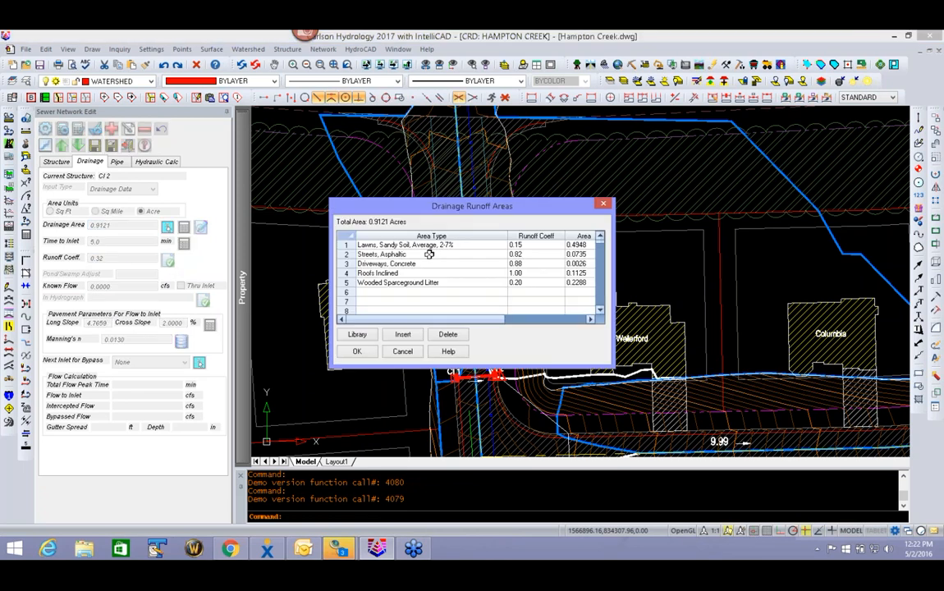
mouse_move(412, 206)
left_mouse_down()
mouse_move(373, 186)
mouse_move(109, 168)
left_mouse_up()
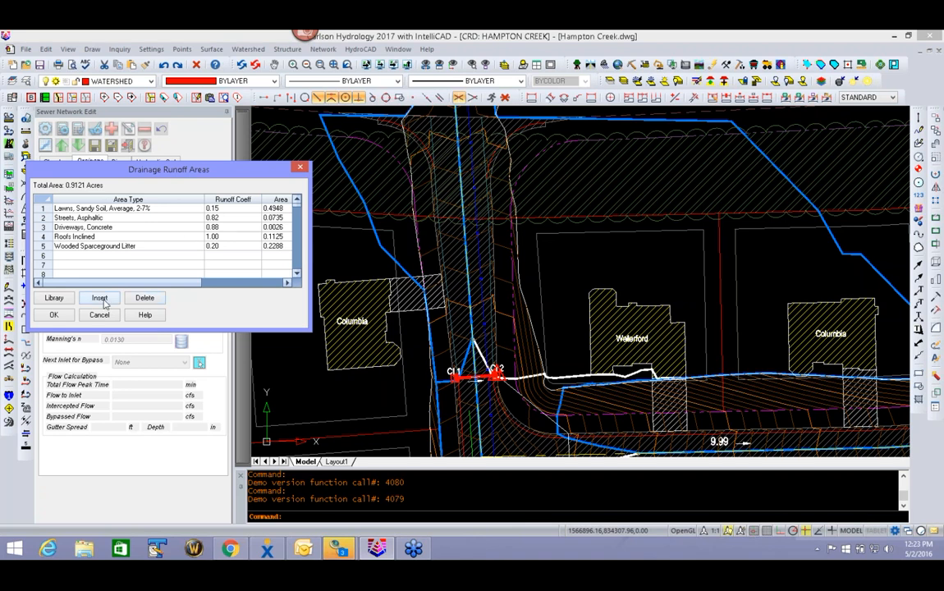
left_click(53, 314)
double_click(113, 260)
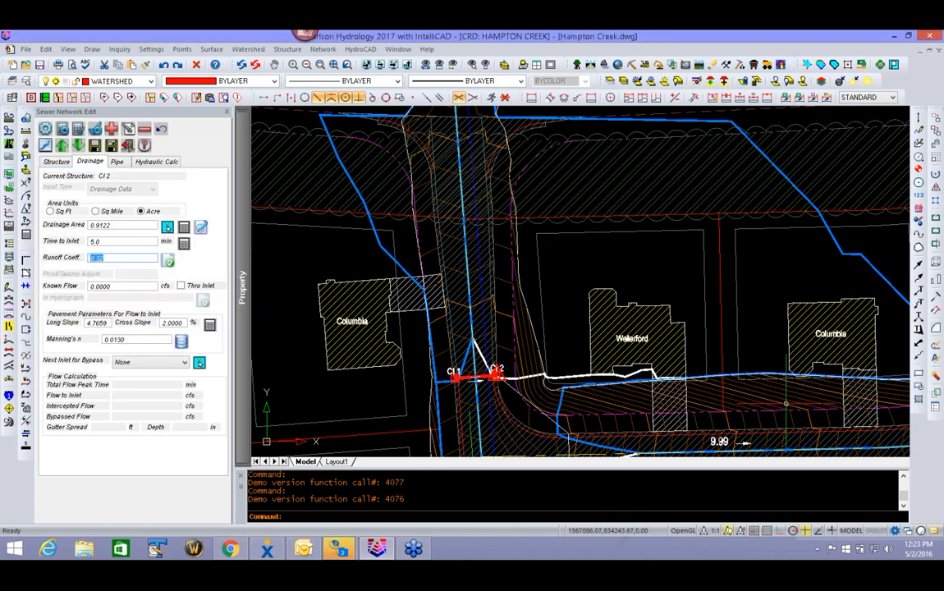
scroll(699, 398, "down", 5)
scroll(527, 254, "up", 7)
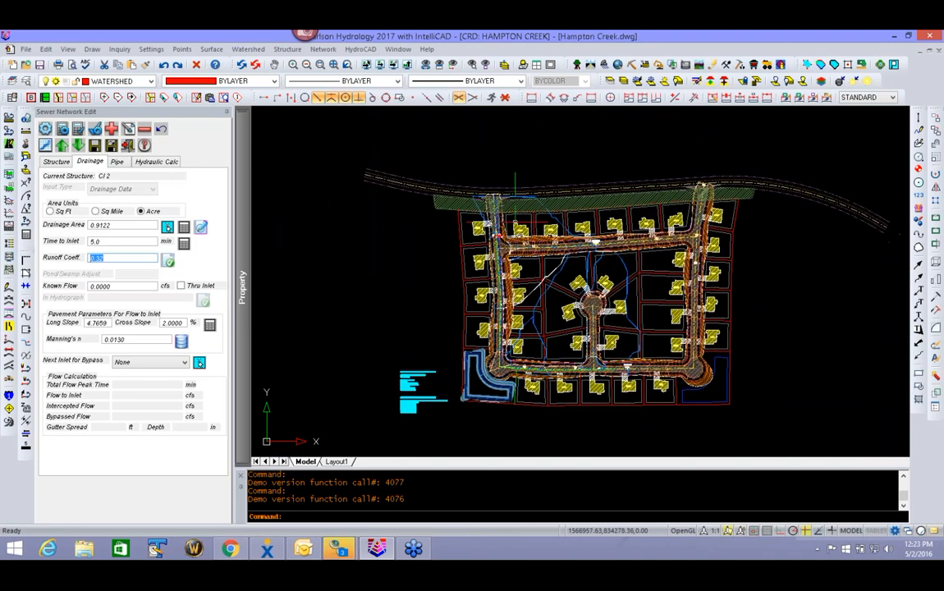
scroll(527, 254, "down", 5)
middle_click_drag(509, 277, 452, 306)
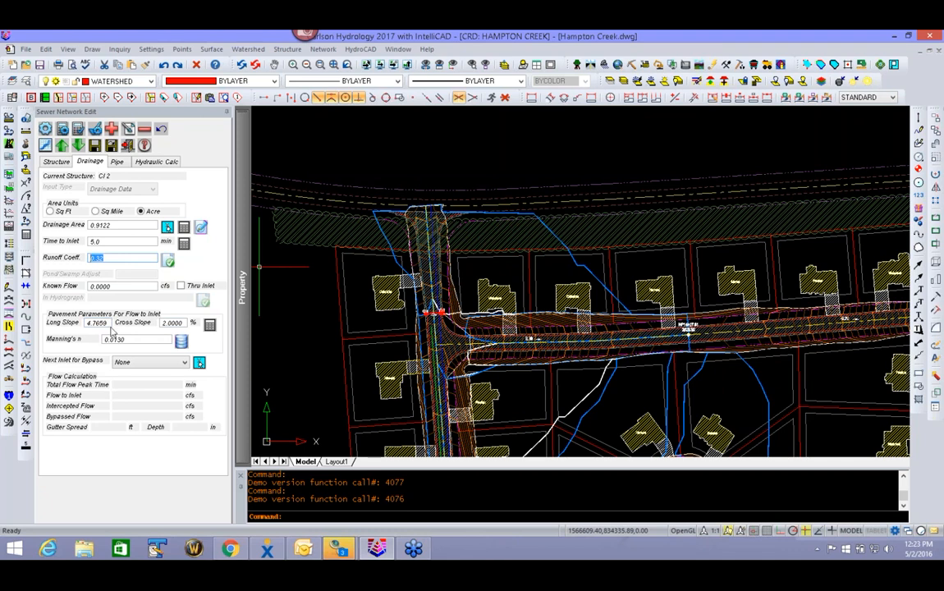
left_click_drag(186, 323, 159, 325)
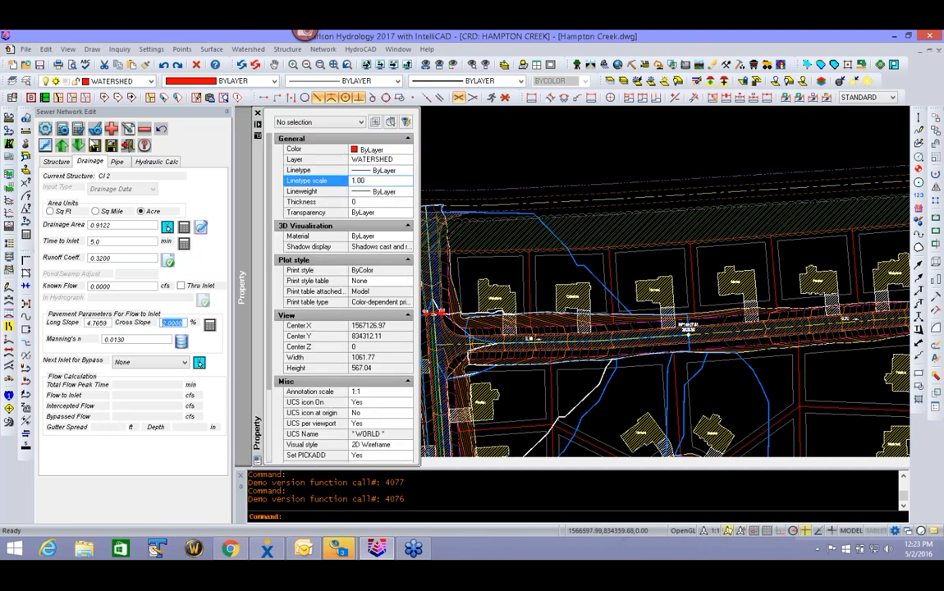
- Run the network calculation and review the hydraulic results for the pipe between CI 1 and CI 2
left_click(118, 162)
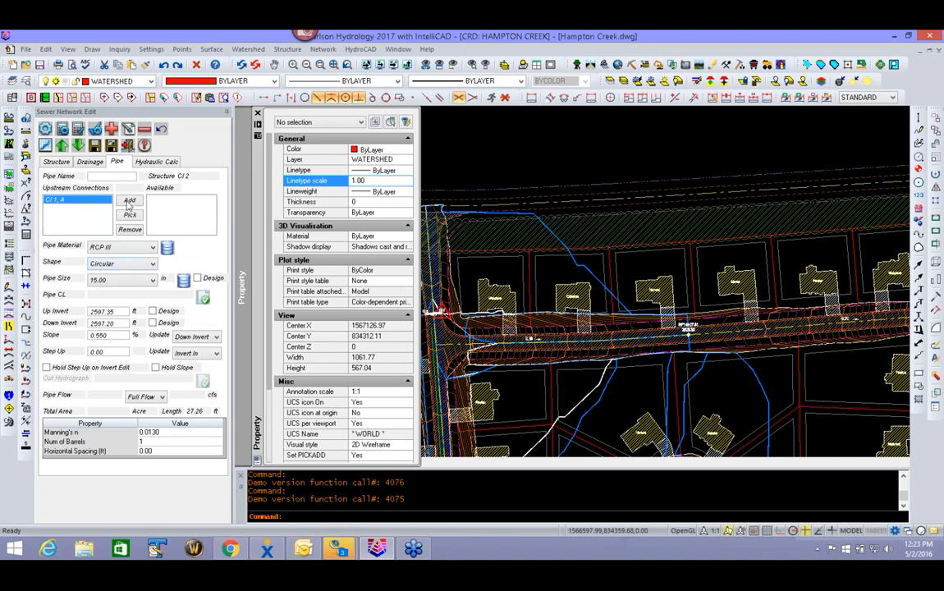
left_click(79, 129)
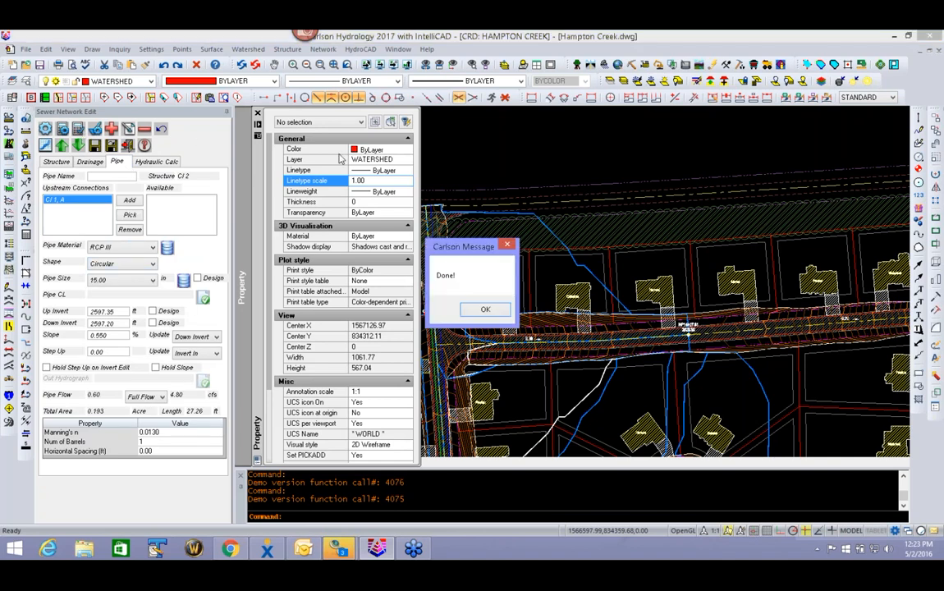
left_click(485, 309)
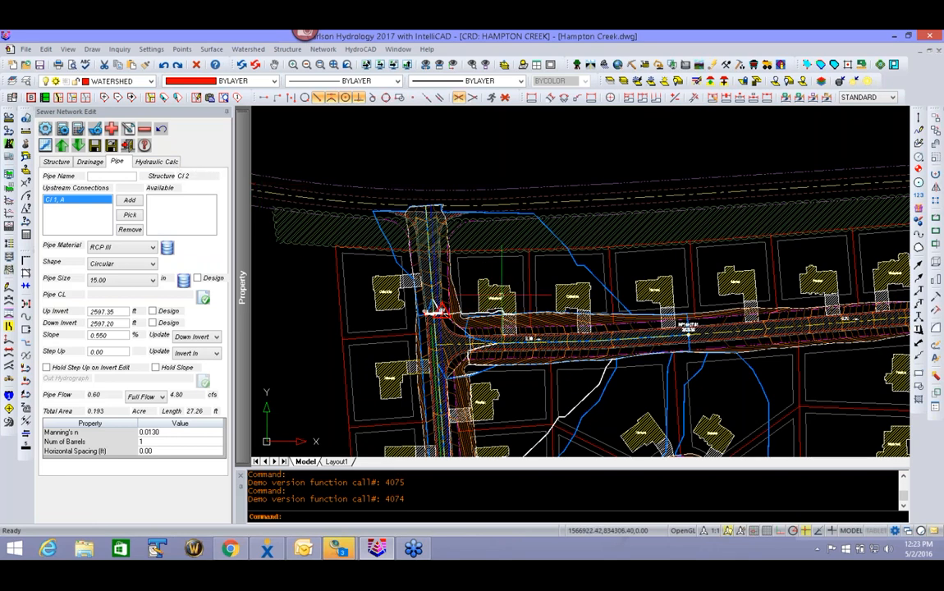
left_click(156, 161)
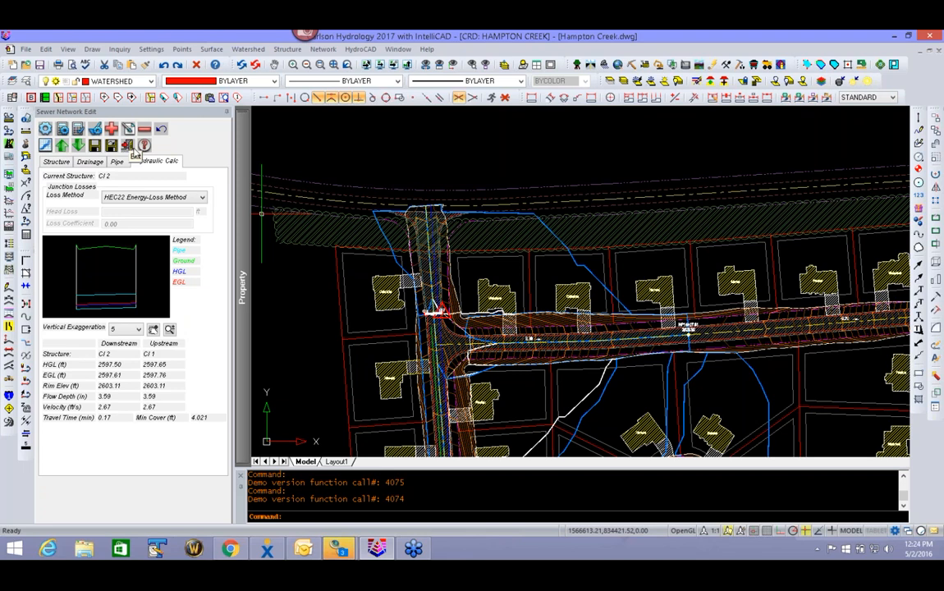
- Exit the network edit without saving and set 2016 STORM PRE SIZING.sew as the active sewer network file
left_click(128, 145)
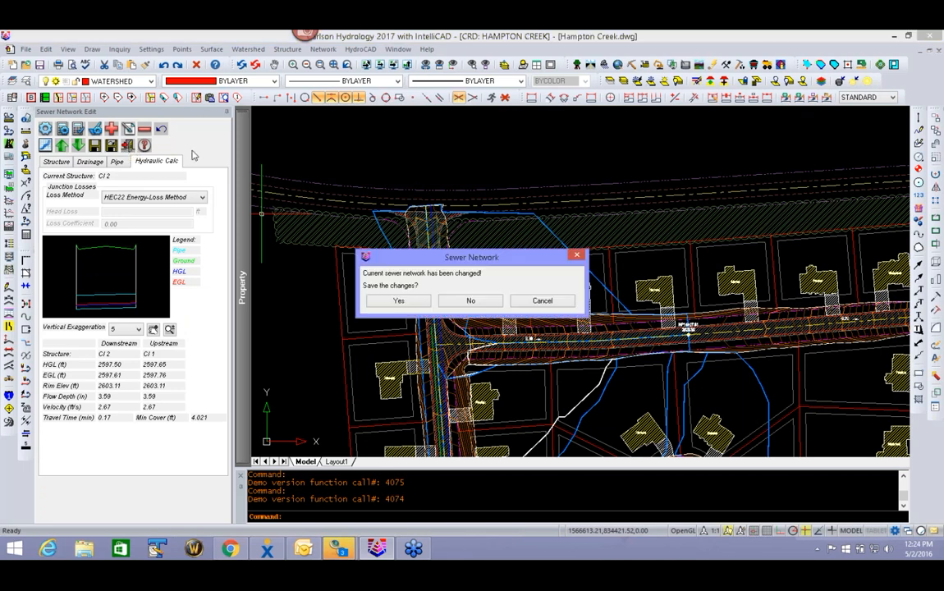
left_click(479, 303)
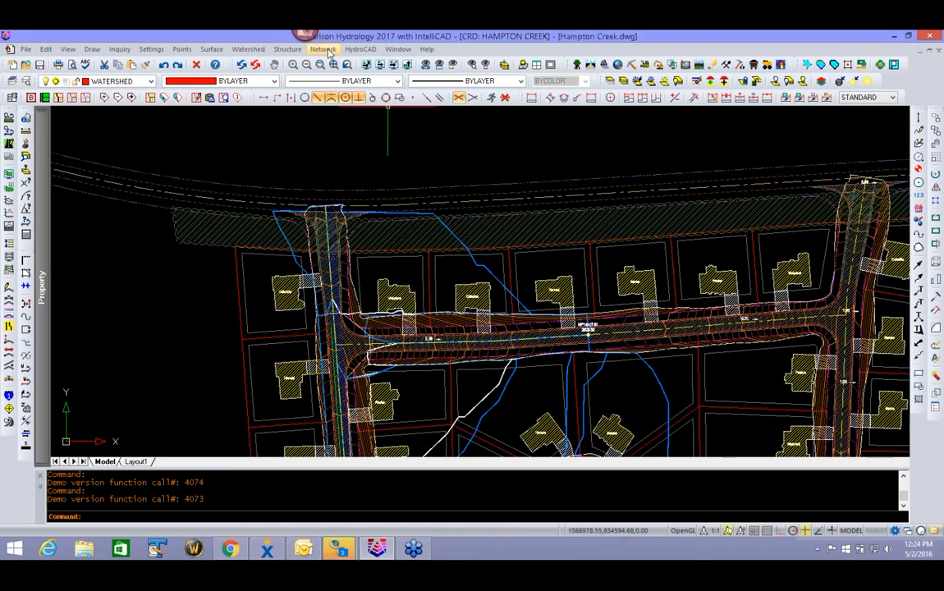
left_click(324, 52)
left_click(334, 63)
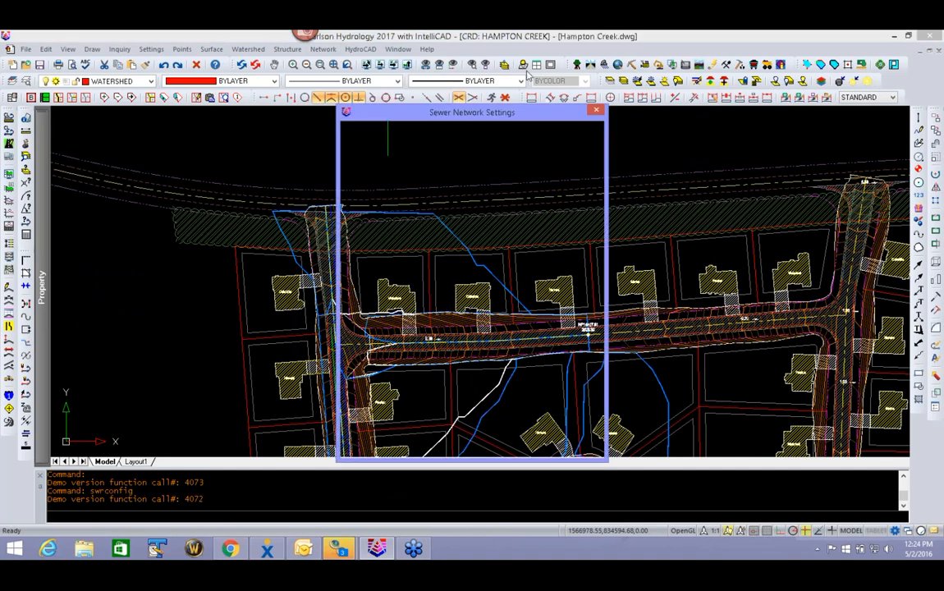
left_click(556, 201)
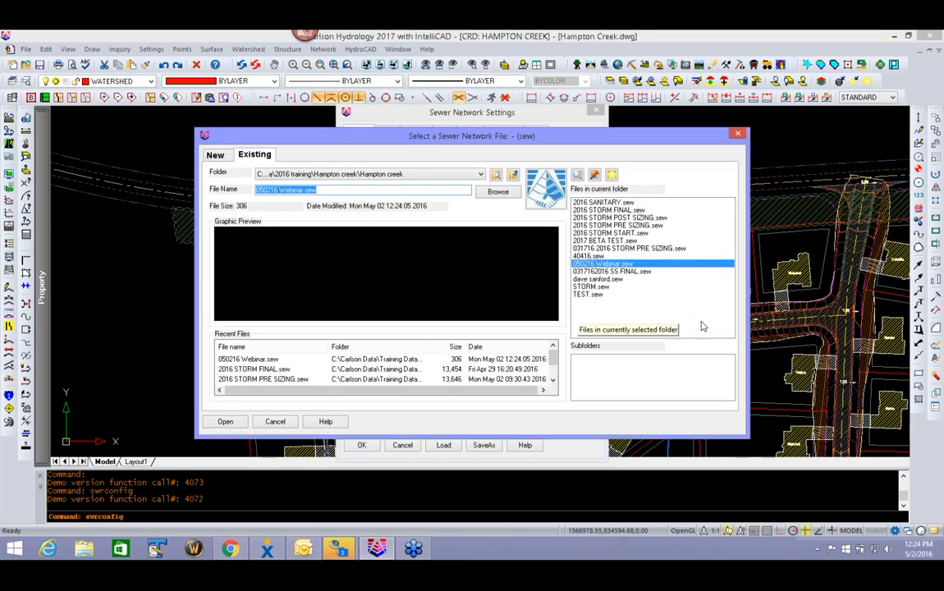
left_click(650, 248)
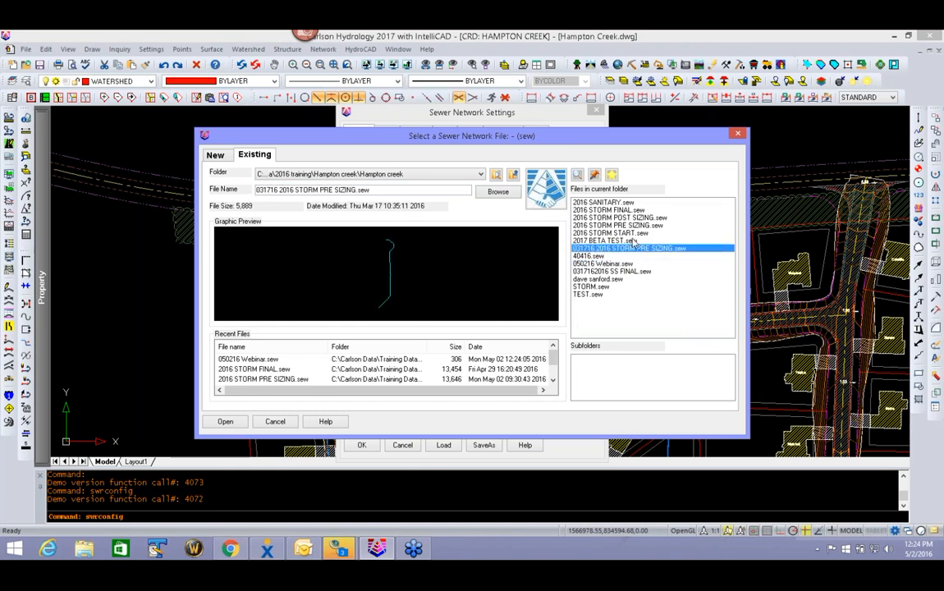
left_click(646, 225)
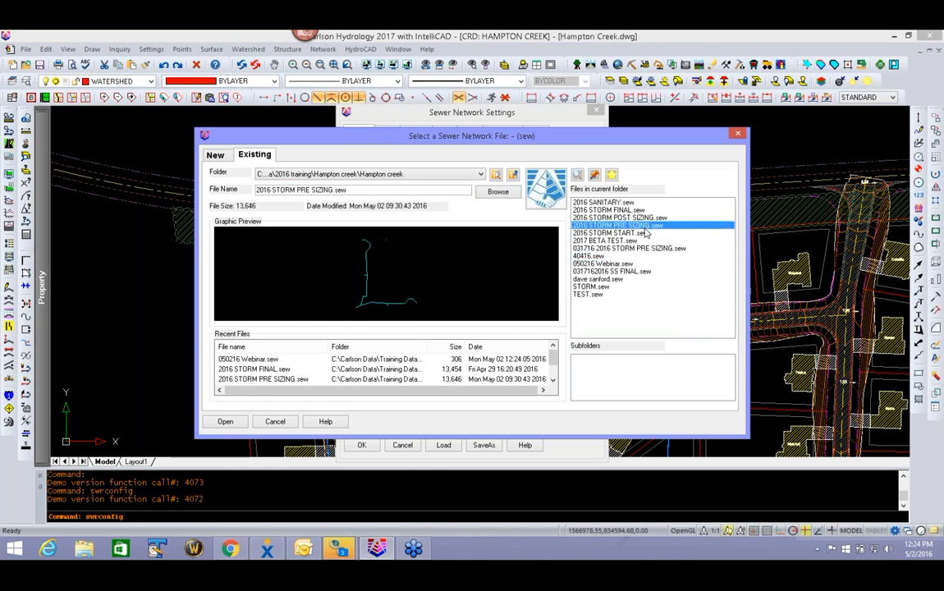
left_click(225, 421)
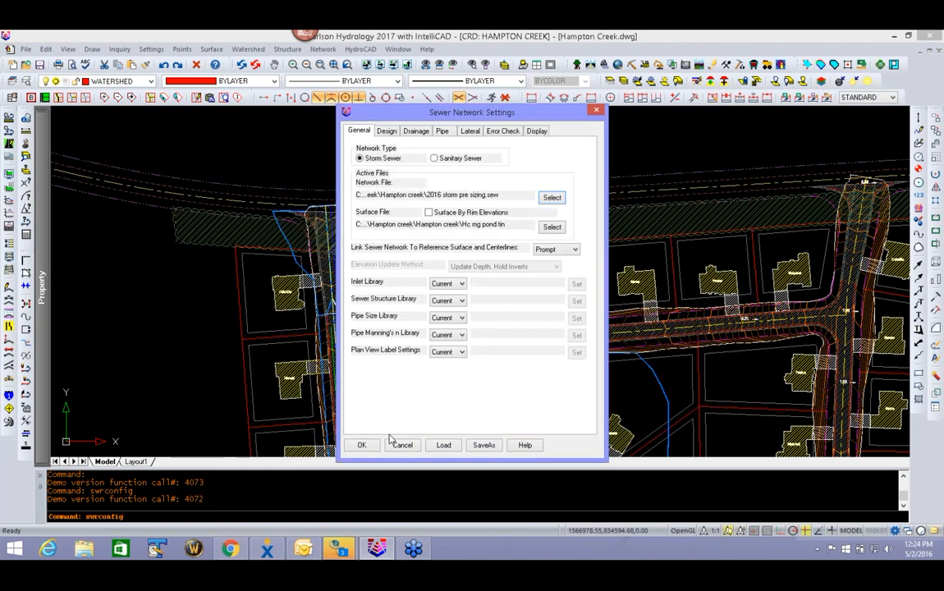
left_click(362, 445)
- Draw the active storm sewer network in plan view
middle_click_drag(383, 340, 585, 204)
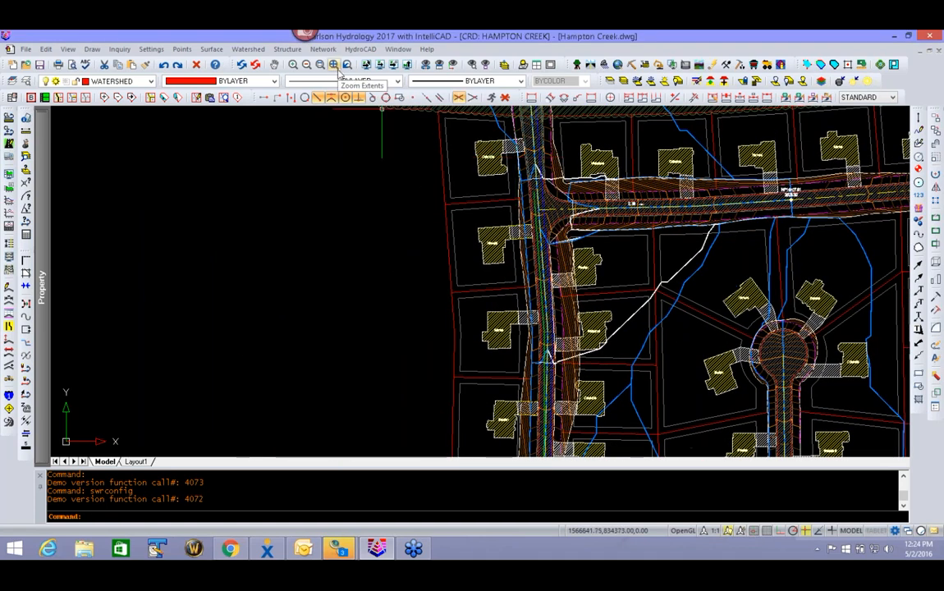
left_click(323, 50)
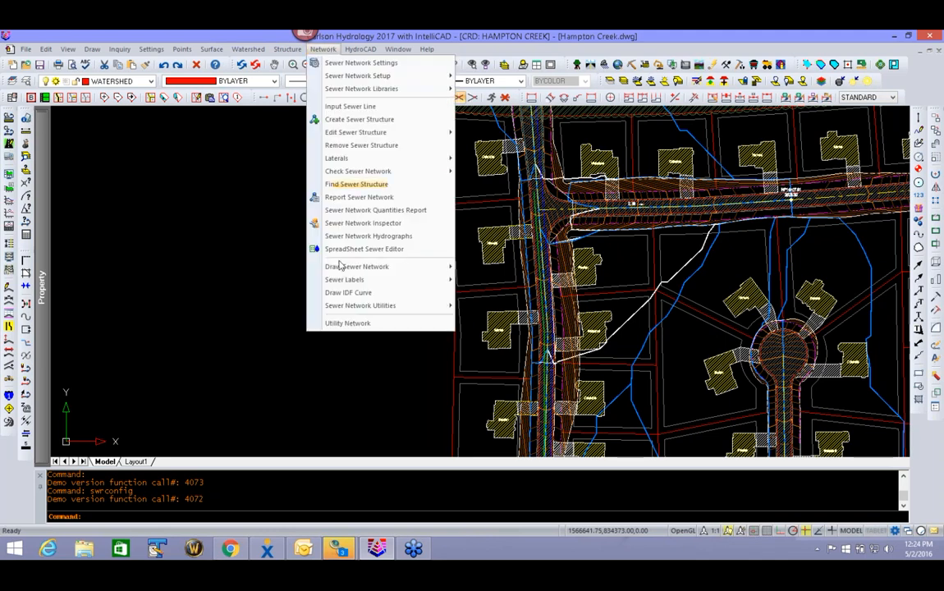
mouse_move(339, 271)
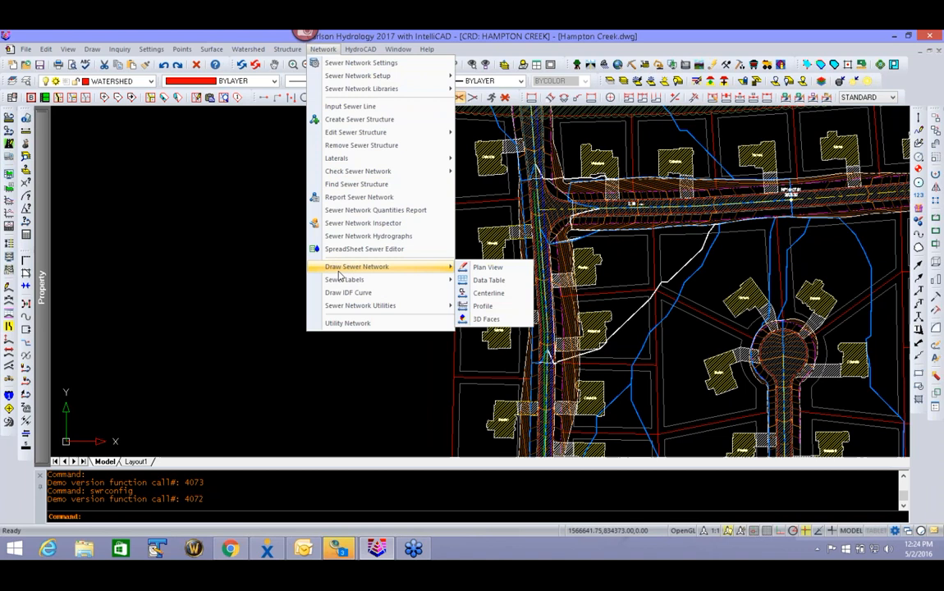
left_click(487, 269)
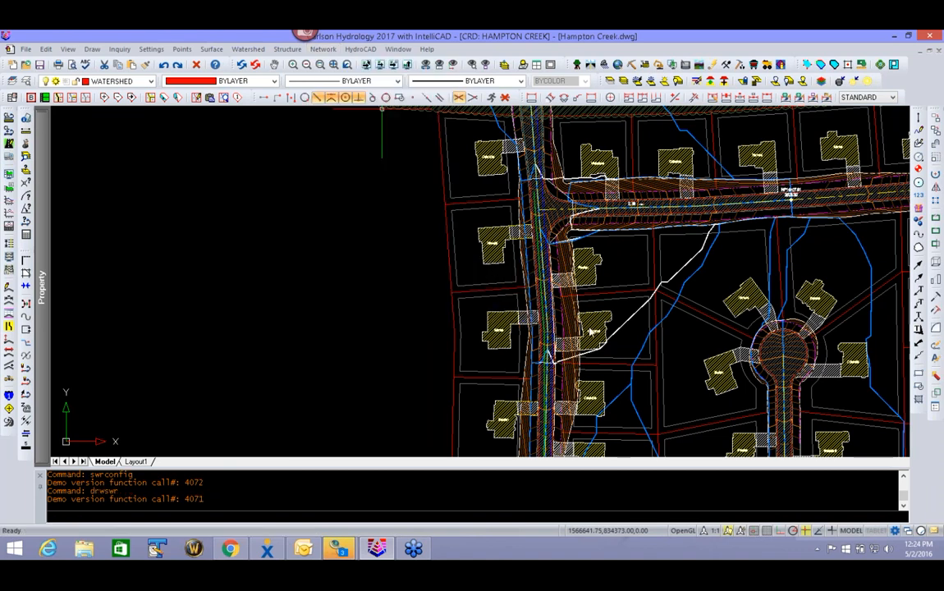
- Examine the drawn network from the FES 10 outlet at the pond along the street up to inlet CI 1
mouse_move(627, 329)
middle_mouse_down()
mouse_move(630, 316)
mouse_move(546, 149)
mouse_move(539, 93)
middle_mouse_up()
scroll(443, 227, "up", 2)
scroll(443, 227, "up", 3)
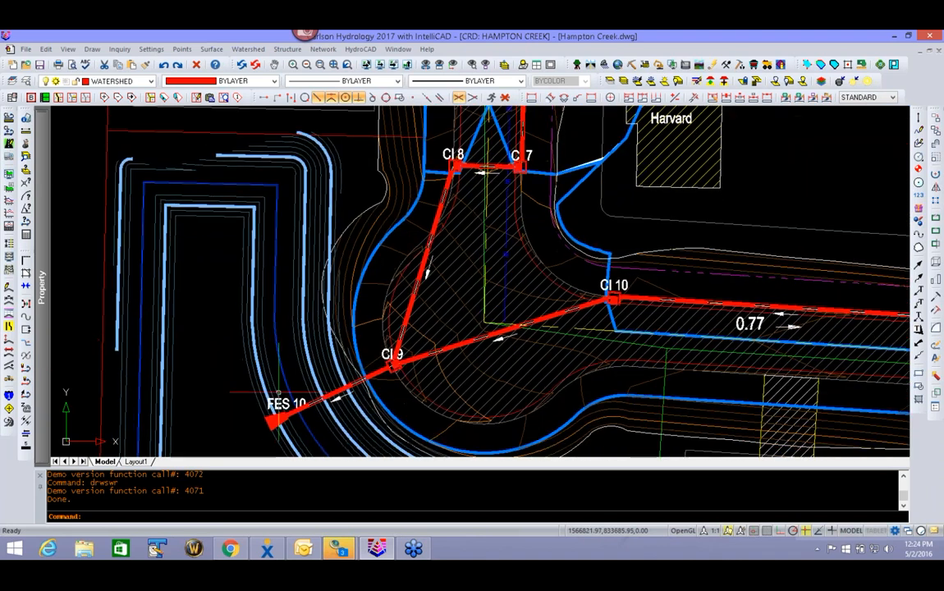
mouse_move(463, 220)
middle_mouse_down()
mouse_move(420, 326)
mouse_move(415, 394)
middle_mouse_up()
middle_click_drag(480, 207, 476, 405)
middle_click_drag(475, 272, 472, 406)
middle_click_drag(479, 226, 471, 355)
middle_click_drag(475, 184, 478, 411)
middle_click_drag(485, 176, 522, 435)
middle_click_drag(557, 182, 477, 318)
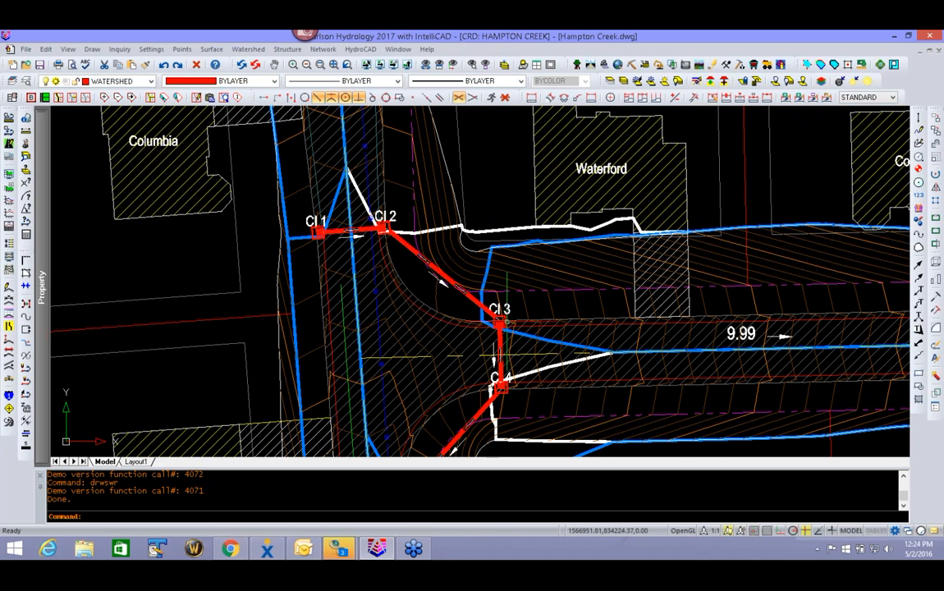
- Open the SpreadSheet Sewer Editor and examine the profile of pipe line CI 1, A from its upstream inlets to the outlet
left_click(333, 54)
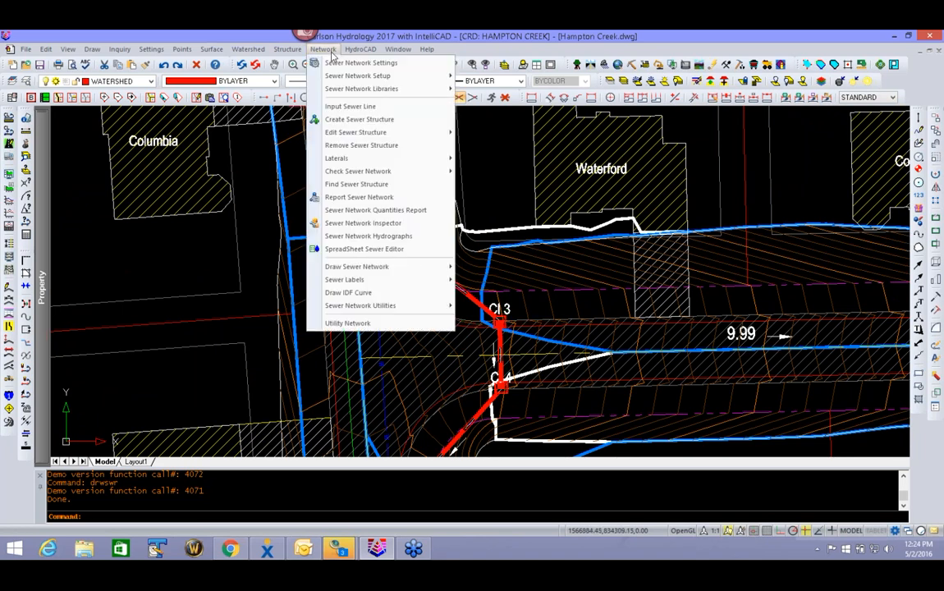
left_click(361, 250)
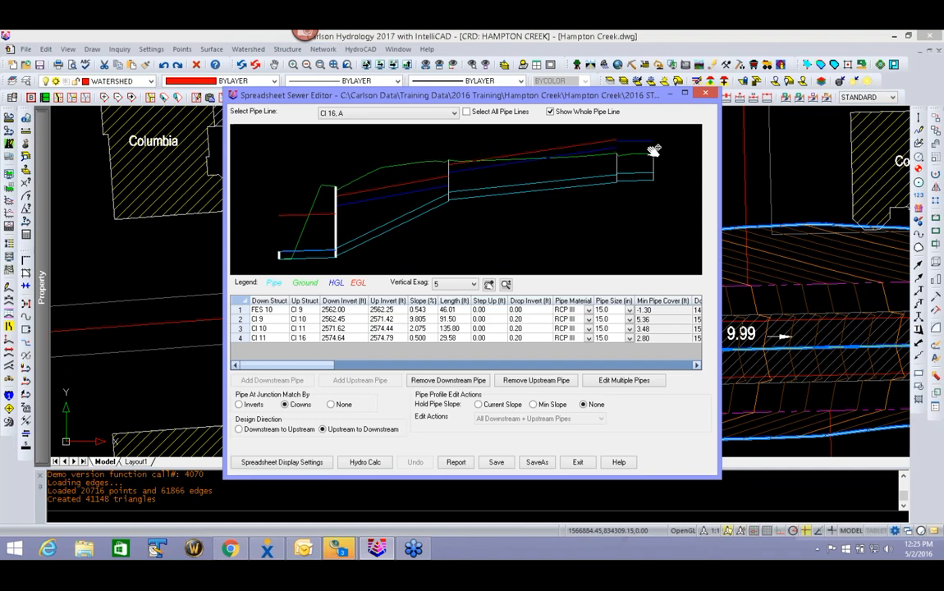
left_click(385, 118)
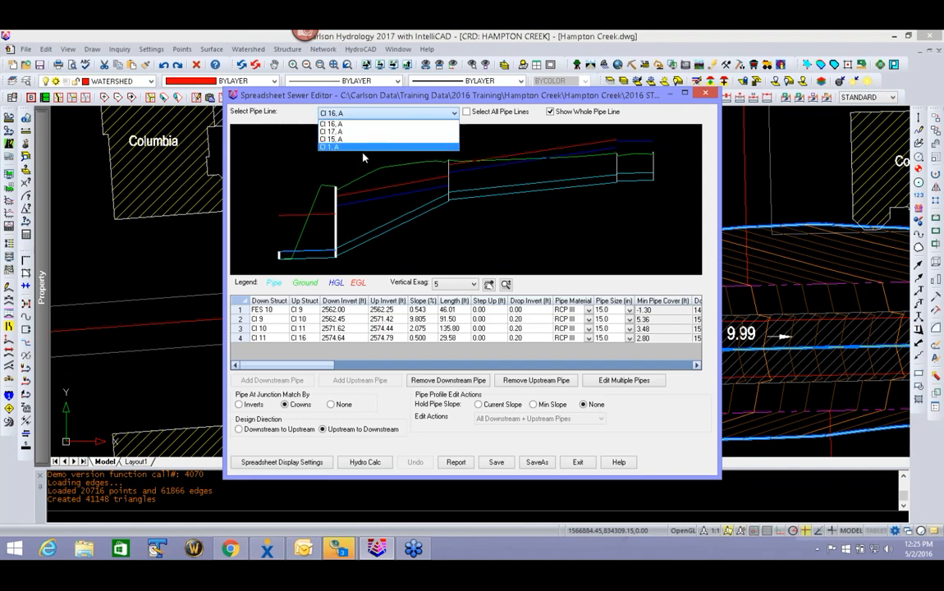
left_click(329, 148)
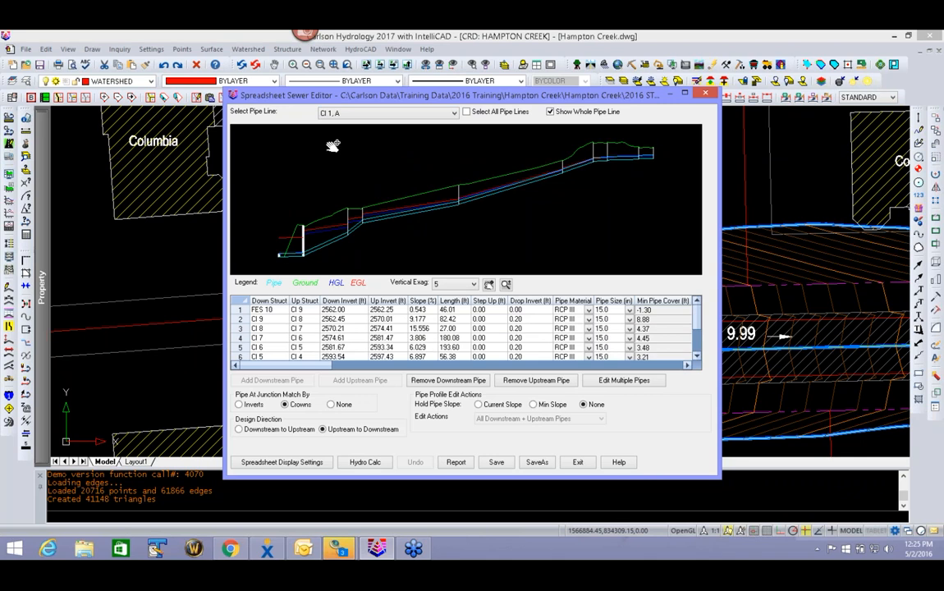
scroll(645, 143, "up", 7)
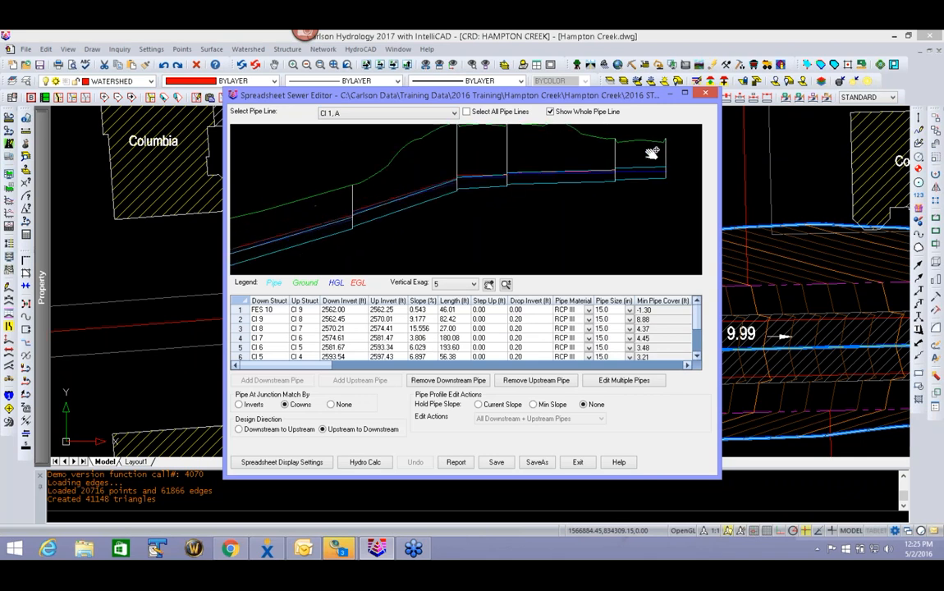
left_click_drag(640, 188, 567, 201)
scroll(563, 160, "down", 7)
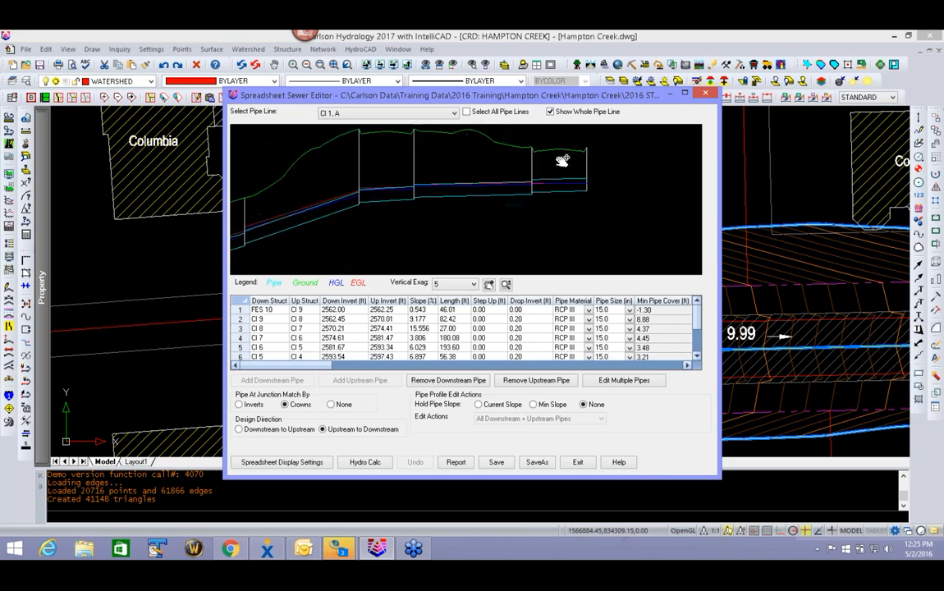
left_click_drag(269, 254, 506, 172)
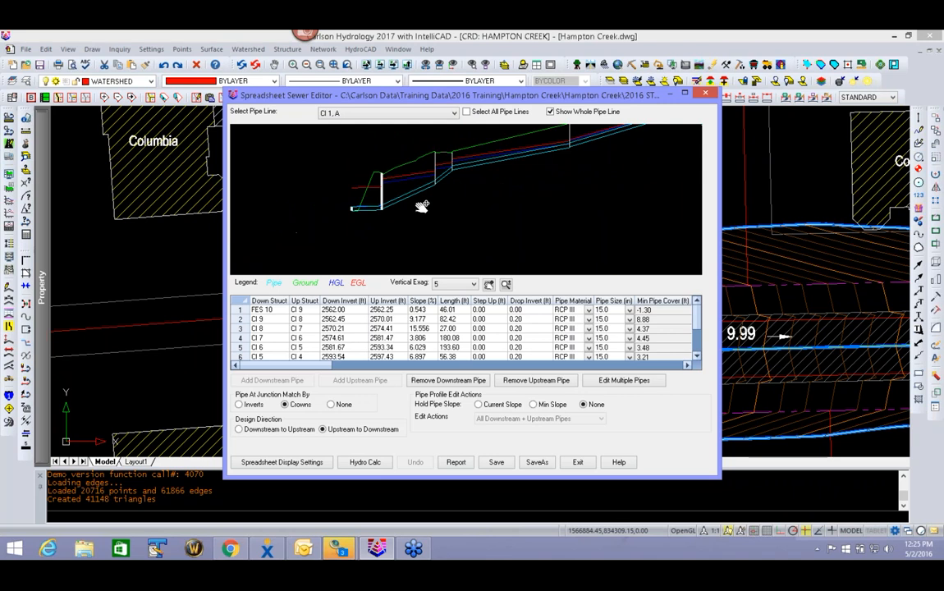
- Examine the full profile of pipe line CI 1, A and its spreadsheet rows from FES 10 up to CI 1
scroll(435, 201, "down", 3)
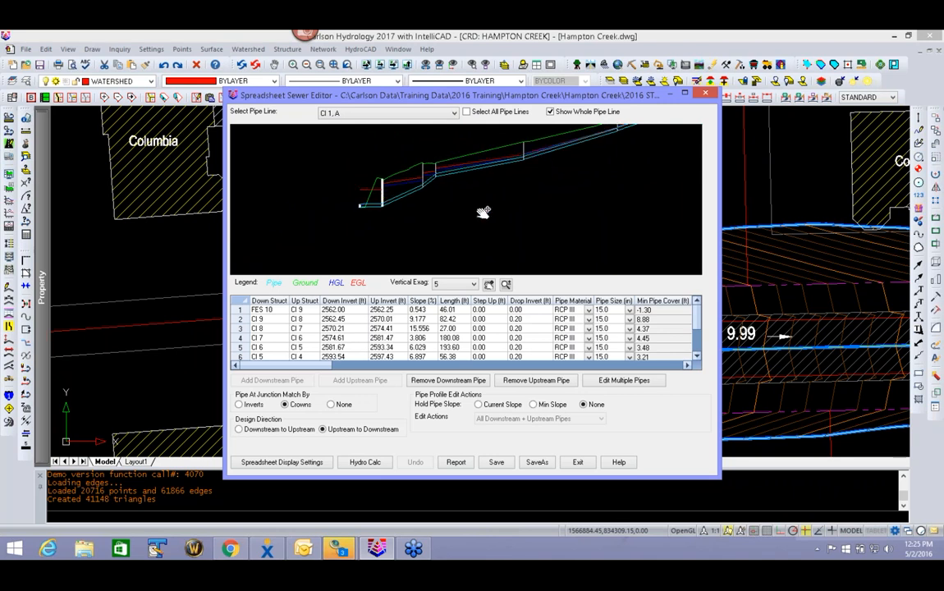
scroll(484, 205, "down", 3)
left_click_drag(427, 227, 477, 205)
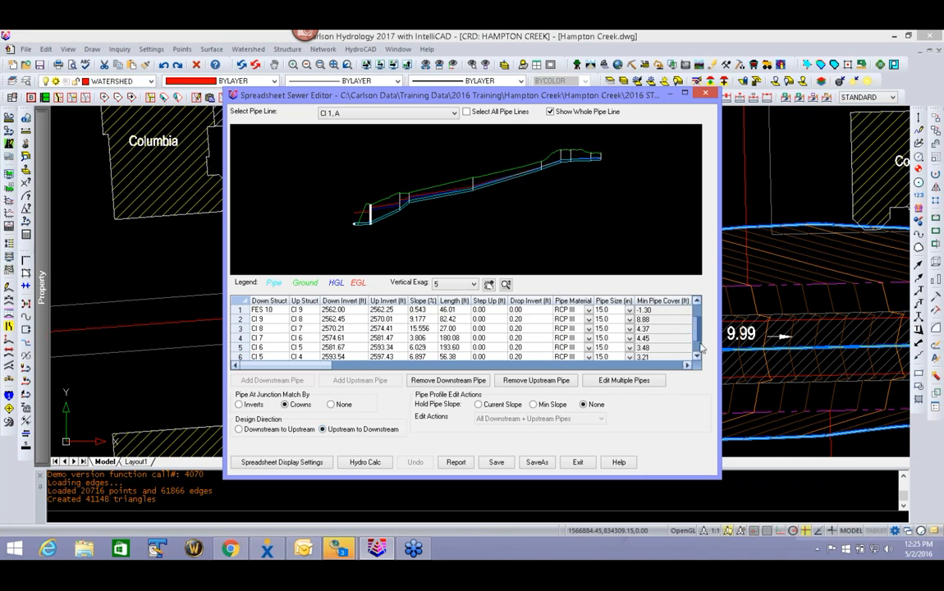
scroll(701, 325, "down", 2)
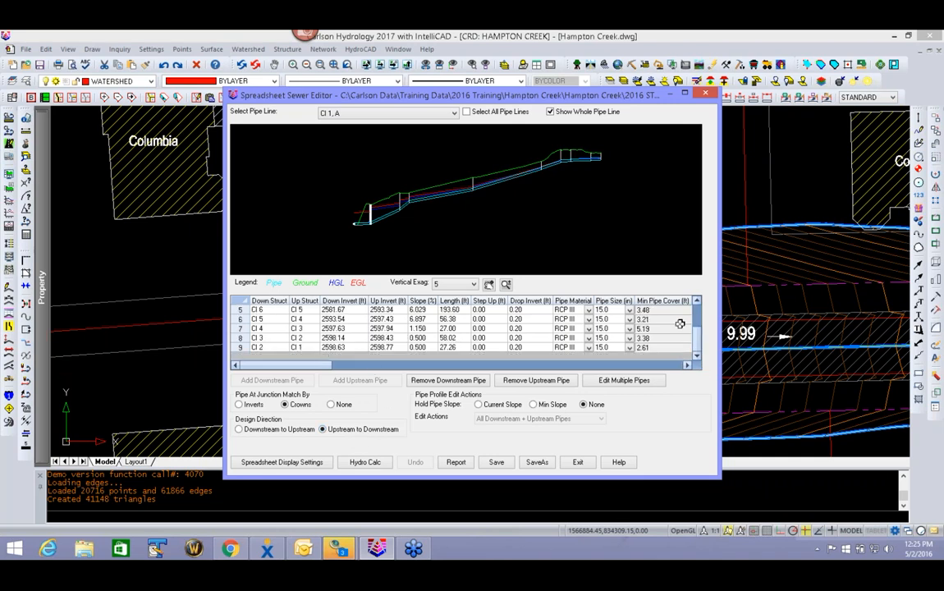
scroll(628, 306, "up", 2)
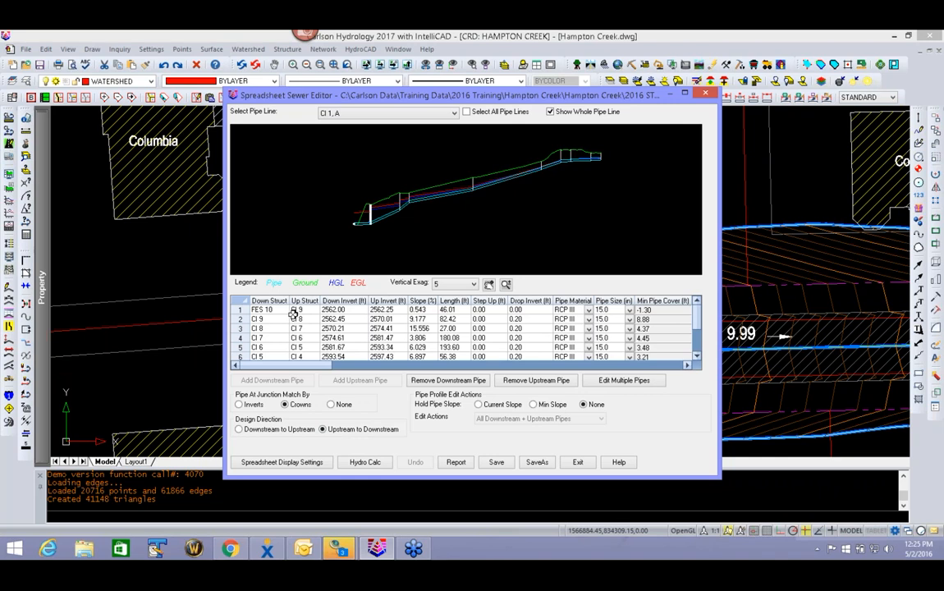
- Try a 1% slope on the pipe from FES 10 to CI 9, inspect its profile, and exit the editor without saving
left_click(422, 310)
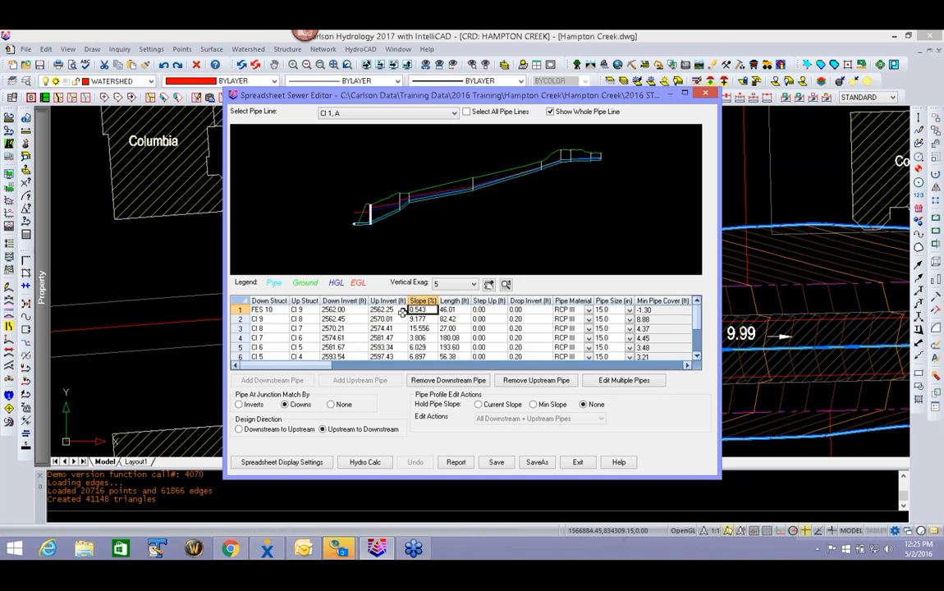
type("1")
key("Return")
left_click(432, 320)
scroll(279, 246, "up", 4)
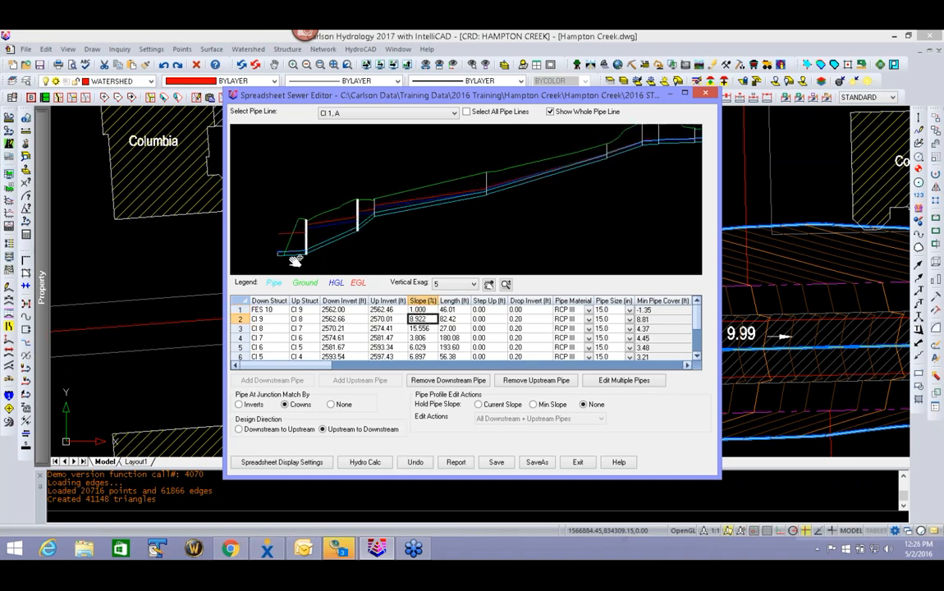
scroll(279, 250, "up", 3)
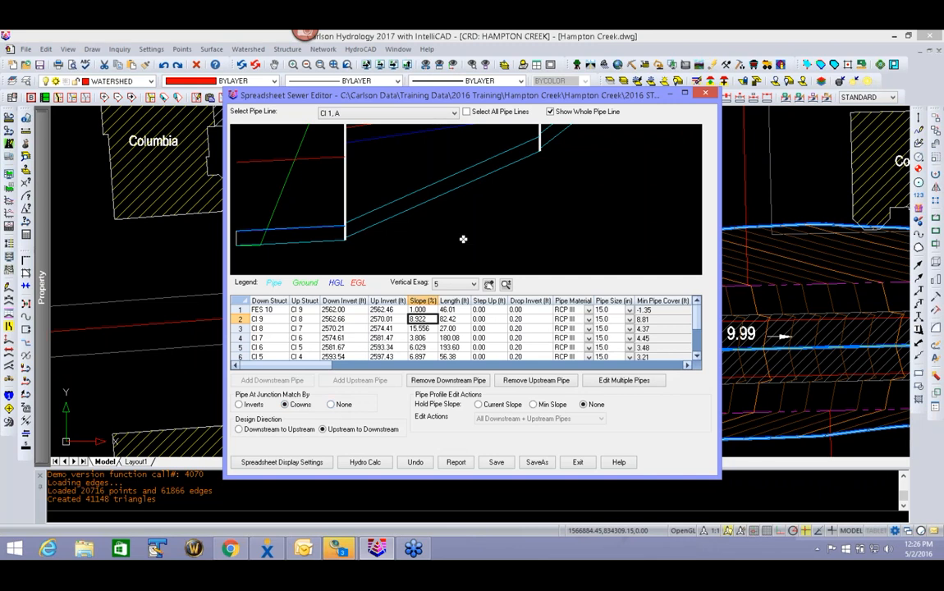
scroll(463, 239, "down", 3)
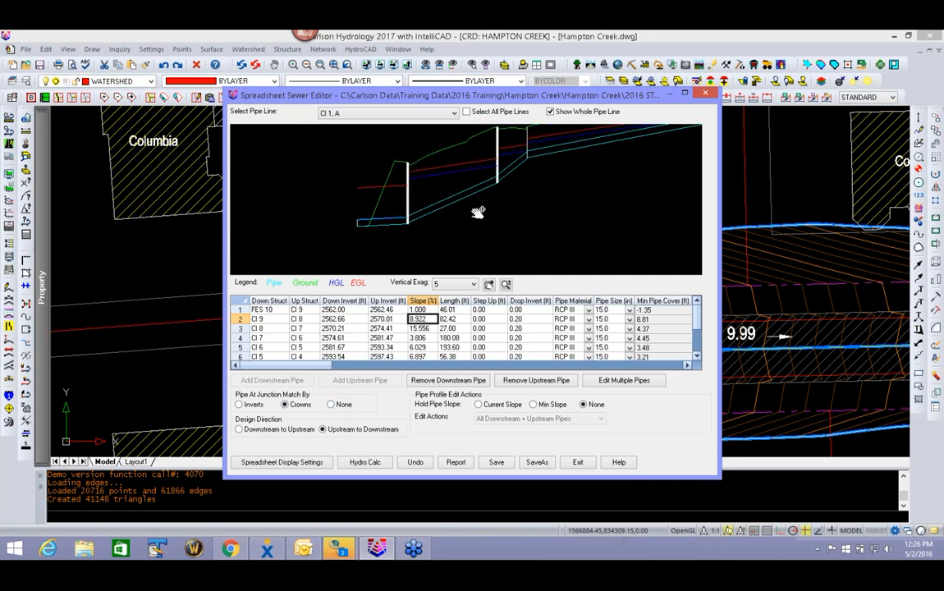
scroll(572, 315, "down", 2)
scroll(550, 223, "down", 2)
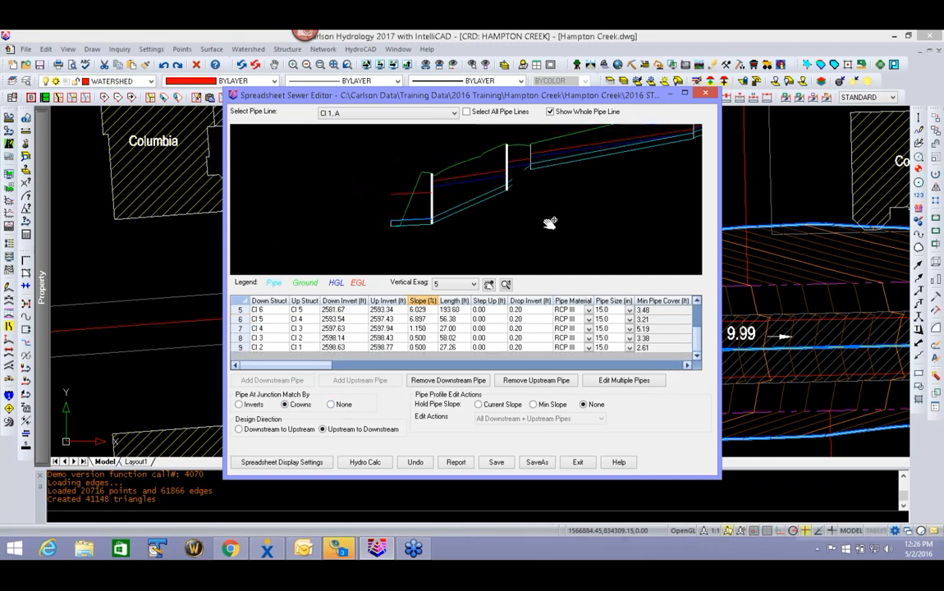
left_click(579, 462)
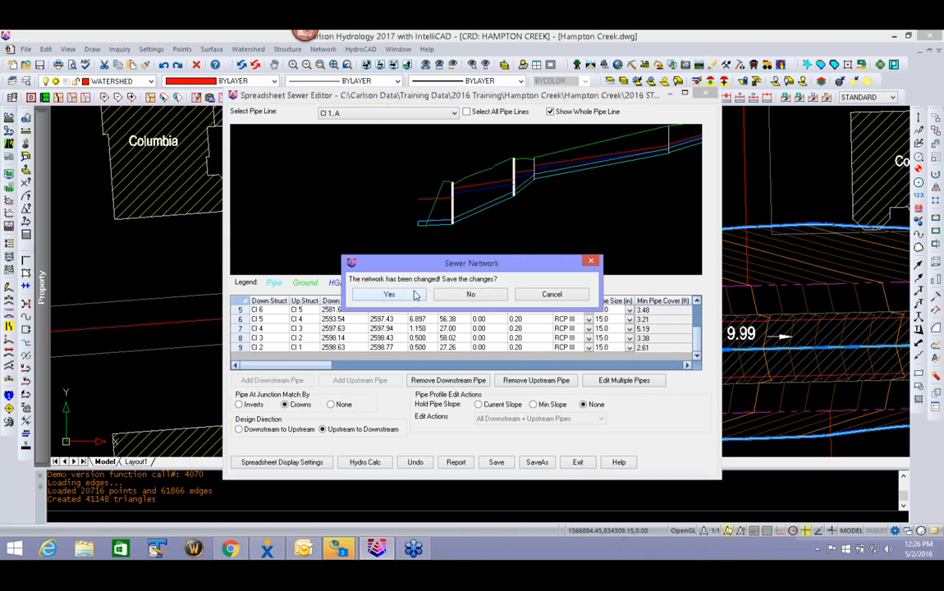
left_click(468, 294)
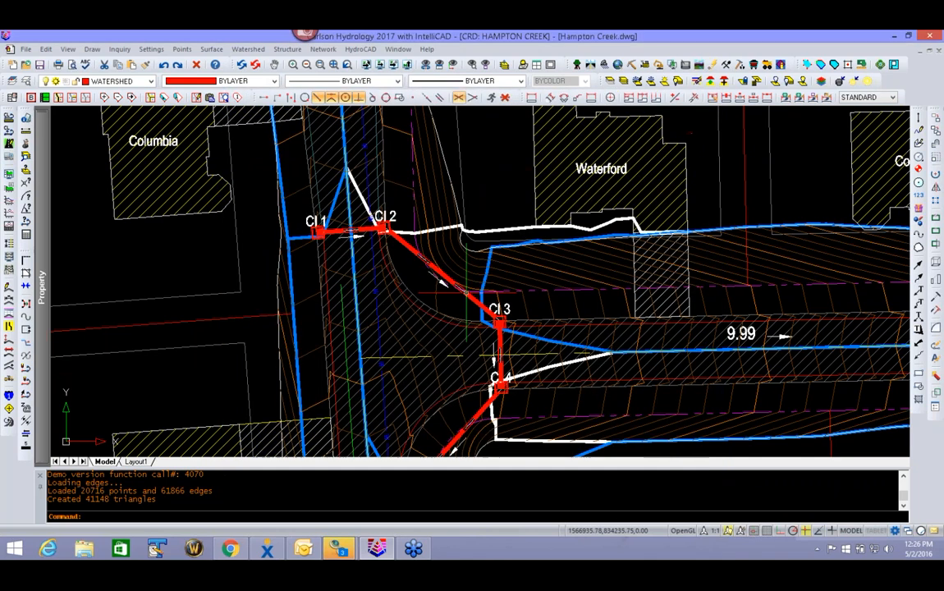
- Open inlet CI 1 for editing in the Sewer Network Edit
mouse_move(469, 373)
middle_mouse_down()
mouse_move(389, 269)
mouse_move(392, 290)
middle_mouse_up()
scroll(376, 228, "up", 2)
scroll(376, 227, "up", 4)
mouse_move(552, 252)
middle_mouse_down()
mouse_move(472, 272)
mouse_move(392, 352)
middle_mouse_up()
middle_click_drag(198, 165, 280, 246)
left_click(257, 250)
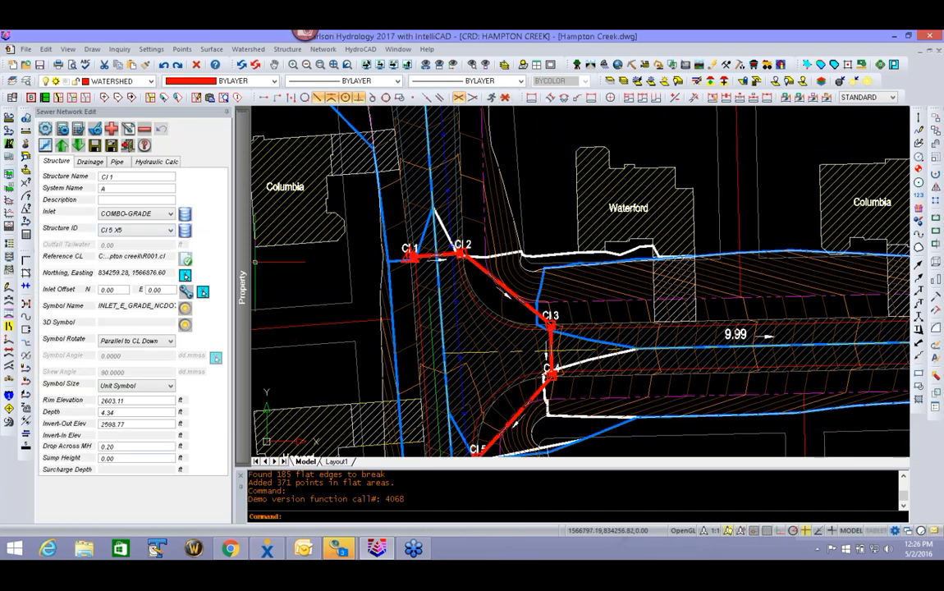
- Set the depth of inlet CI 1 to 5.50 ft
double_click(124, 414)
type("5")
left_click(132, 424)
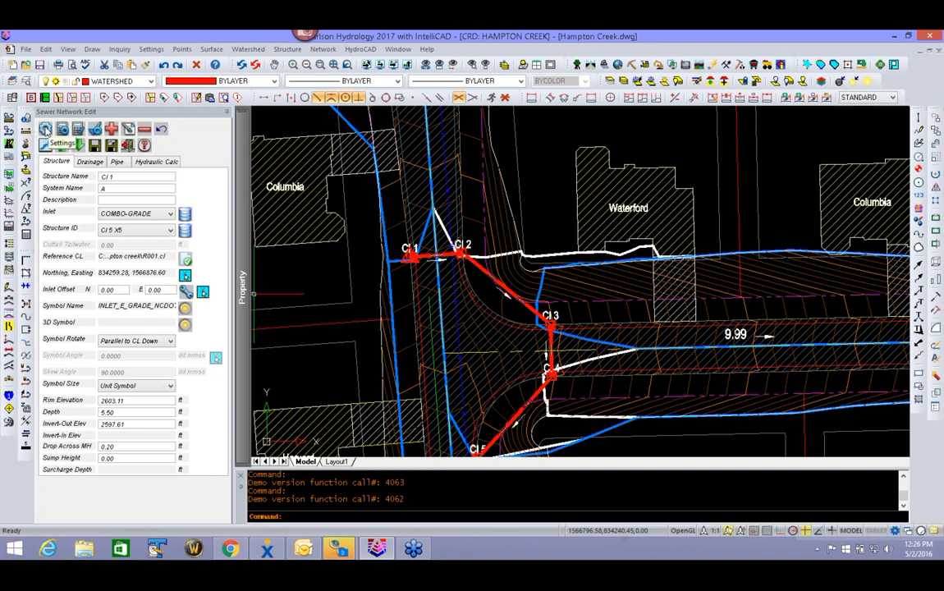
- In the network's design settings, enable automatic pipe sizes and invert elevations, step ups to minimize excavation, minimized pipe sizes and automatic invert-in adjustment
left_click(46, 130)
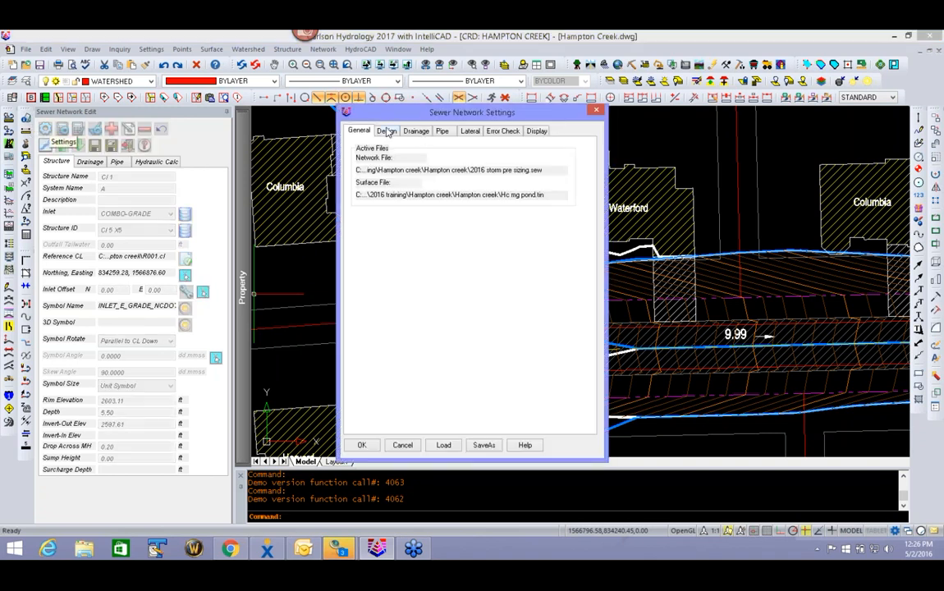
left_click(386, 132)
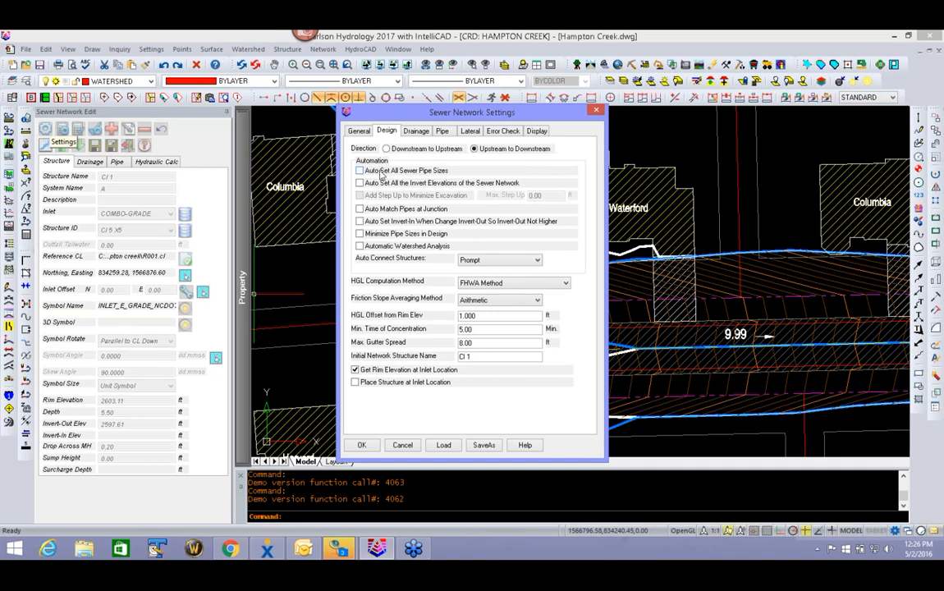
left_click(371, 176)
left_click(407, 184)
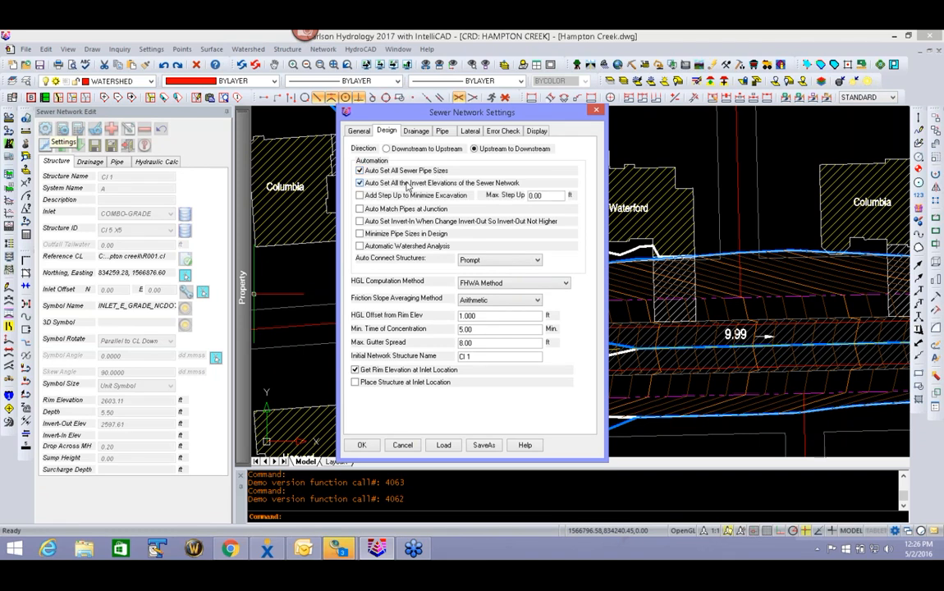
left_click(360, 197)
left_click(359, 235)
left_click(359, 221)
left_click(362, 445)
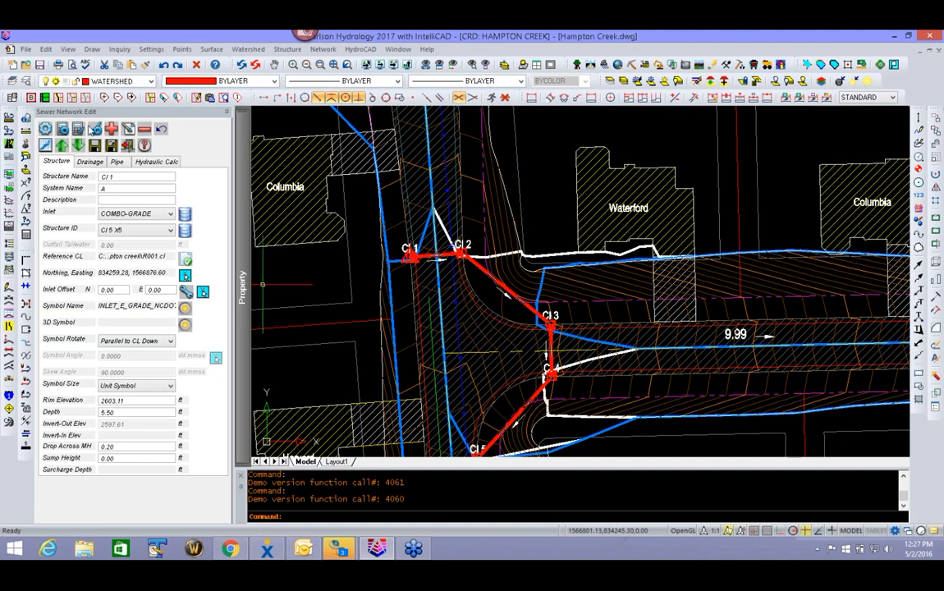
- Run the automatic design of the storm sewer network, overwriting the current design
left_click(62, 129)
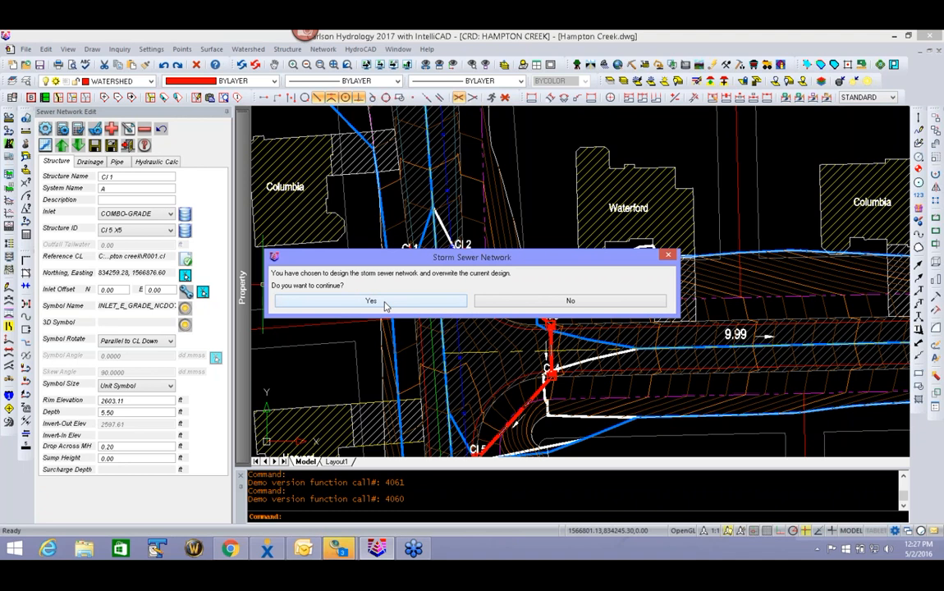
left_click(347, 303)
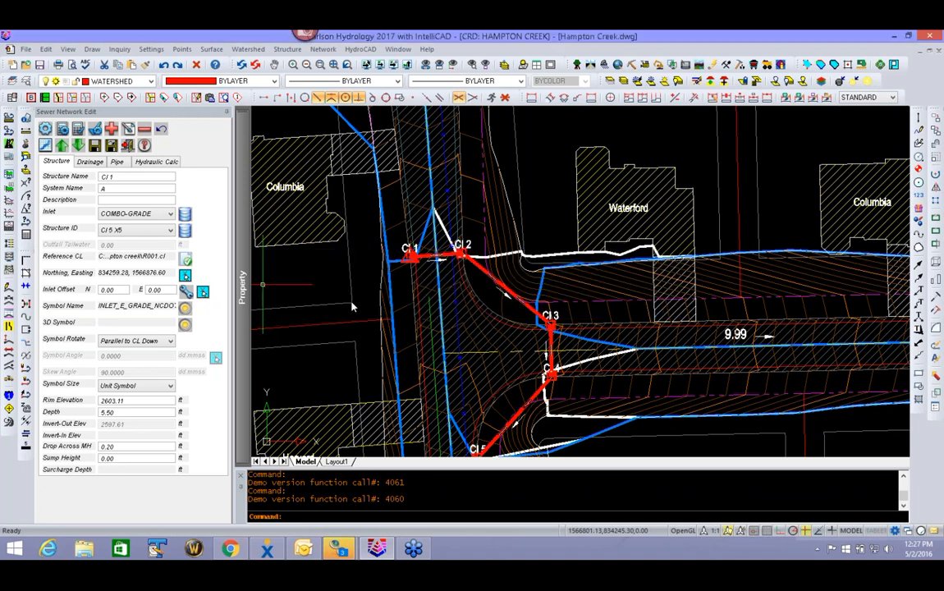
left_click(486, 311)
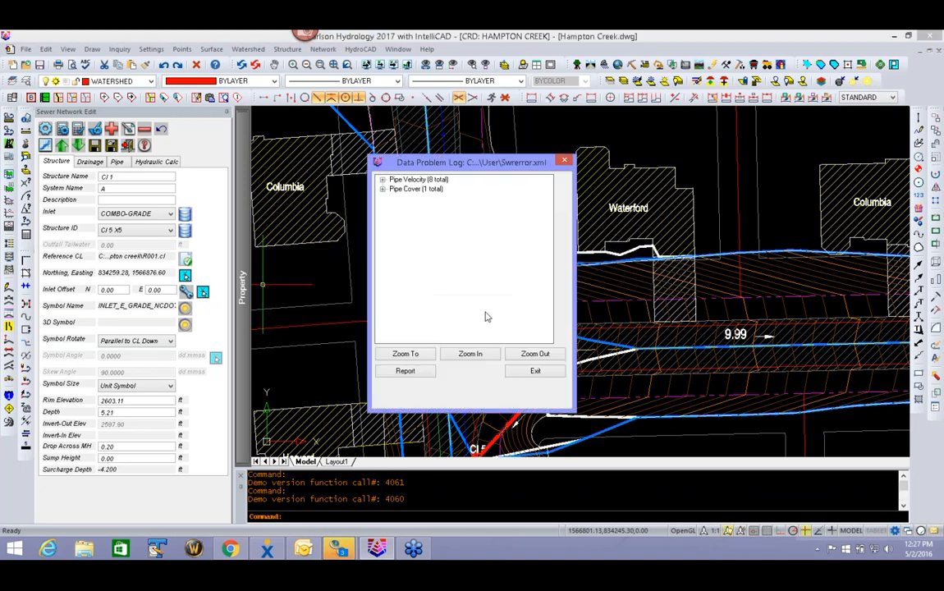
- Examine the pipe velocity and pipe cover entries in the problem log and zoom to the FES 10 to CI 9 cover problem
left_click(382, 180)
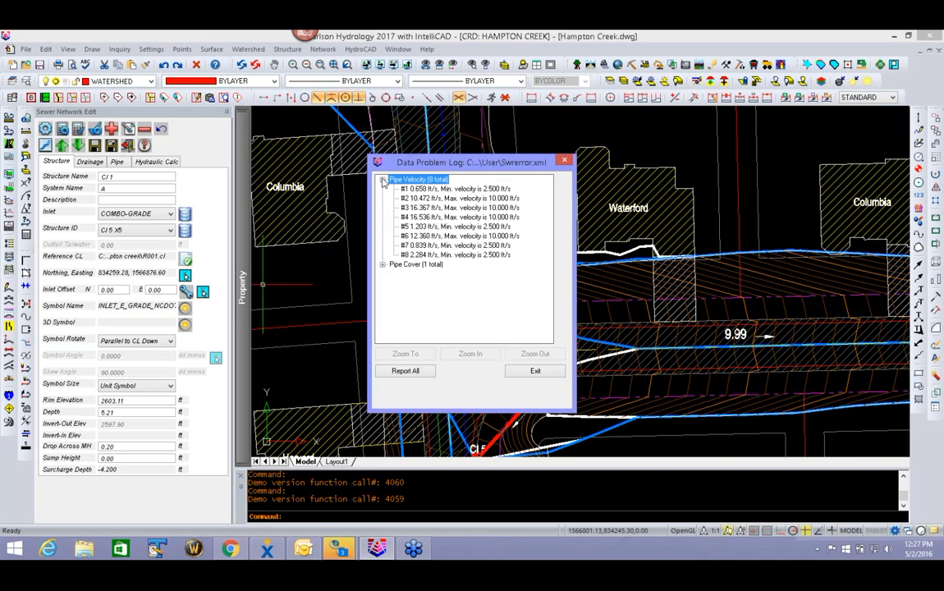
left_click(434, 190)
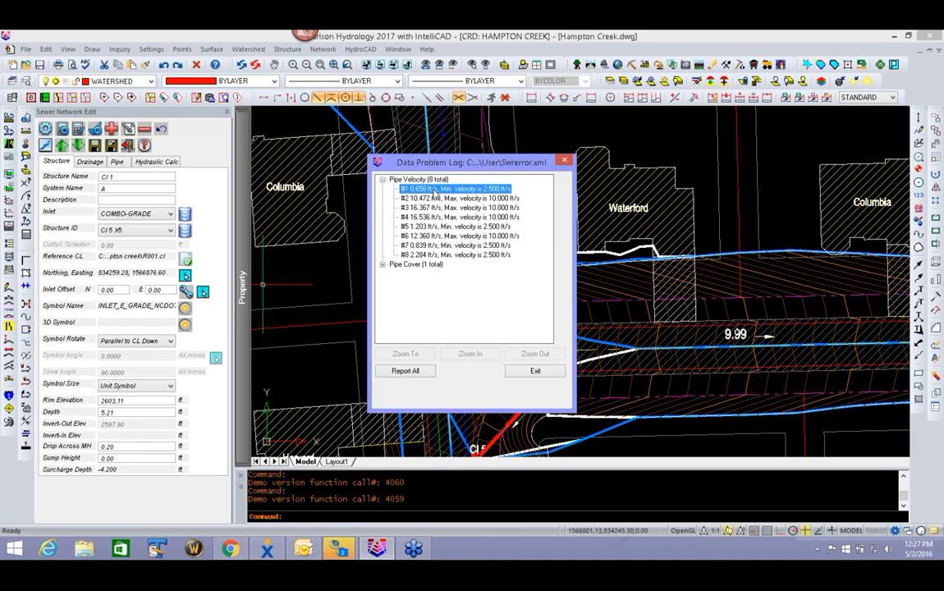
left_click(383, 264)
left_click(419, 274)
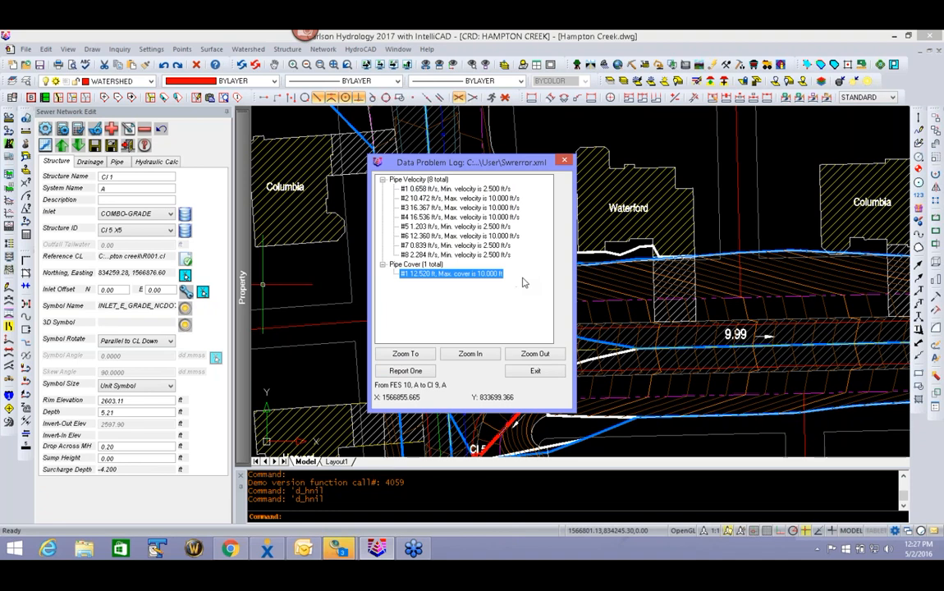
left_click(428, 274)
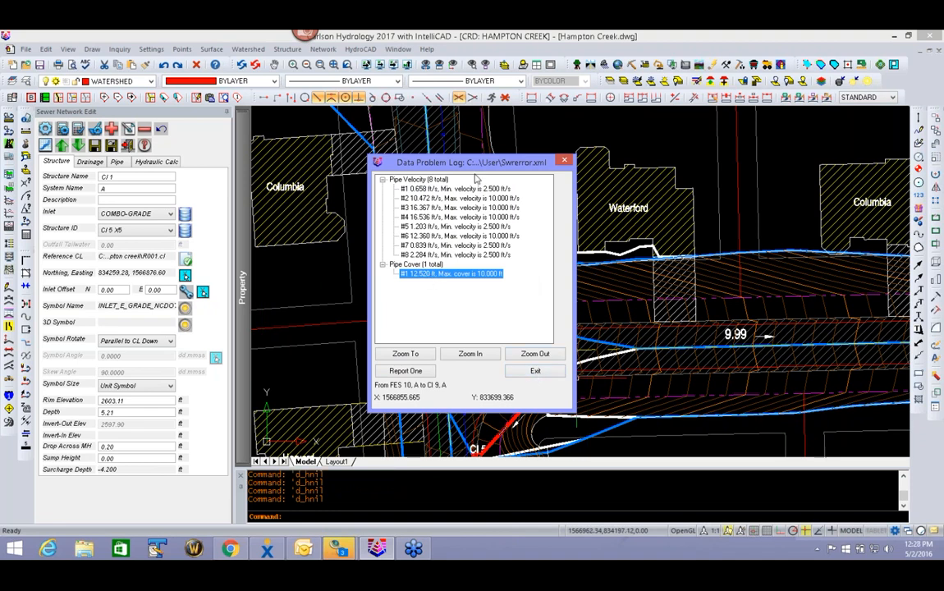
left_click_drag(430, 162, 142, 154)
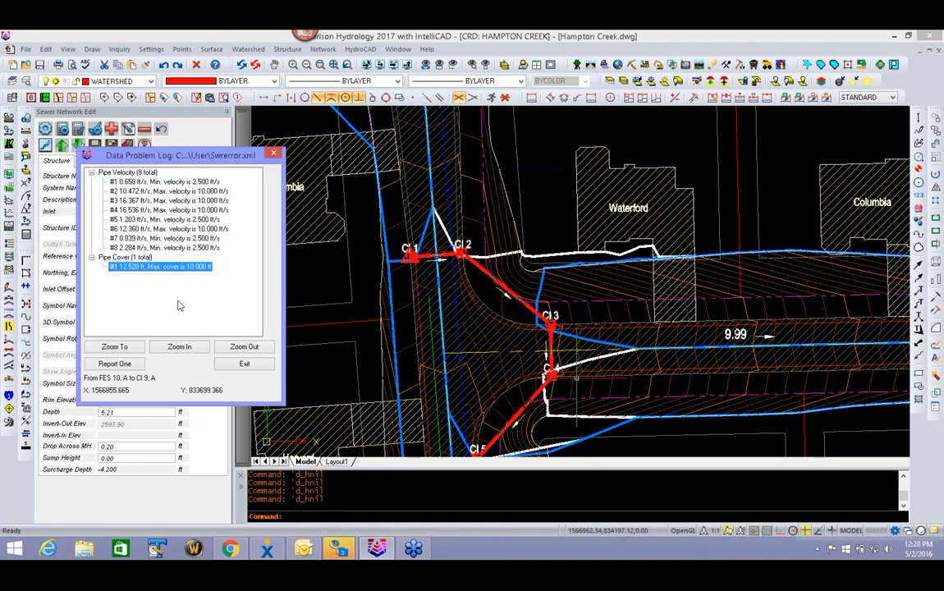
left_click(186, 348)
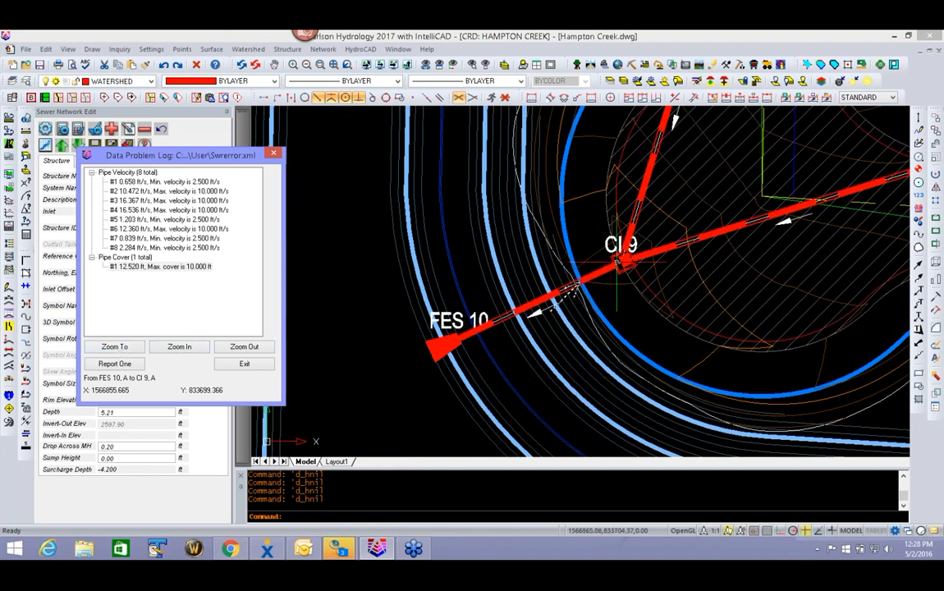
left_click(252, 366)
- Save the designed sewer network and exit the network edit
scroll(568, 332, "down", 5)
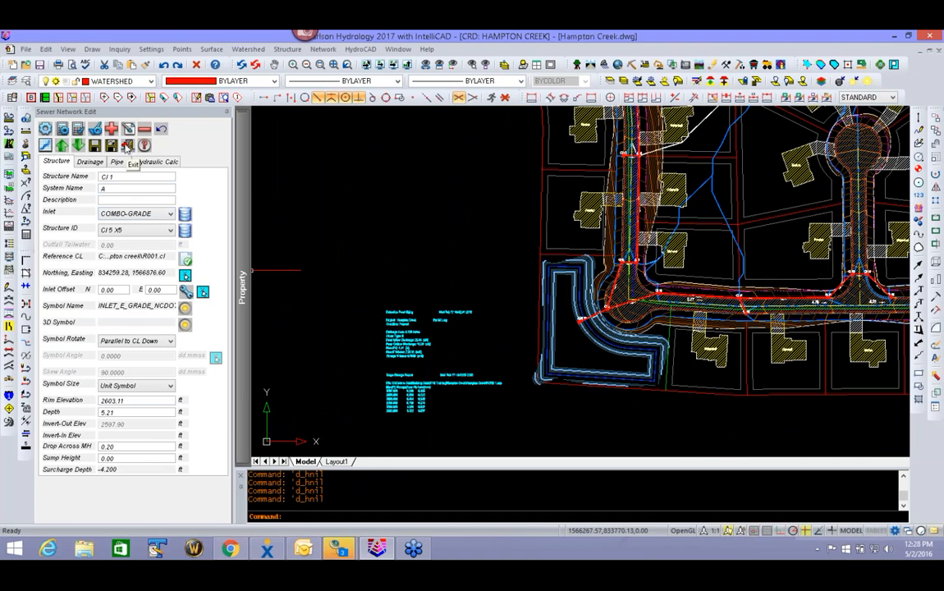
left_click(96, 146)
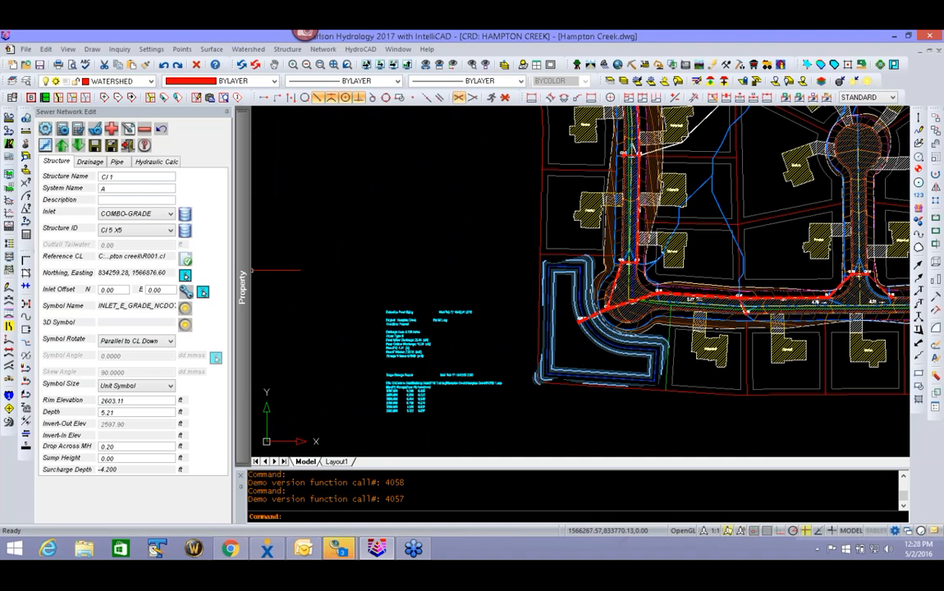
left_click(128, 147)
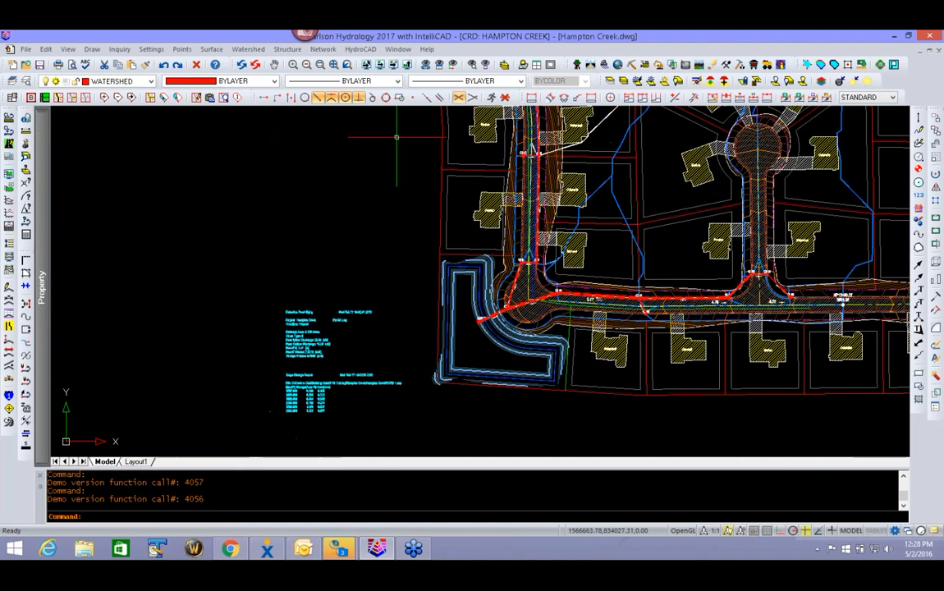
- Open the SpreadSheet Sewer Editor and set the size of the pipe between CI 11 and CI 16 to 15 in
left_click(323, 49)
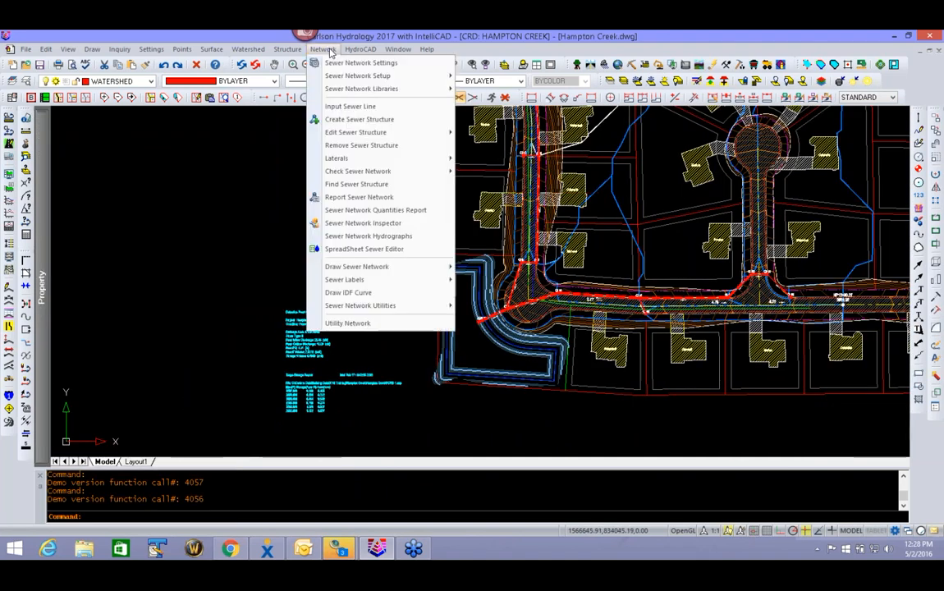
left_click(354, 249)
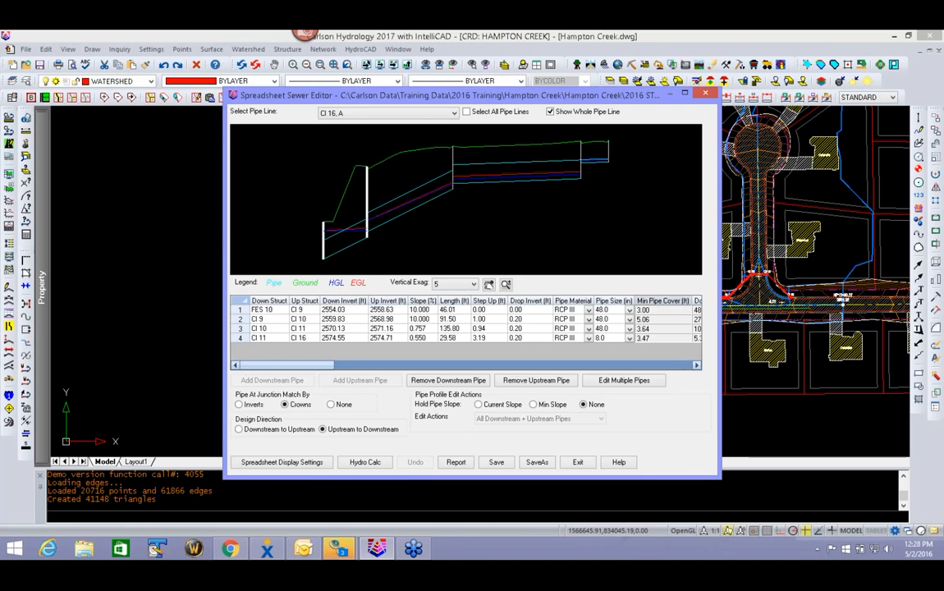
left_click(629, 340)
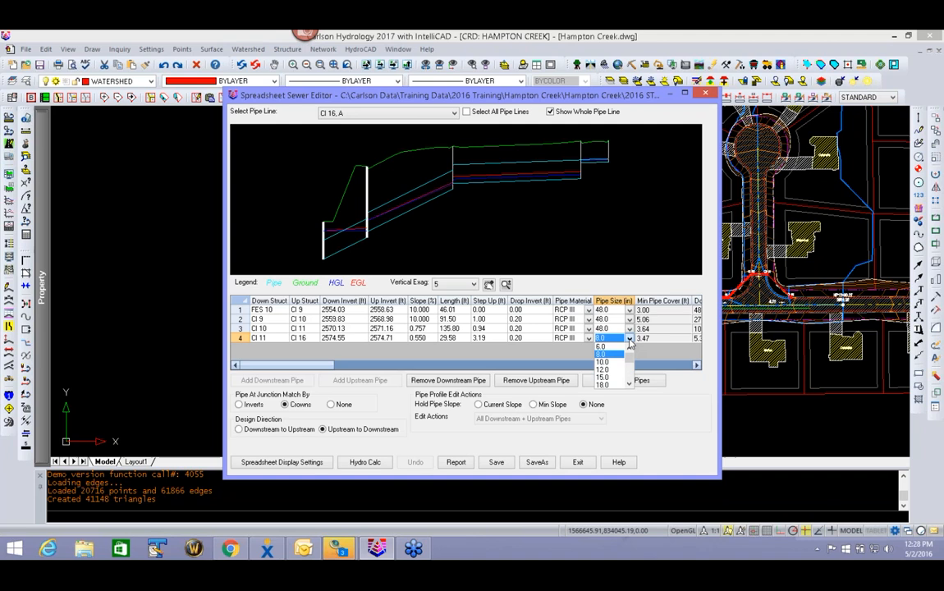
left_click(612, 379)
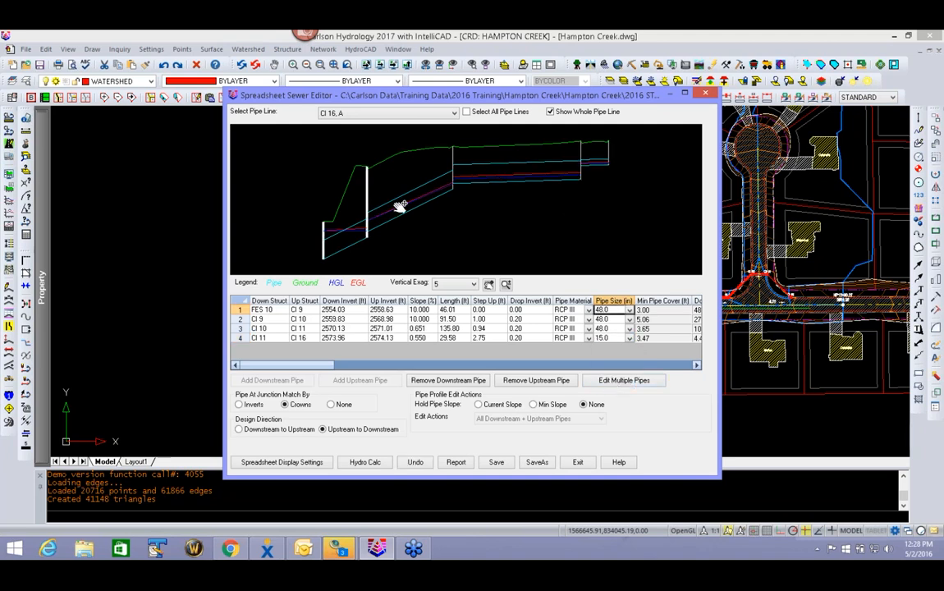
- Select pipe line CI 1, A and examine its redesigned profile along the run from the upstream inlets toward the outlet
left_click(410, 114)
left_click(387, 148)
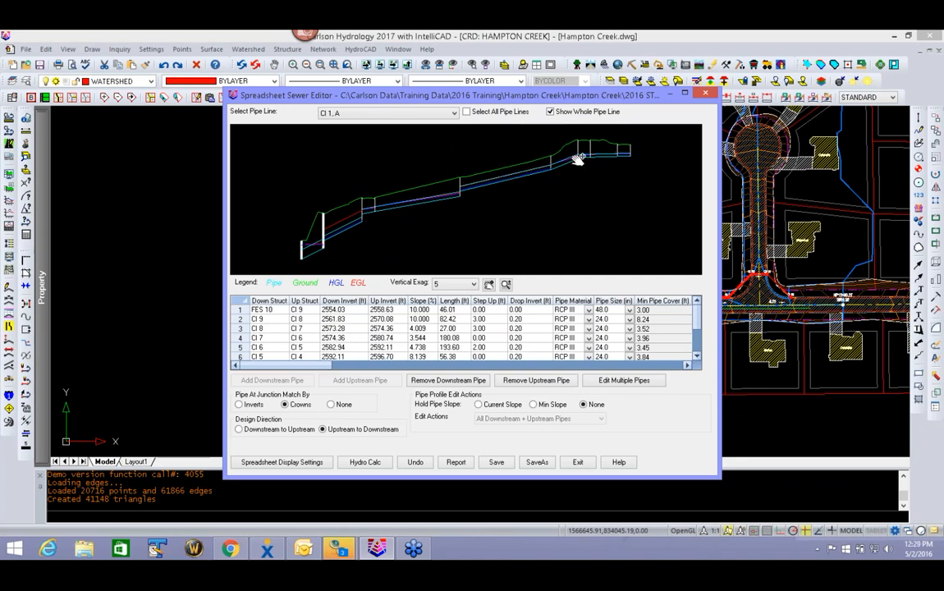
scroll(573, 152, "up", 3)
scroll(573, 159, "up", 2)
left_click_drag(653, 166, 572, 164)
left_click_drag(452, 212, 618, 180)
left_click_drag(308, 261, 523, 209)
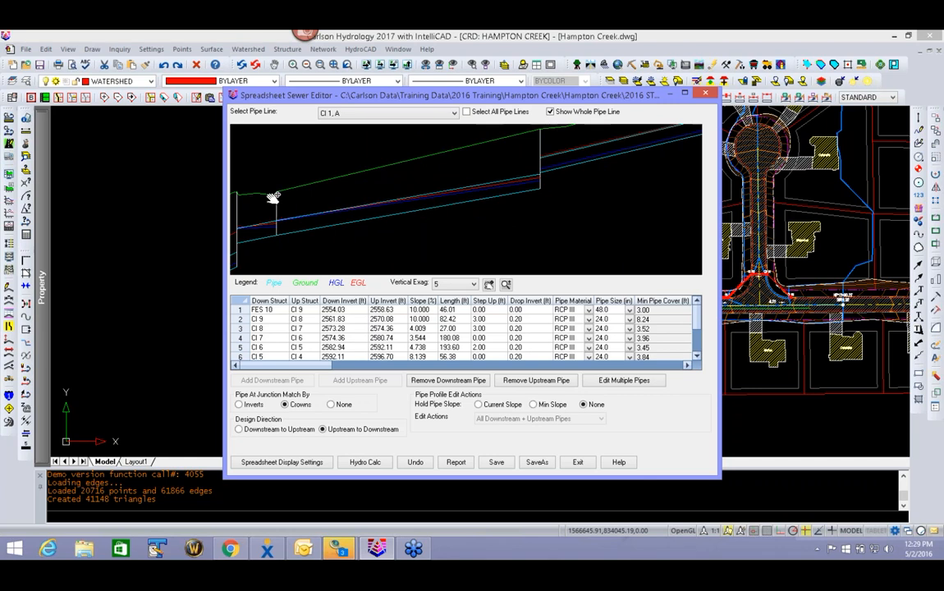
- Turn off pipe matching at junctions and set the up invert of the FES 10 to CI 9 pipe to 2556.00 ft
left_click(343, 310)
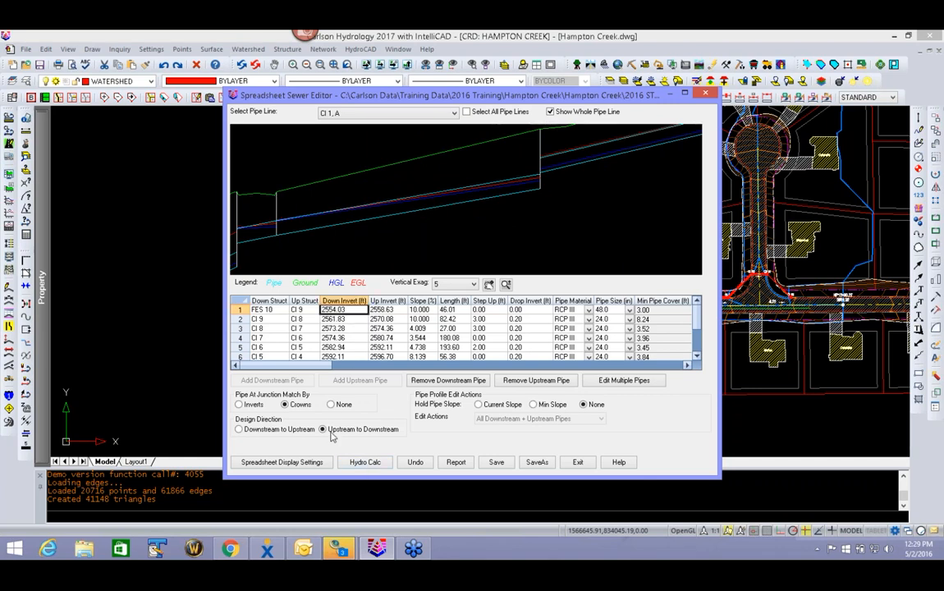
left_click(331, 405)
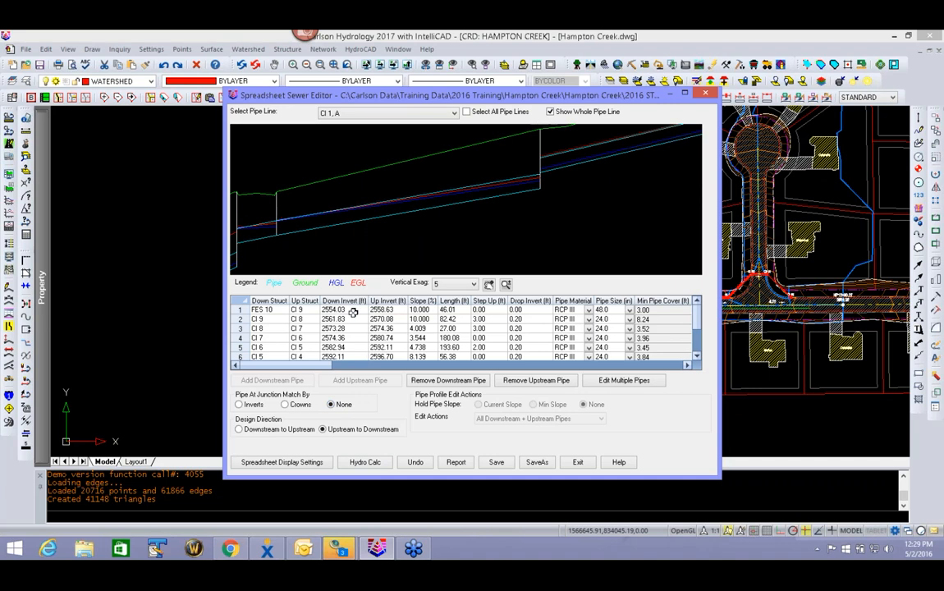
left_click(386, 318)
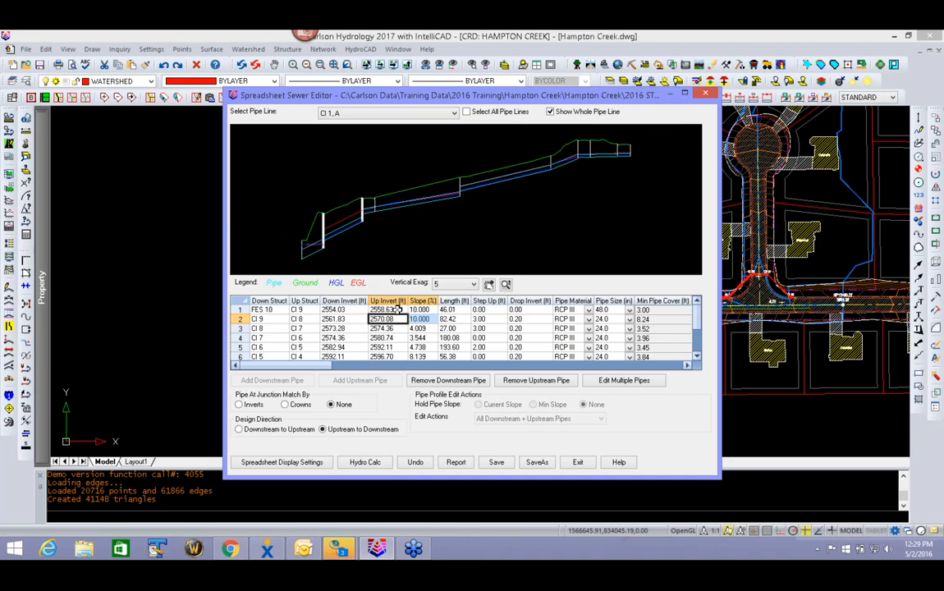
left_click(399, 309)
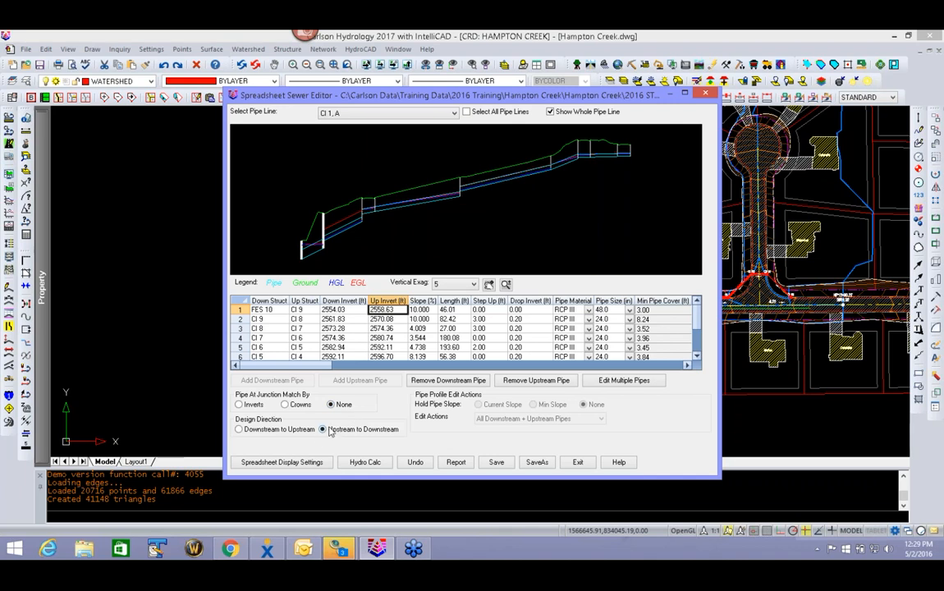
left_click(402, 309)
type("6")
left_click(401, 322)
scroll(284, 228, "up", 2)
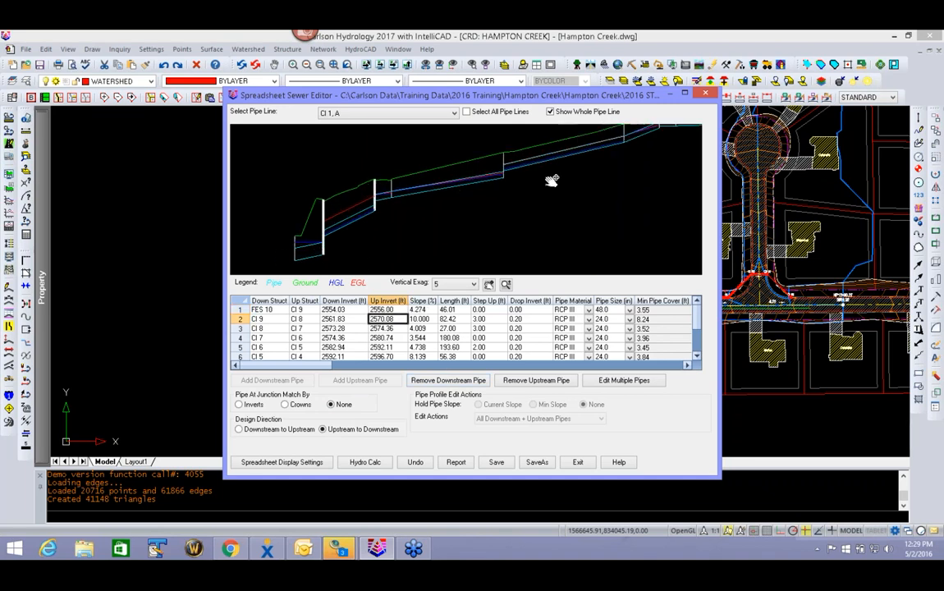
- Exit the spreadsheet sewer editor and save the network changes
scroll(505, 172, "down", 2)
left_click_drag(516, 202, 507, 205)
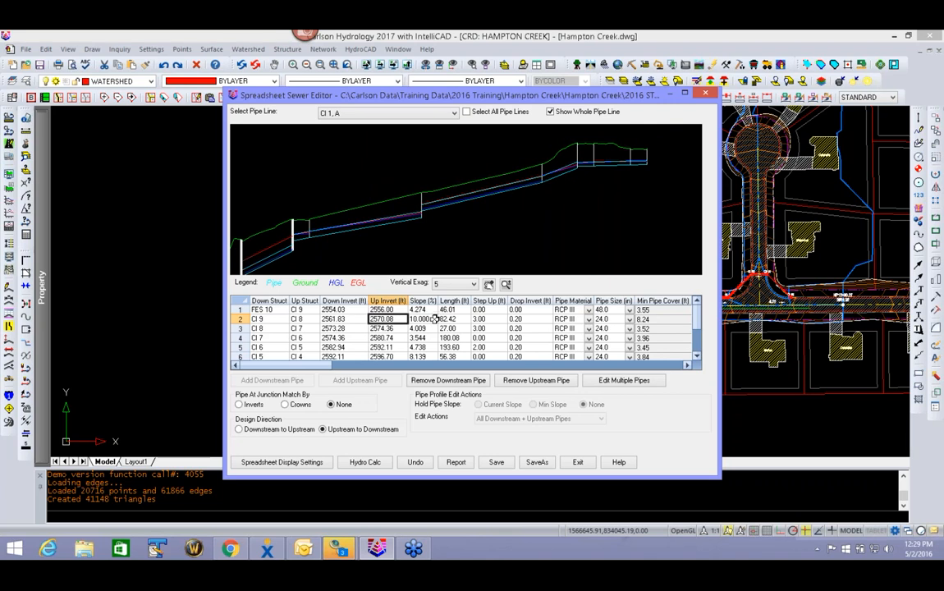
left_click(578, 462)
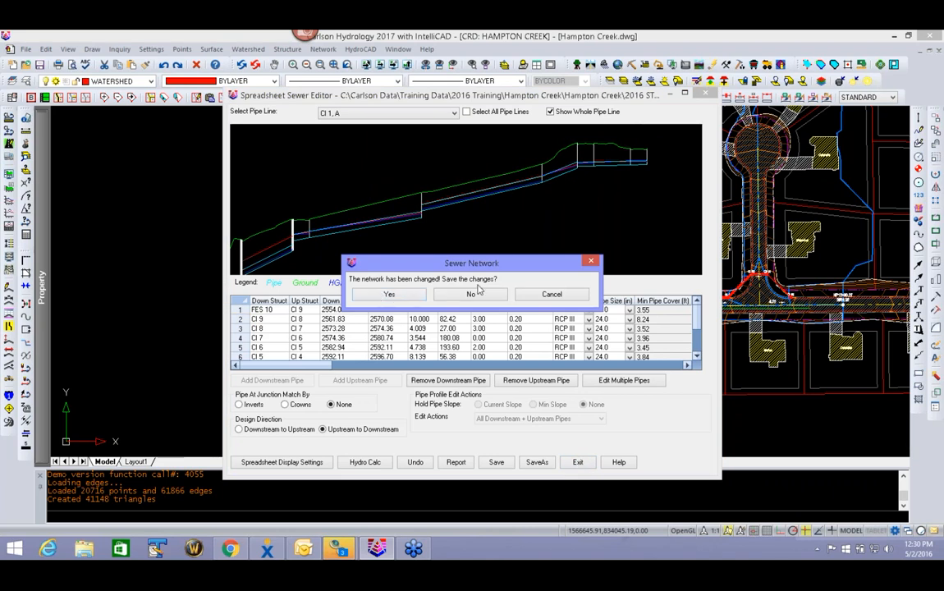
left_click(390, 294)
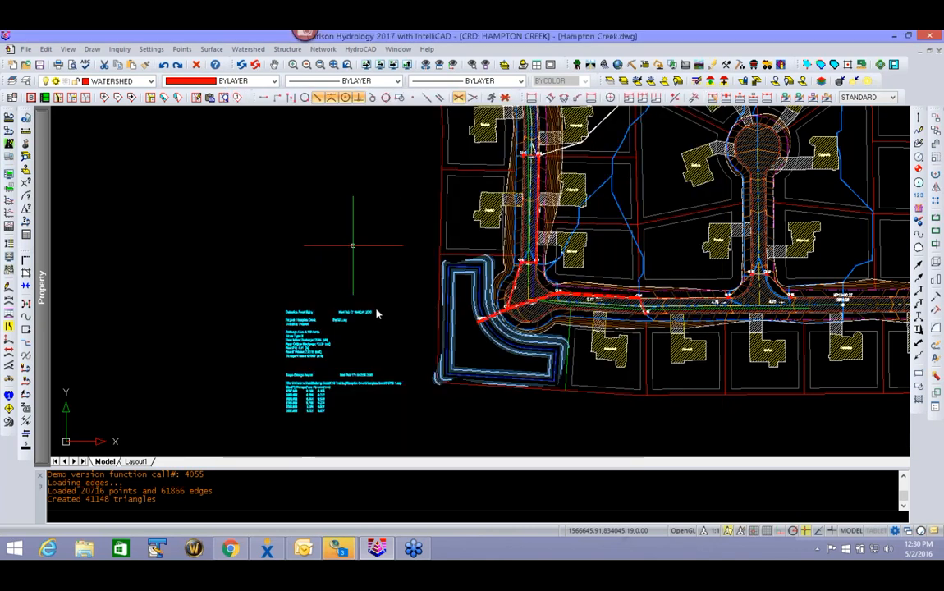
- Start drawing a sewer network profile and pick FES 10 in the plan as its downstream structure
scroll(376, 299, "down", 5)
scroll(388, 286, "up", 8)
scroll(388, 286, "down", 5)
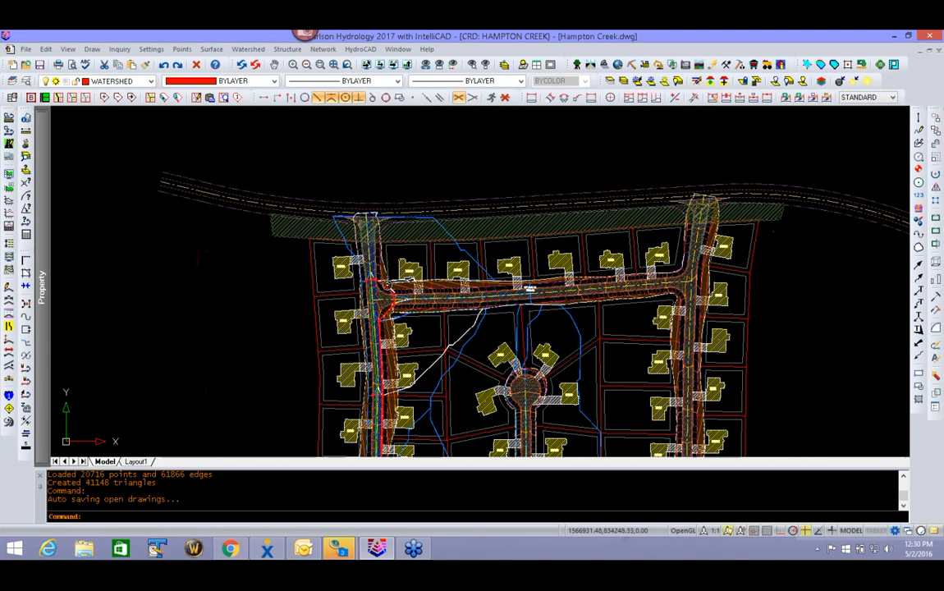
scroll(529, 290, "down", 5)
left_click(323, 49)
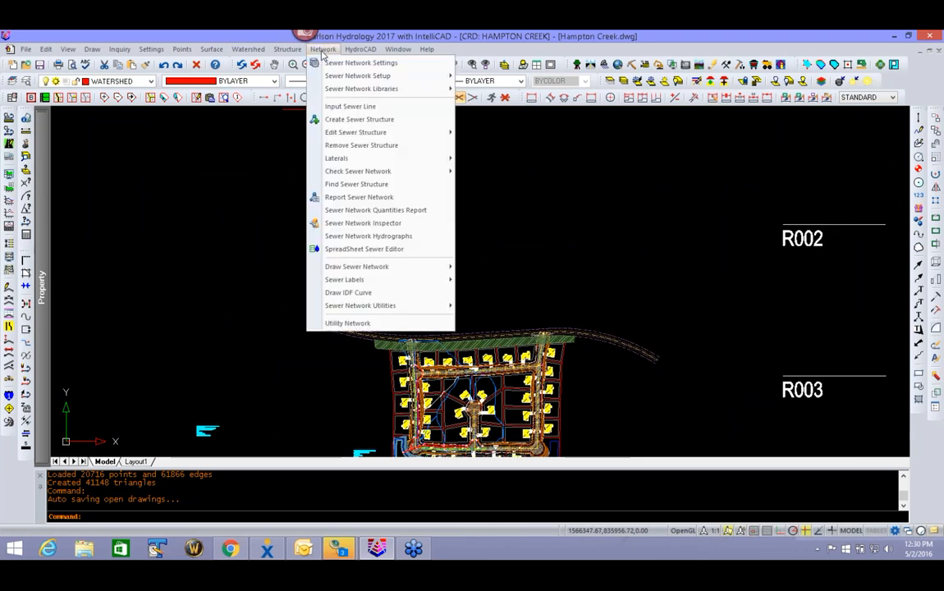
mouse_move(358, 158)
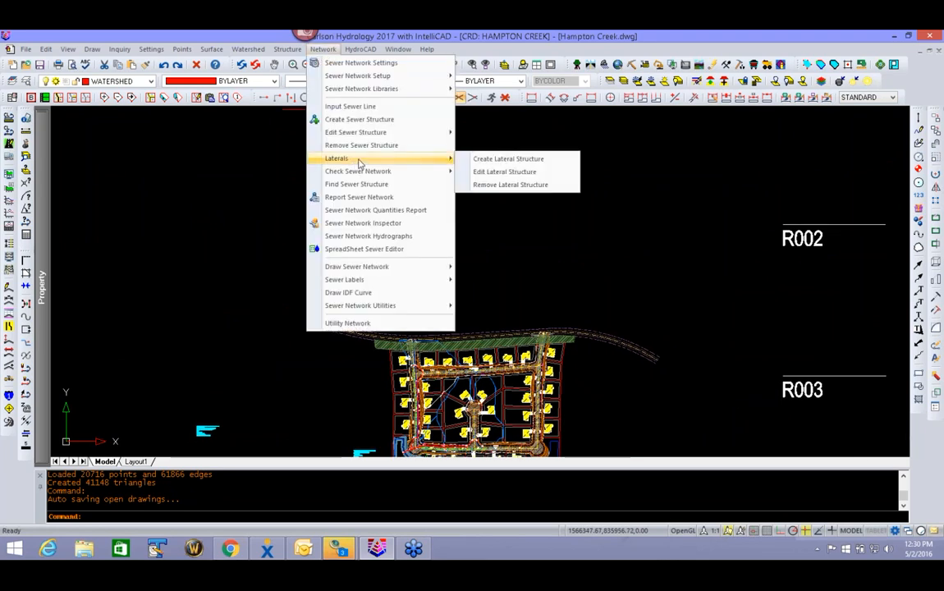
mouse_move(370, 266)
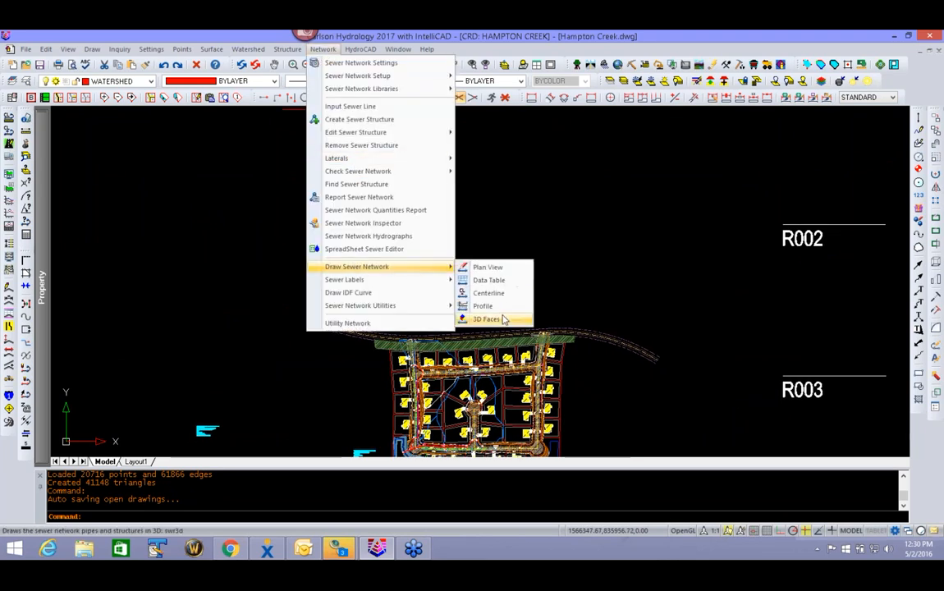
left_click(485, 306)
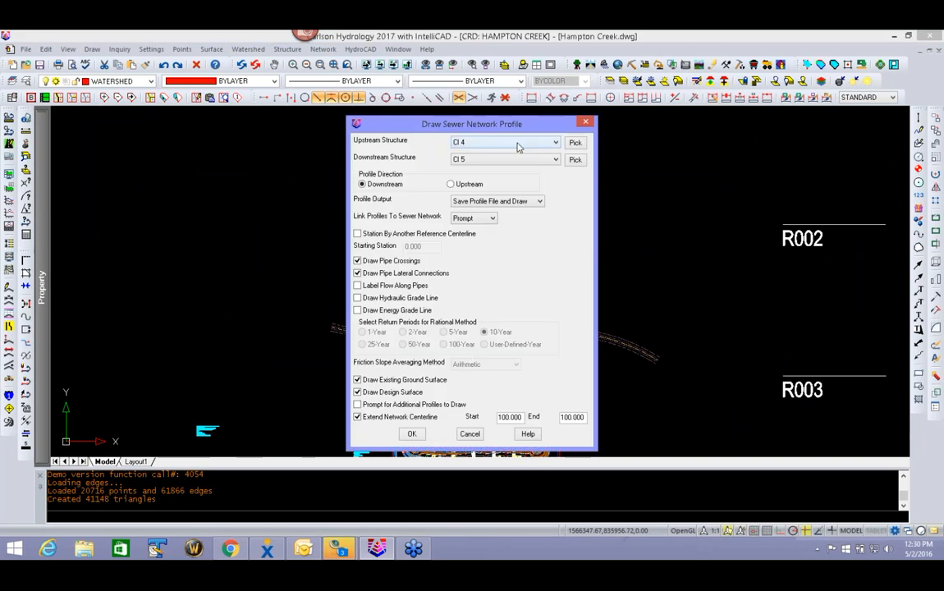
left_click(524, 160)
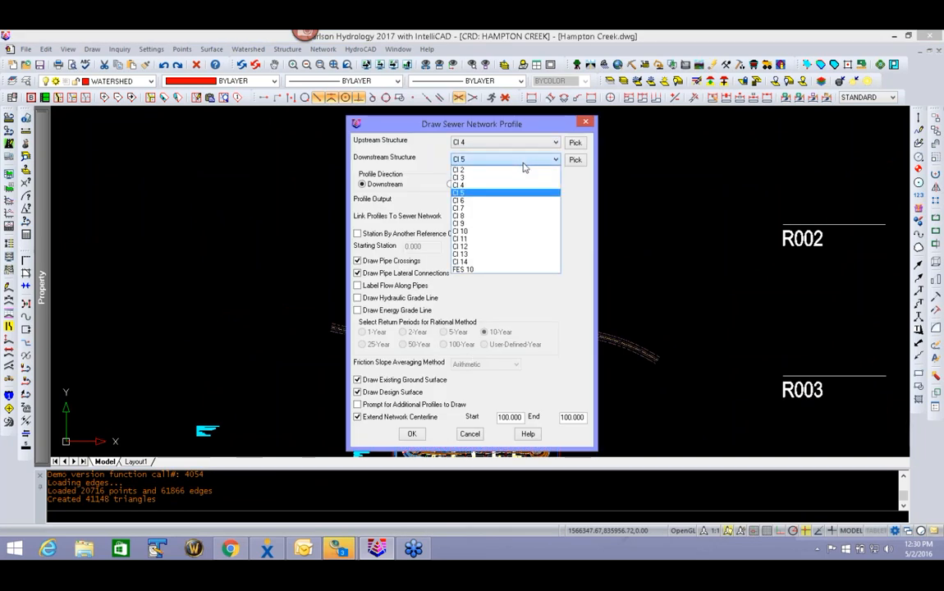
left_click(578, 161)
left_click(578, 161)
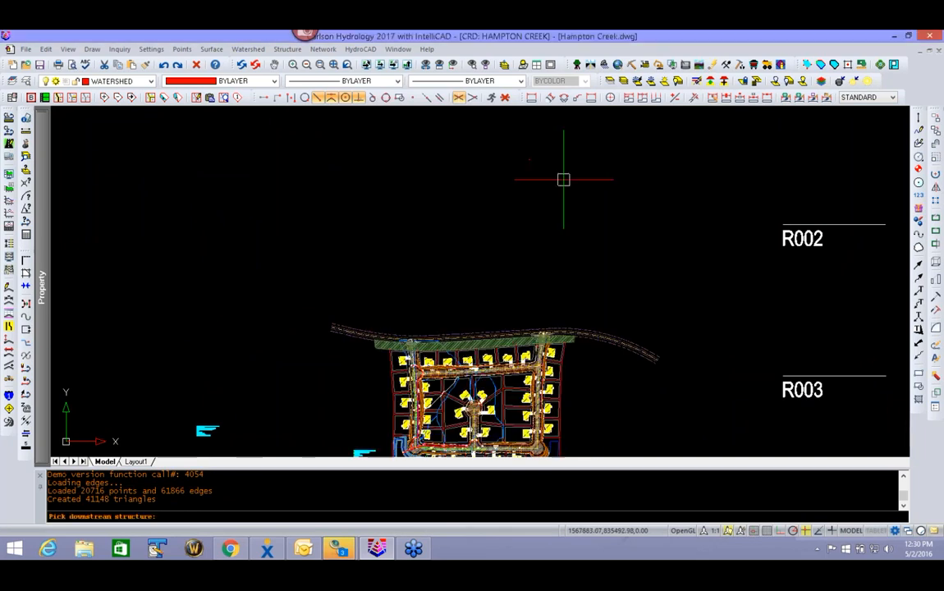
scroll(382, 313, "up", 6)
scroll(382, 313, "up", 5)
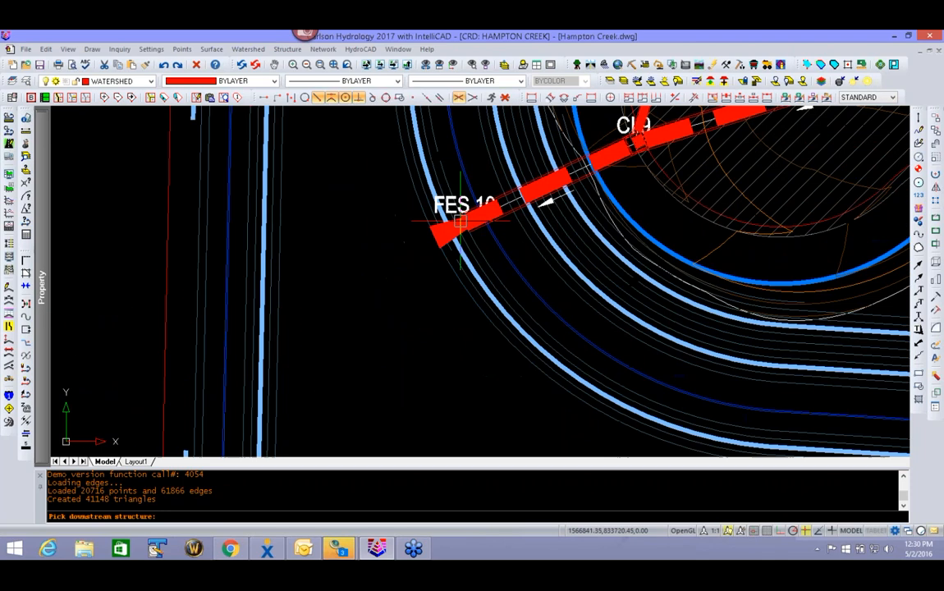
left_click(454, 227)
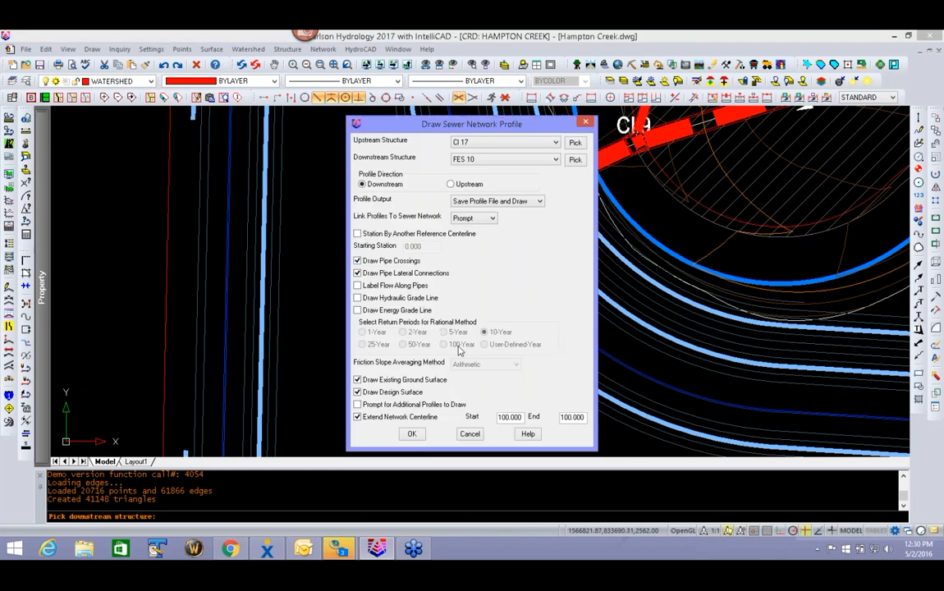
- Pick inlet CI 1 in the plan as the profile's upstream structure
left_click(575, 142)
scroll(548, 217, "down", 8)
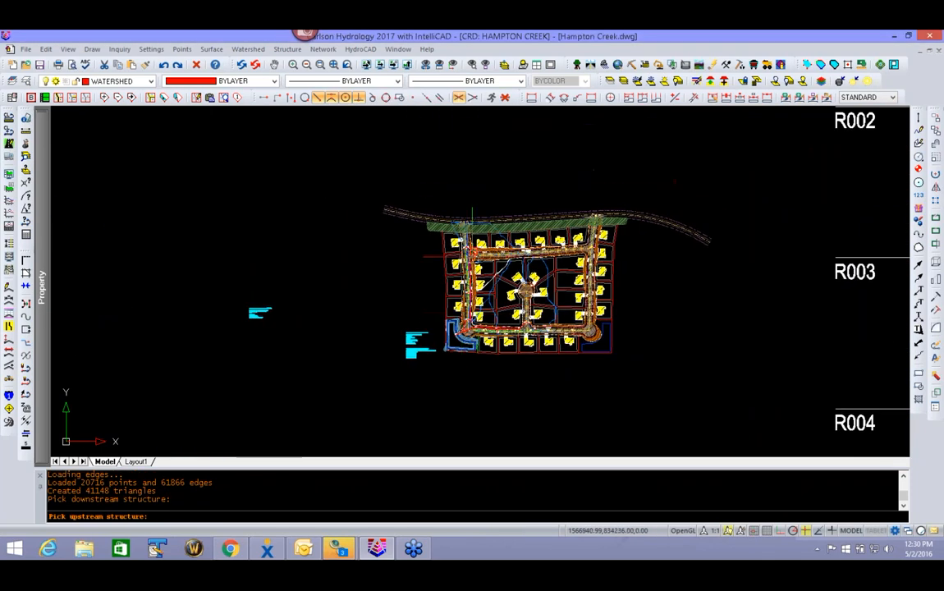
scroll(461, 349, "up", 10)
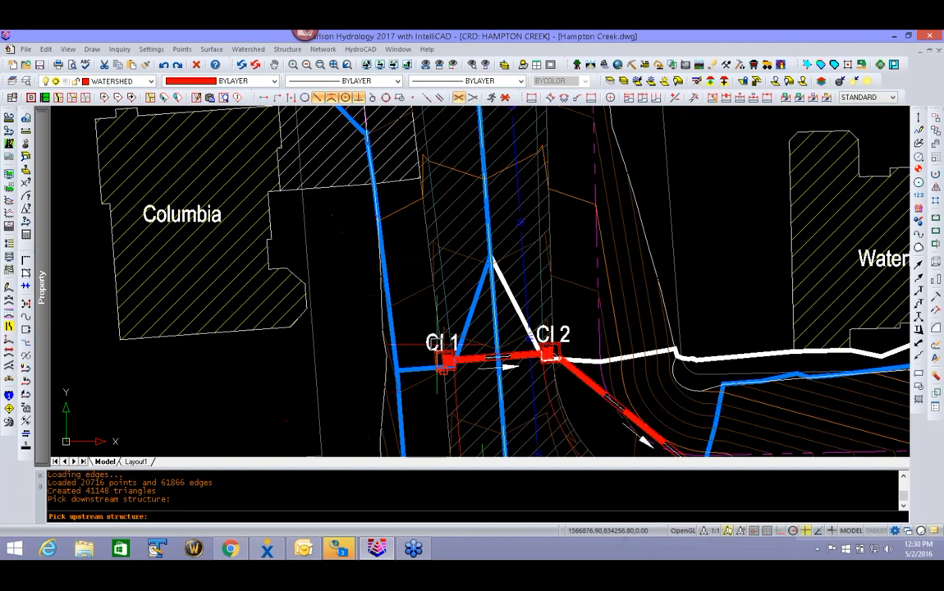
left_click(444, 359)
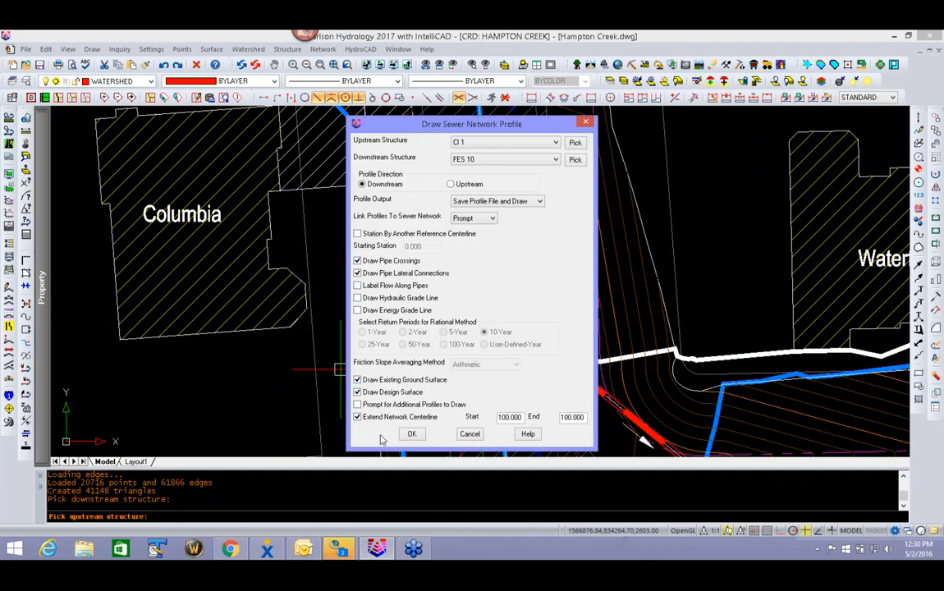
- Exclude the existing ground surface, design surface and network centerline extension from the profile and accept the profile settings
left_click(375, 381)
left_click(358, 392)
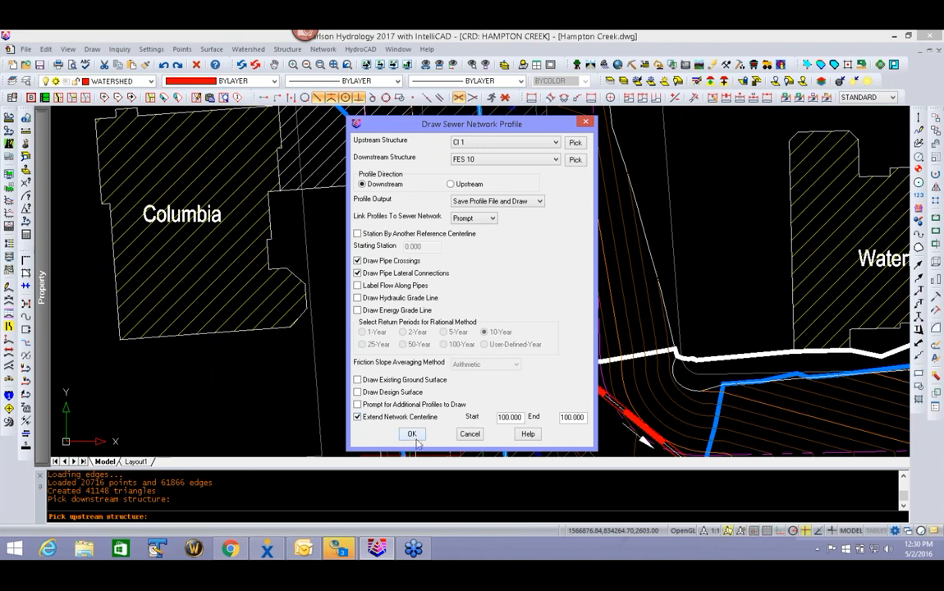
left_click(358, 417)
left_click(412, 434)
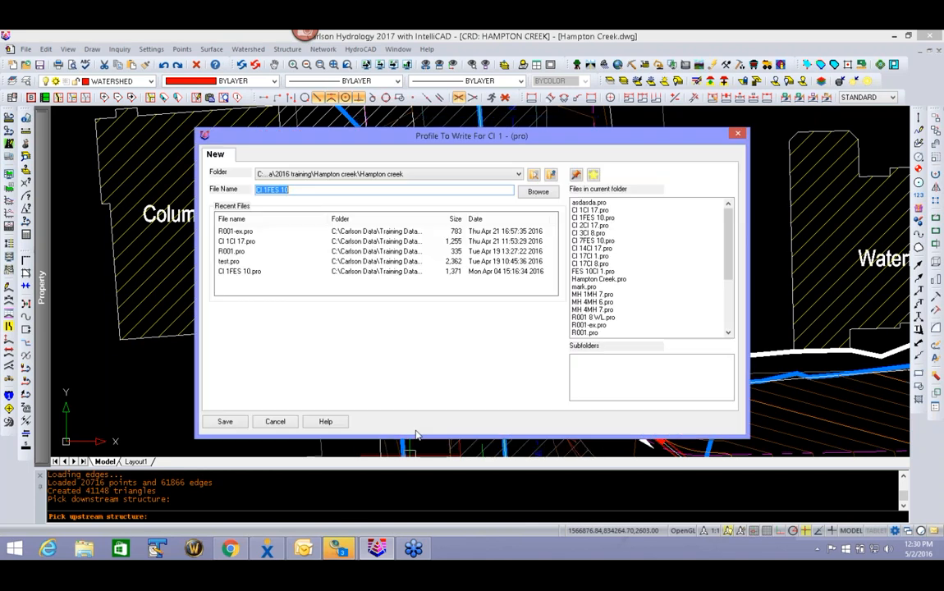
- Save the profile file as CI 1FES 10 and place the profile grid in the empty area above the site plan
left_click(225, 421)
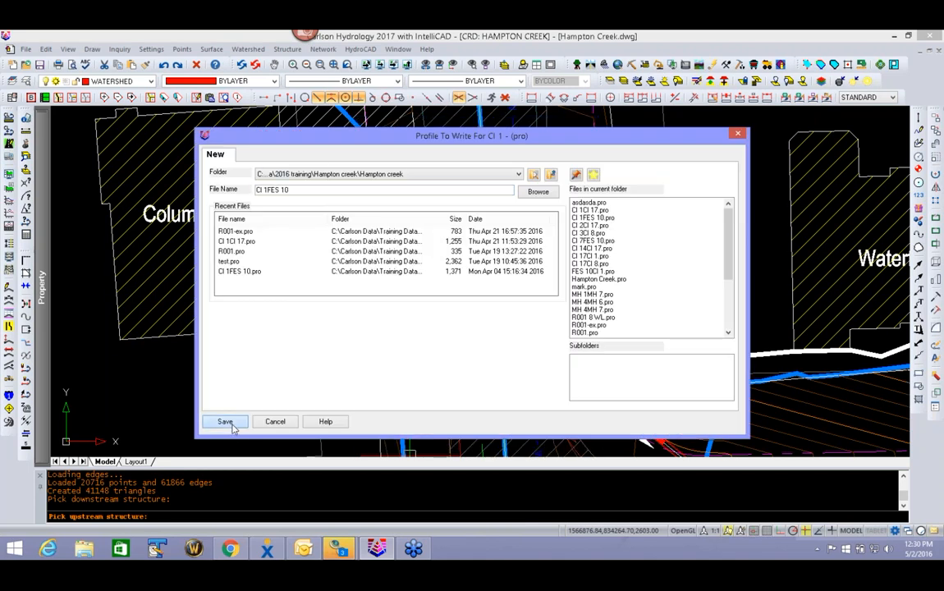
left_click(504, 317)
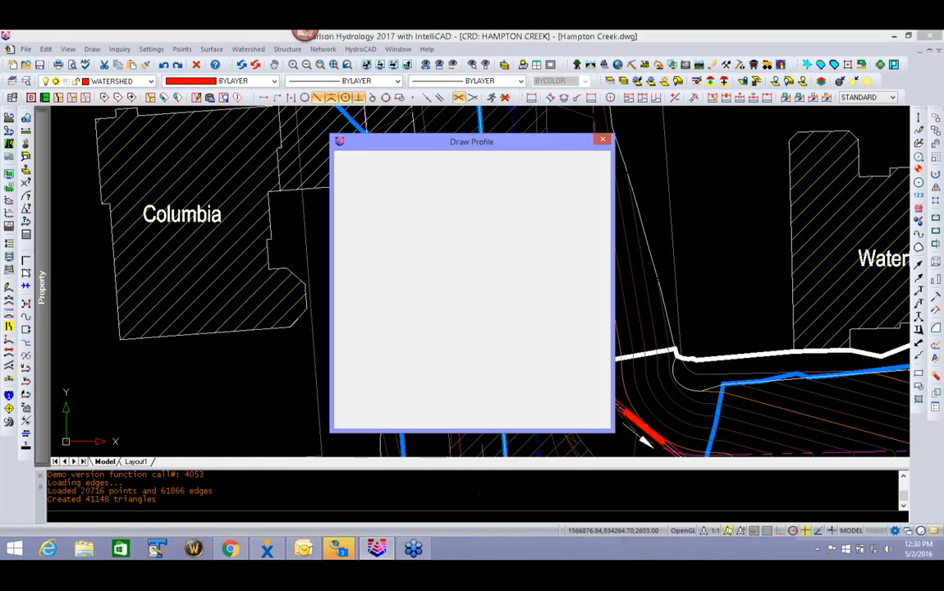
left_click(351, 417)
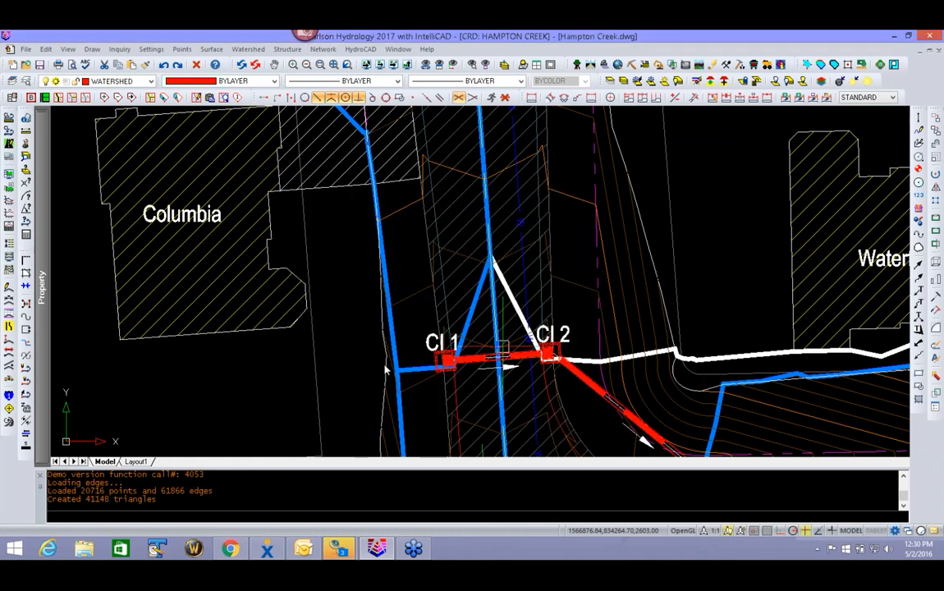
left_click(405, 332)
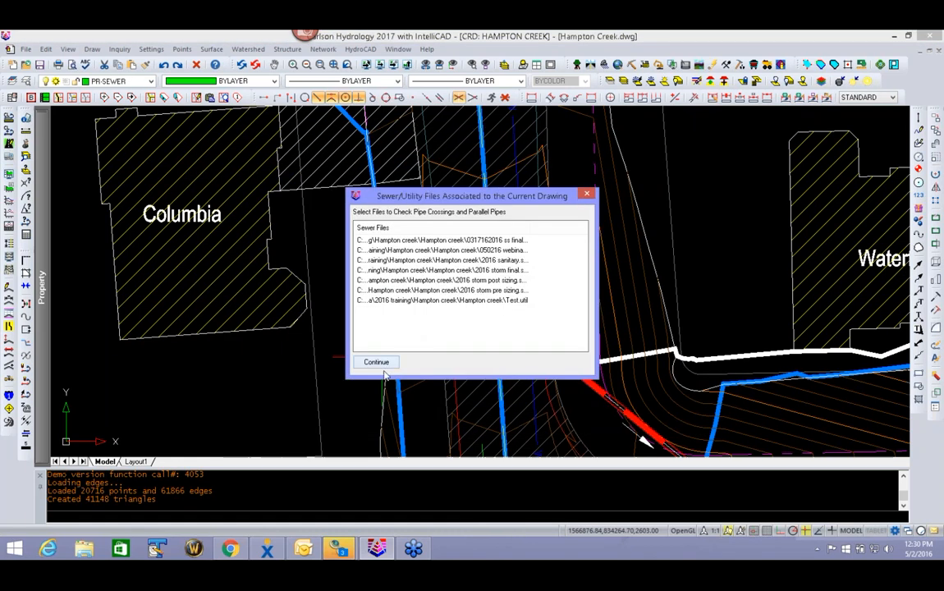
left_click(374, 361)
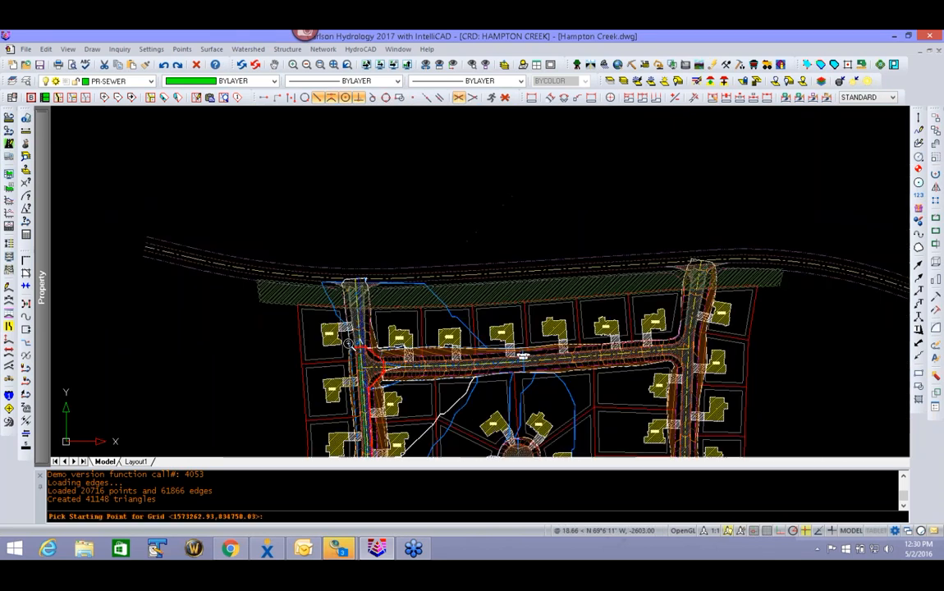
scroll(374, 327, "down", 6)
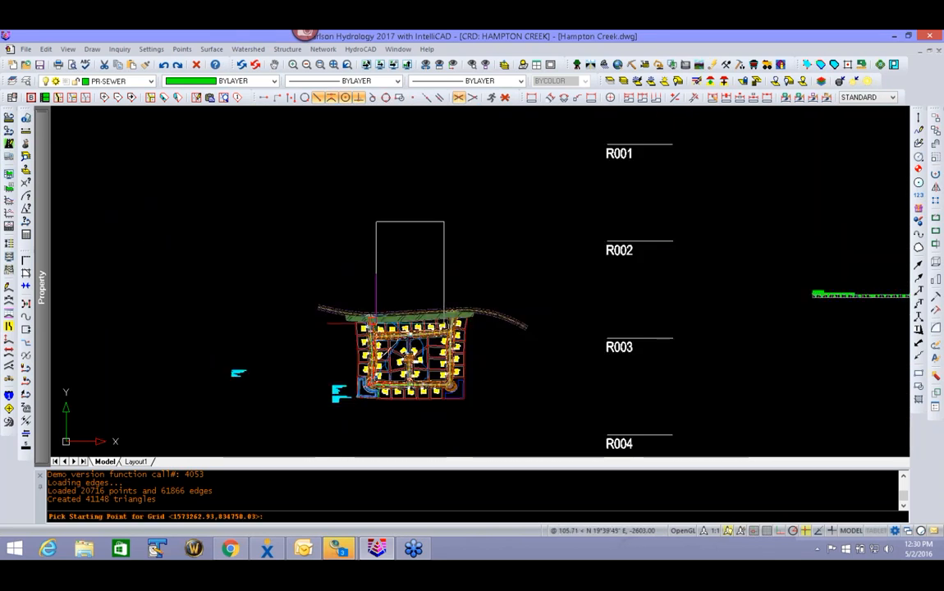
left_click(370, 260)
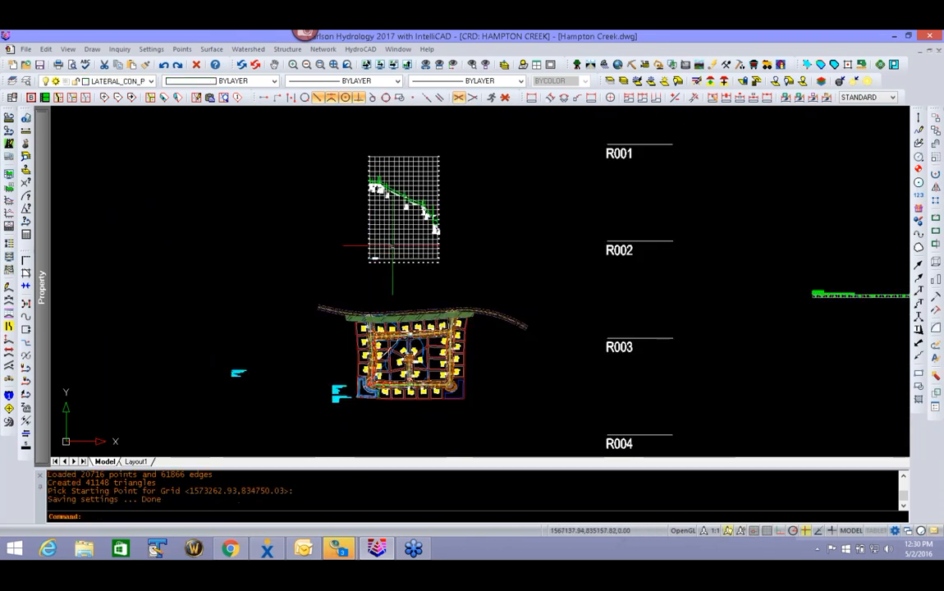
- Move the CI 6 end of the 24-inch pipe from CI 5 to elevation 2580 directly in the drawn profile
scroll(374, 260, "up", 8)
middle_click_drag(602, 335, 411, 307)
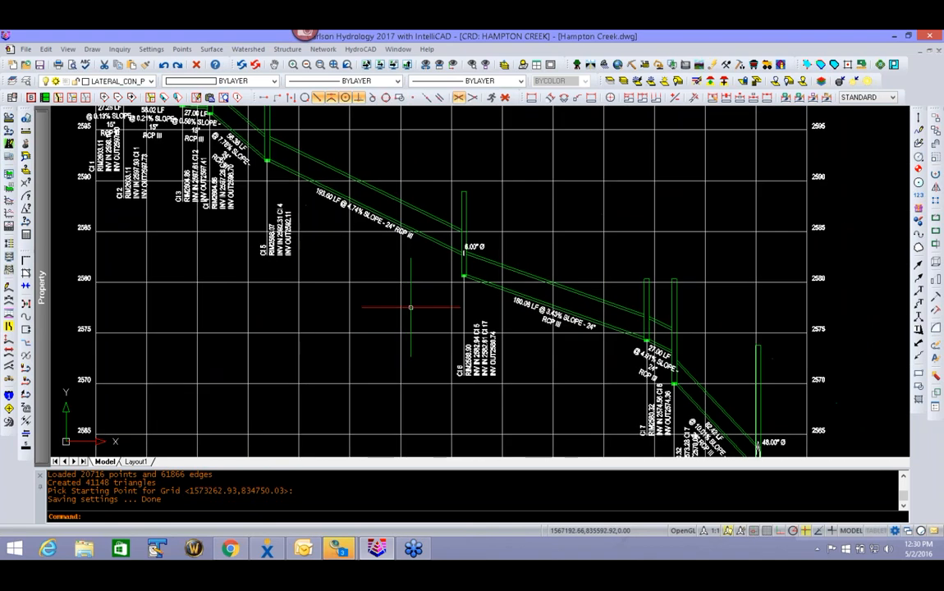
scroll(456, 263, "up", 4)
middle_click_drag(453, 260, 491, 377)
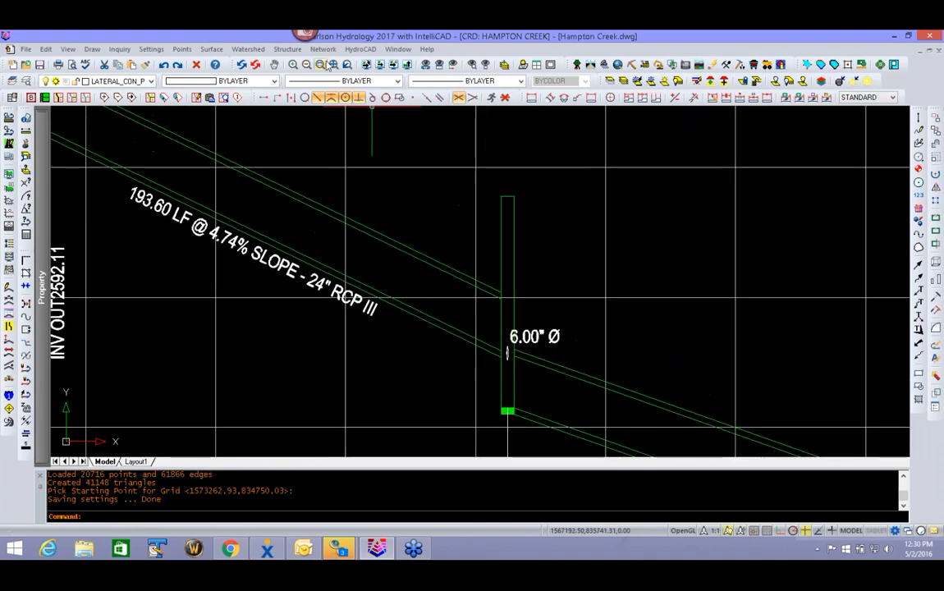
left_click(322, 50)
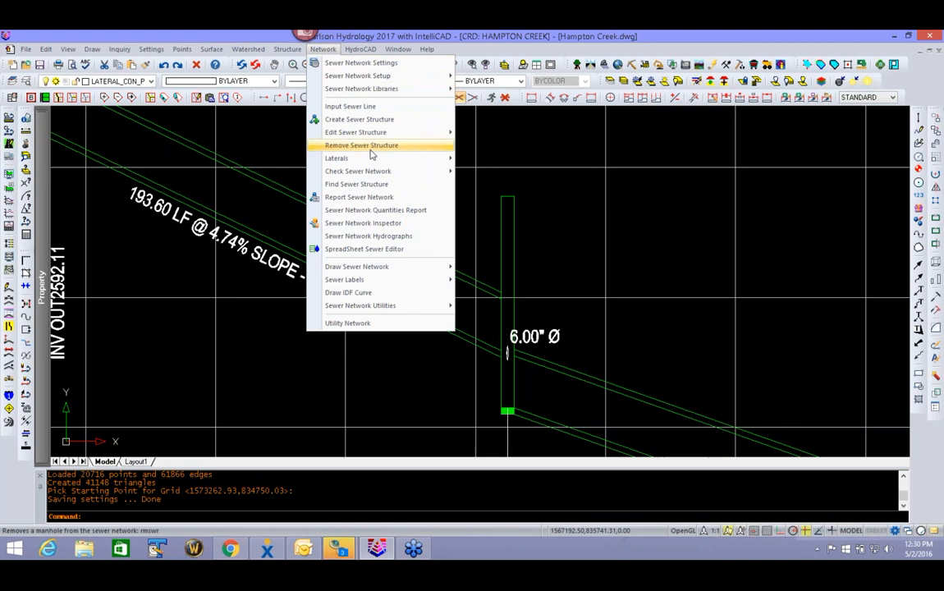
mouse_move(369, 165)
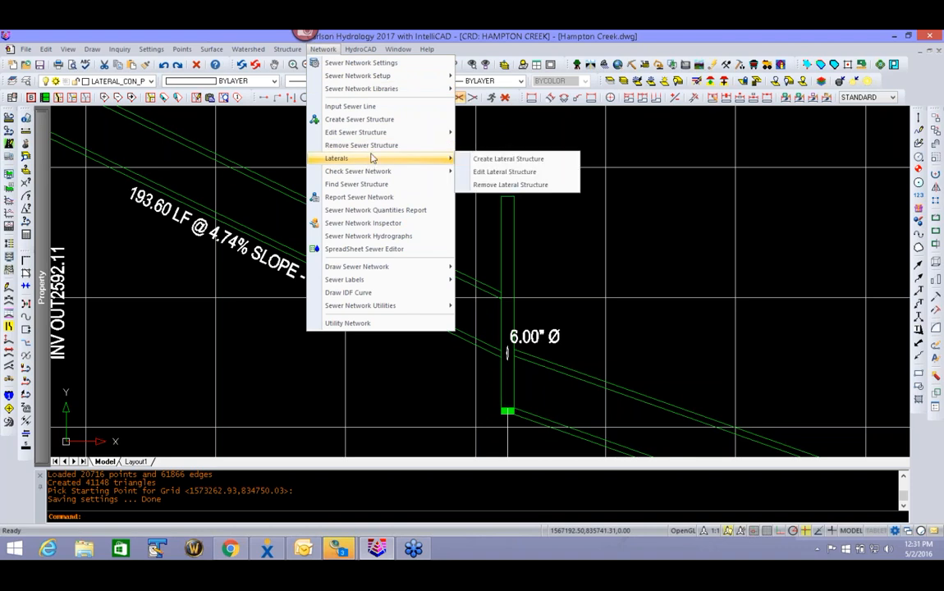
mouse_move(333, 129)
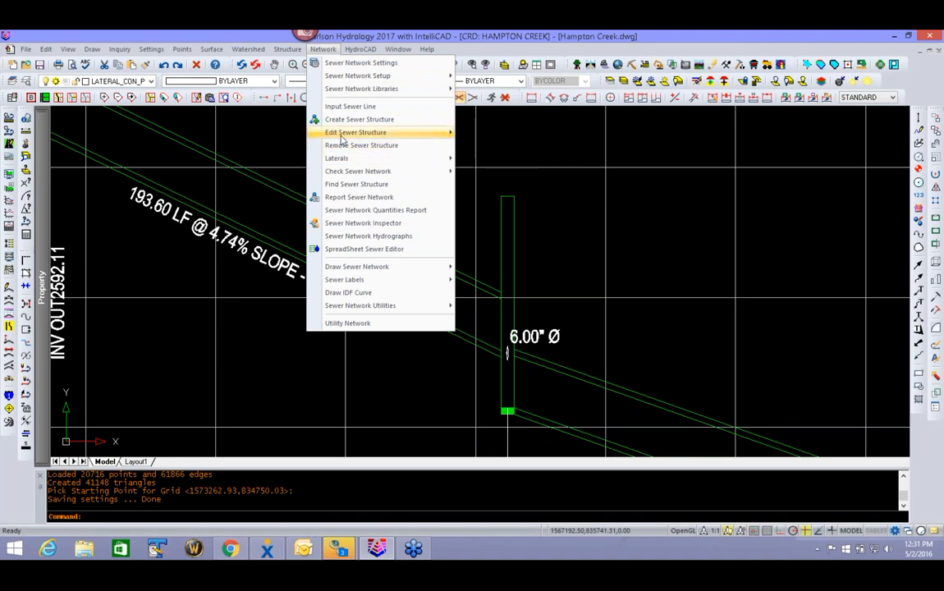
left_click(494, 160)
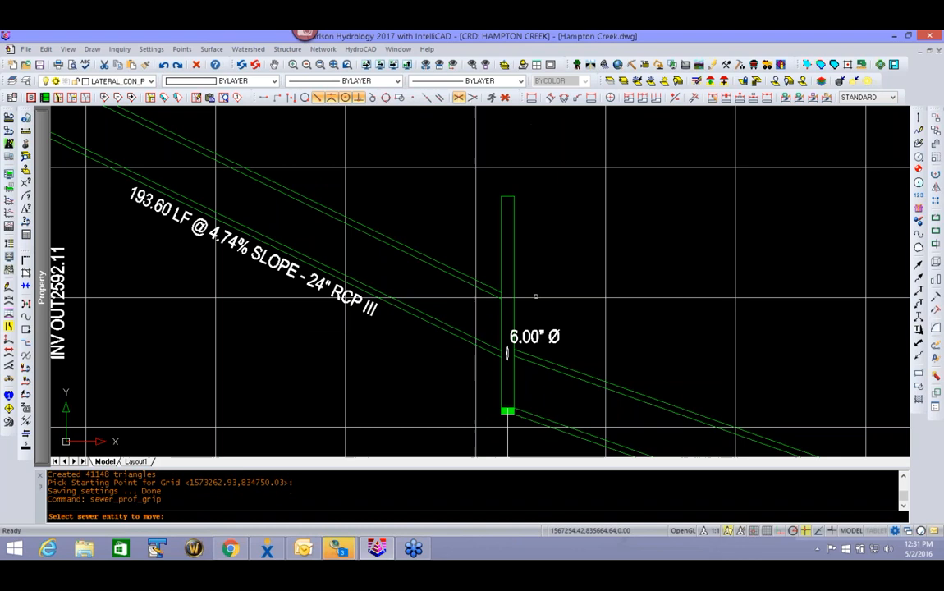
left_click(488, 372)
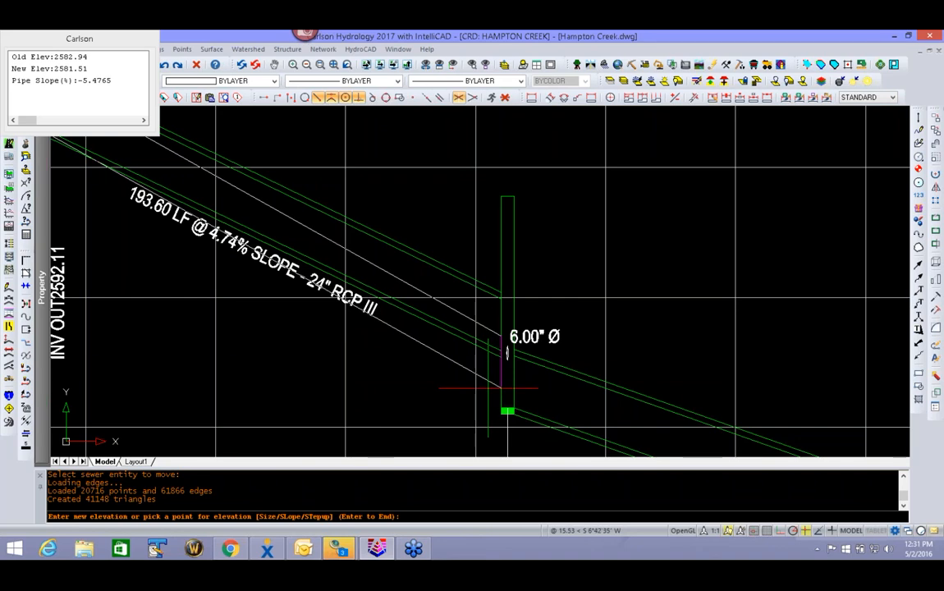
type("2580")
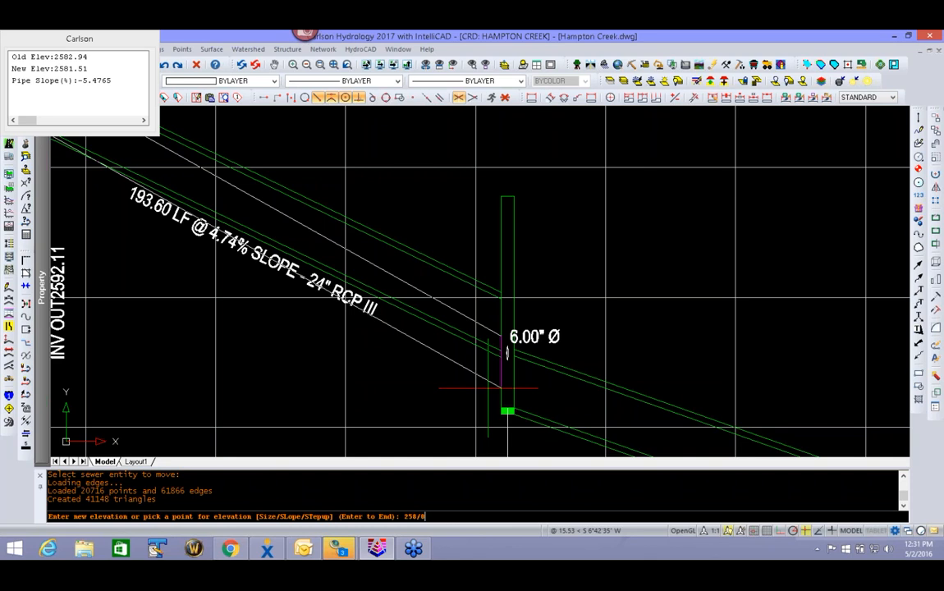
key("BackSpace")
key("BackSpace")
key("BackSpace")
type("80")
key("Return")
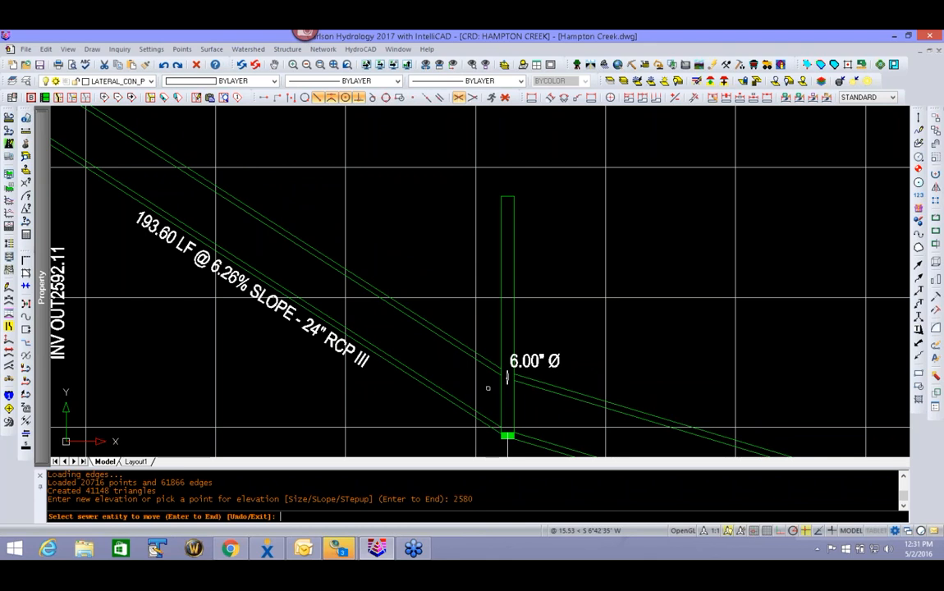
scroll(478, 346, "down", 5)
middle_click_drag(502, 362, 456, 267)
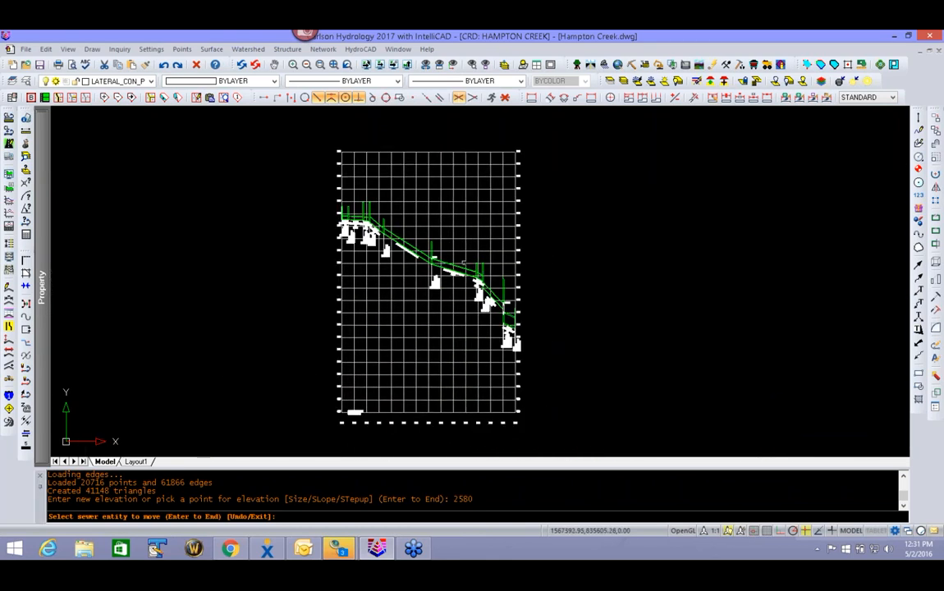